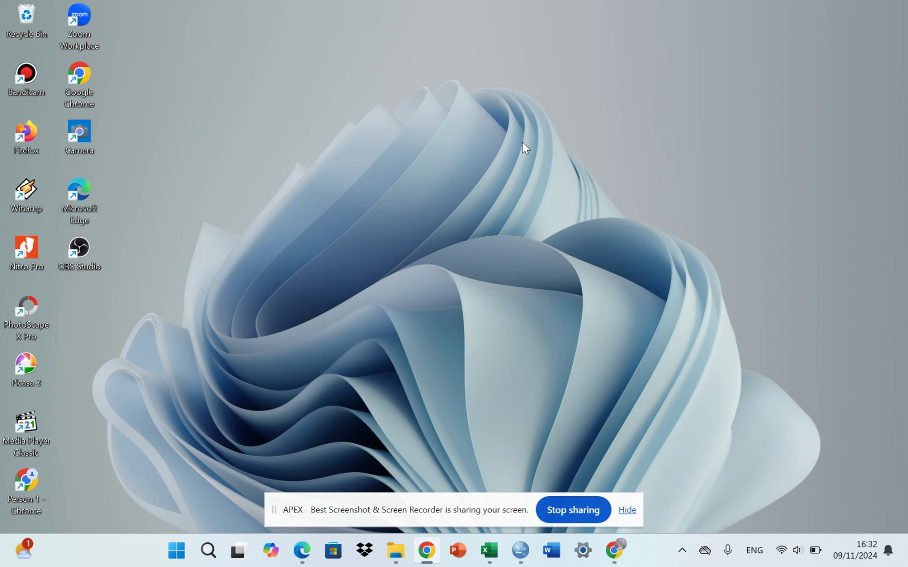
- Switch to the project PDF in Edge and review the research title, hypotheses H1–H4 and the classical assumption tests on page 7
{"action": "left_click", "coordinate": [303, 551]}
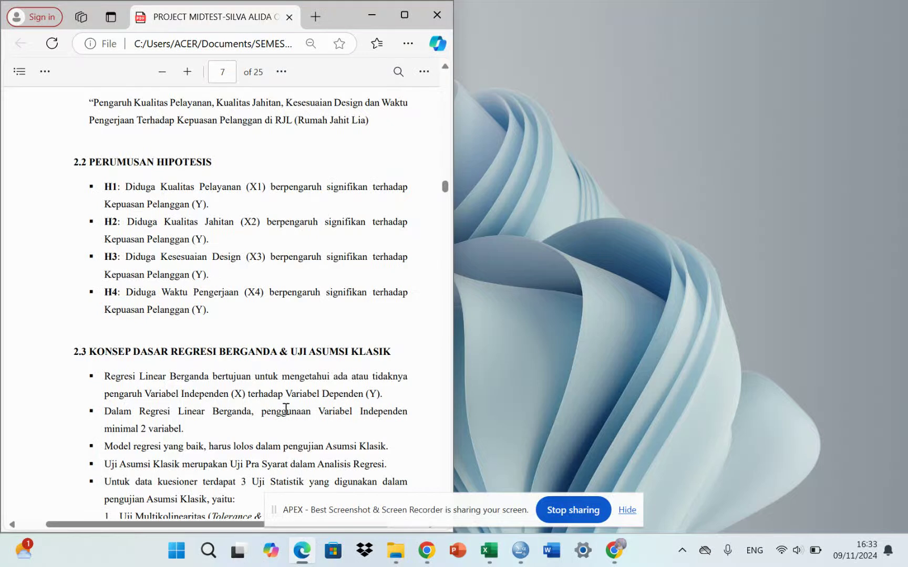
{"action": "scroll", "coordinate": [285, 409], "scroll_direction": "down", "scroll_amount": 1}
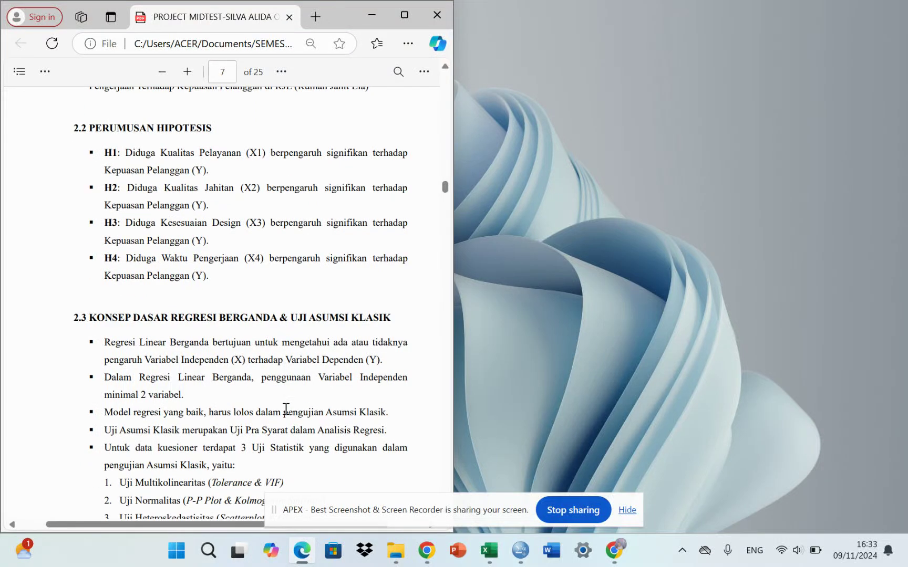
{"action": "scroll", "coordinate": [286, 408], "scroll_direction": "down", "scroll_amount": 1}
{"action": "scroll", "coordinate": [286, 409], "scroll_direction": "down", "scroll_amount": 3}
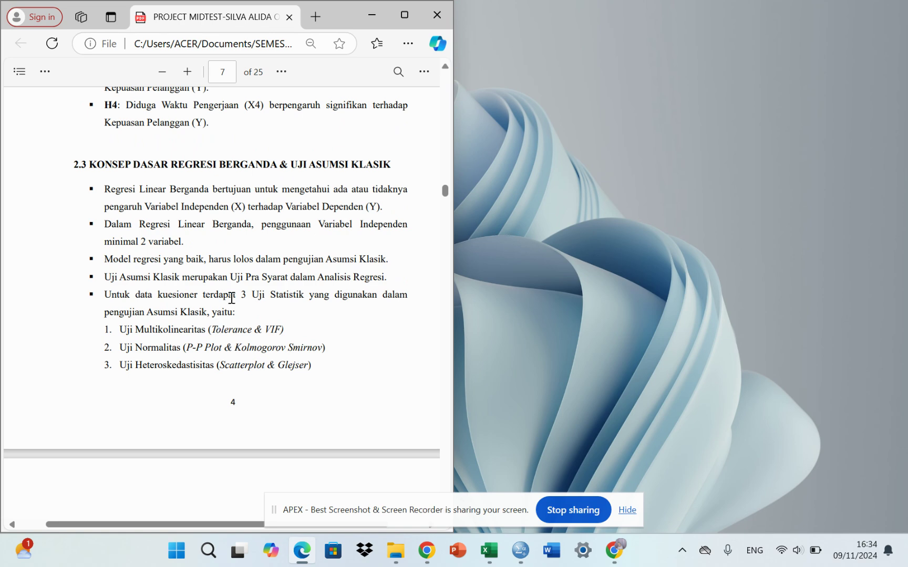
{"action": "scroll", "coordinate": [232, 298], "scroll_direction": "up", "scroll_amount": 5}
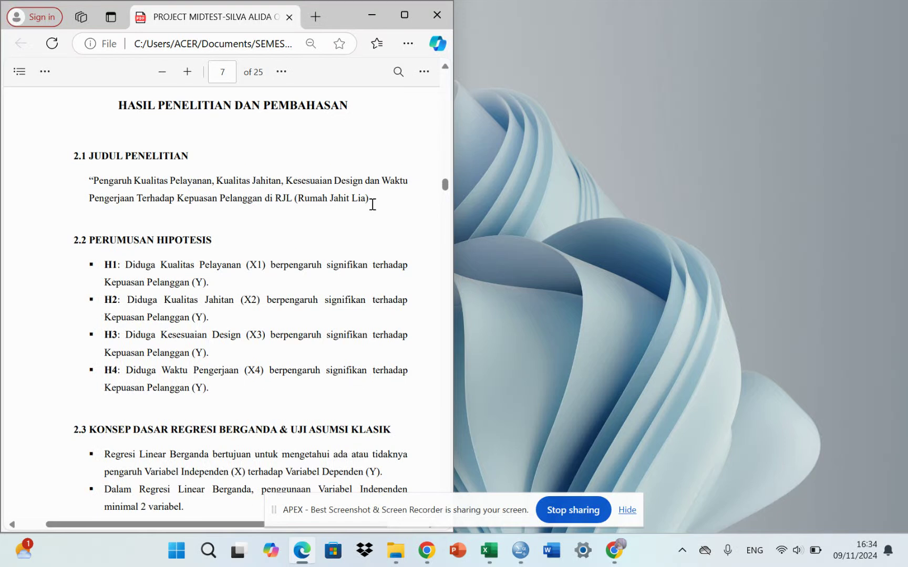
{"action": "scroll", "coordinate": [253, 227], "scroll_direction": "down", "scroll_amount": 1}
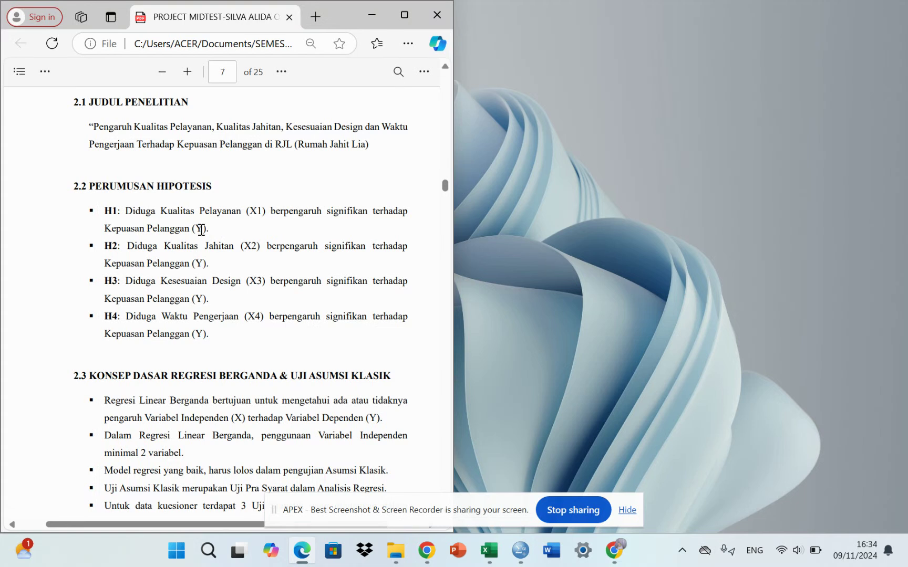
{"action": "scroll", "coordinate": [198, 231], "scroll_direction": "down", "scroll_amount": 1}
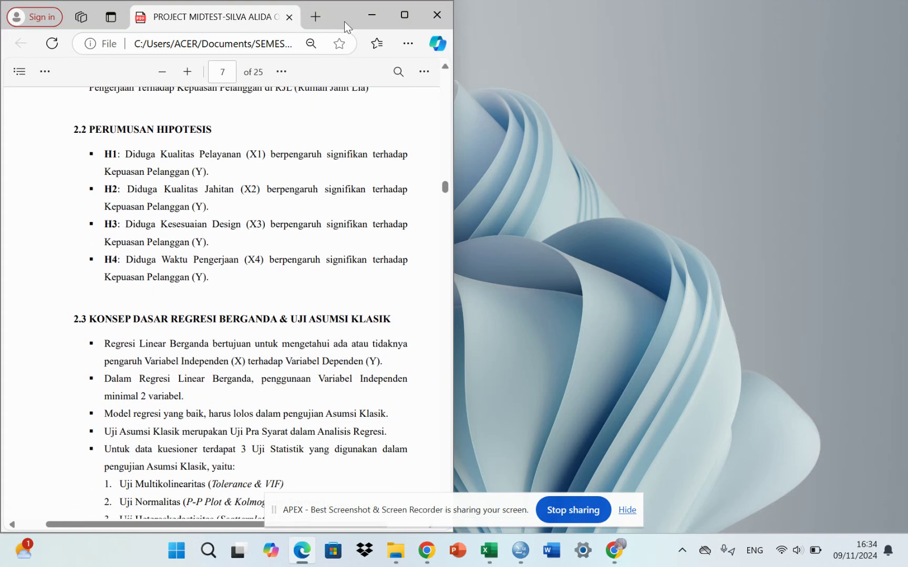
{"action": "left_click", "coordinate": [370, 13]}
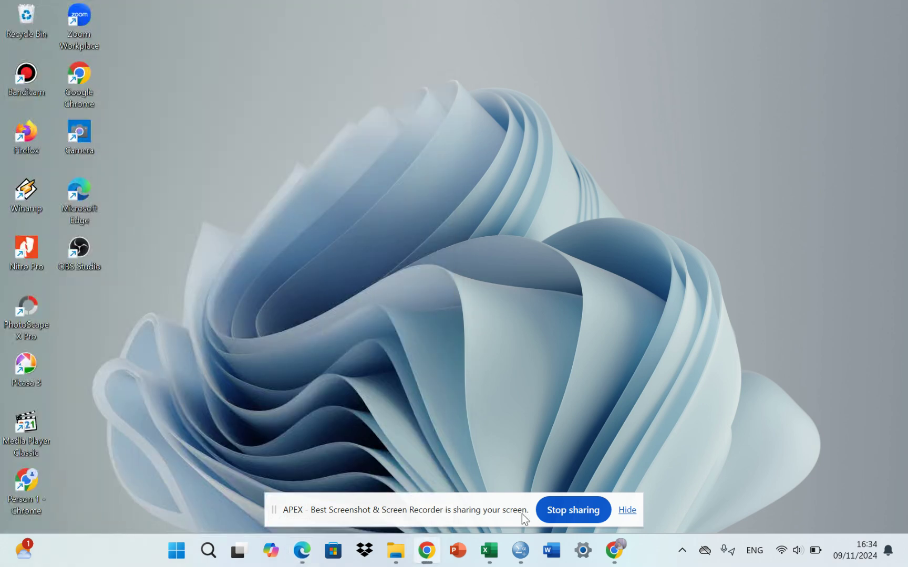
- Switch to the SPSS data editor and start a linear regression with Kepuasan Pelanggan [Y] as the dependent variable
{"action": "left_click", "coordinate": [520, 552]}
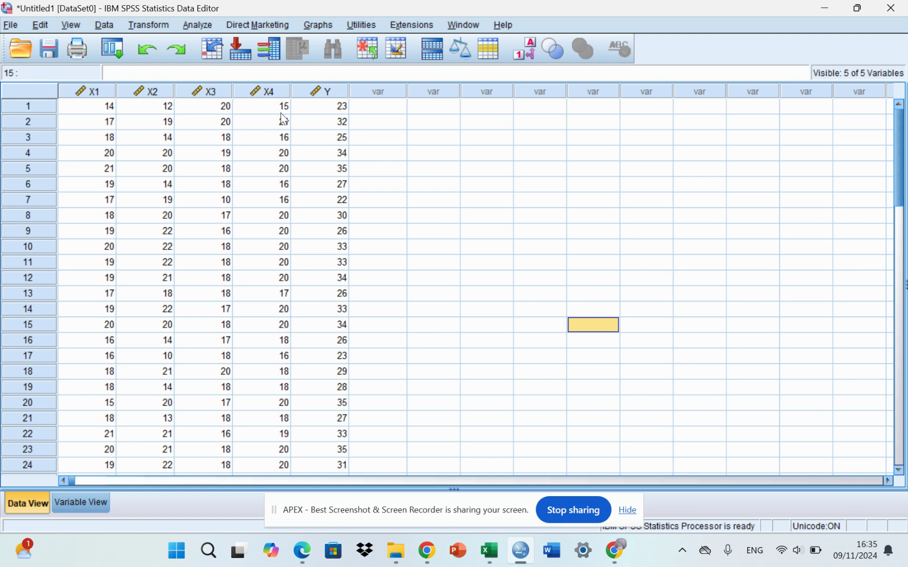
{"action": "left_click", "coordinate": [204, 29]}
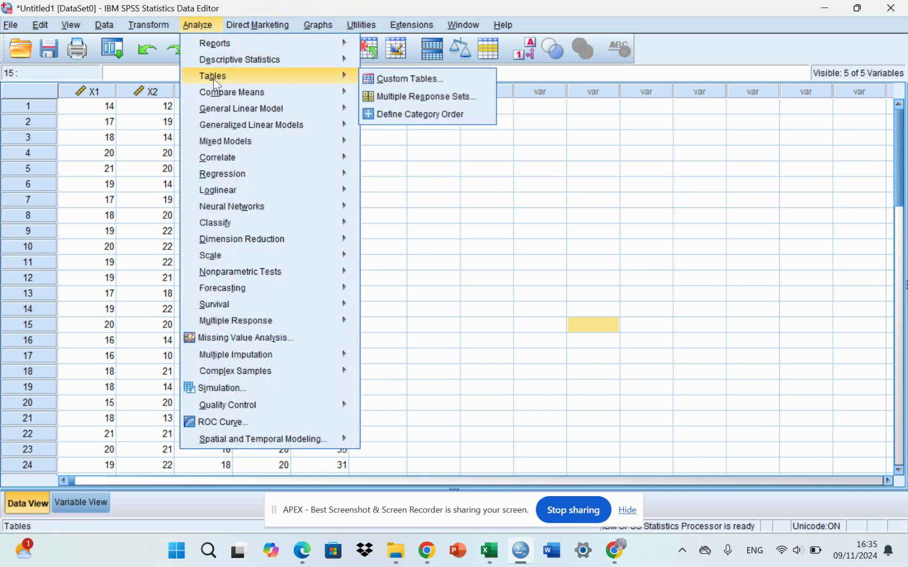
{"action": "mouse_move", "coordinate": [252, 178]}
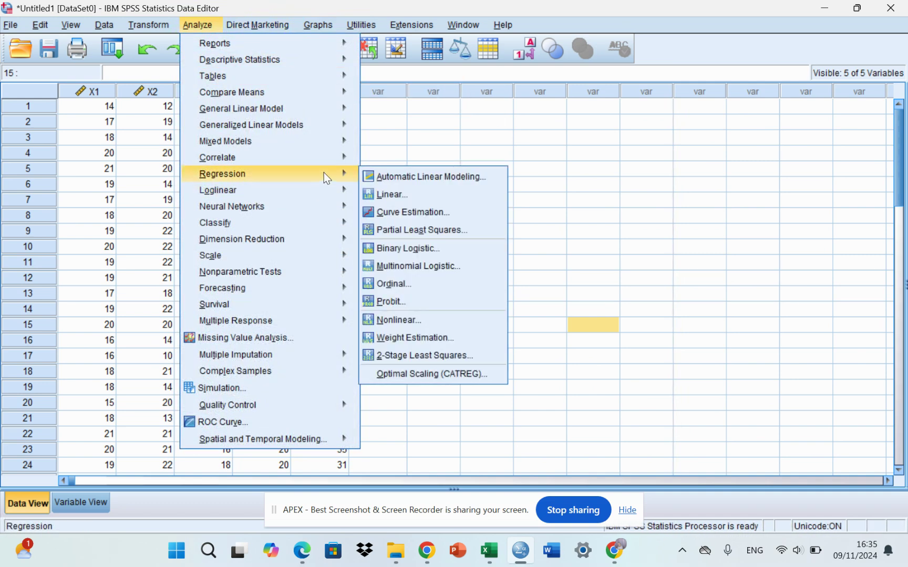
{"action": "left_click", "coordinate": [385, 193]}
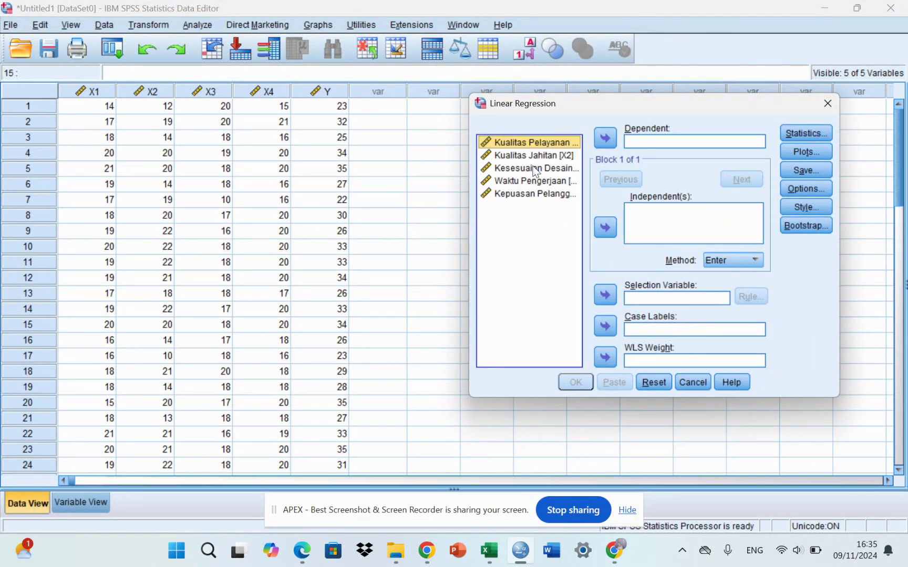
{"action": "left_click", "coordinate": [569, 194]}
{"action": "left_click", "coordinate": [605, 138]}
- Add Kualitas Pelayanan [X1], Kualitas Jahitan [X2], Kesesuaian Desain [X3] and Waktu Pengerjaan [X4] as the independent variables
{"action": "left_click", "coordinate": [510, 144]}
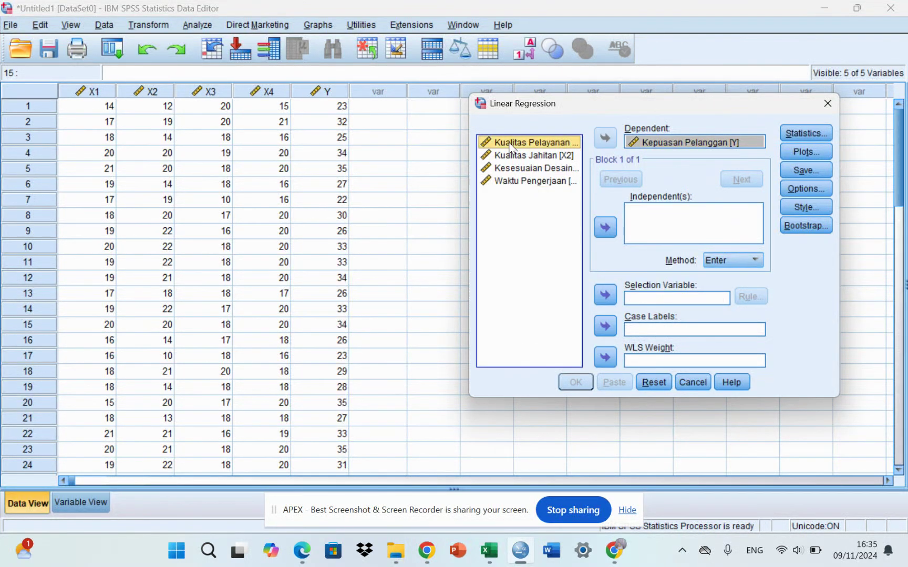
{"action": "left_click", "coordinate": [603, 223]}
{"action": "left_click", "coordinate": [565, 157]}
{"action": "left_click", "coordinate": [606, 227]}
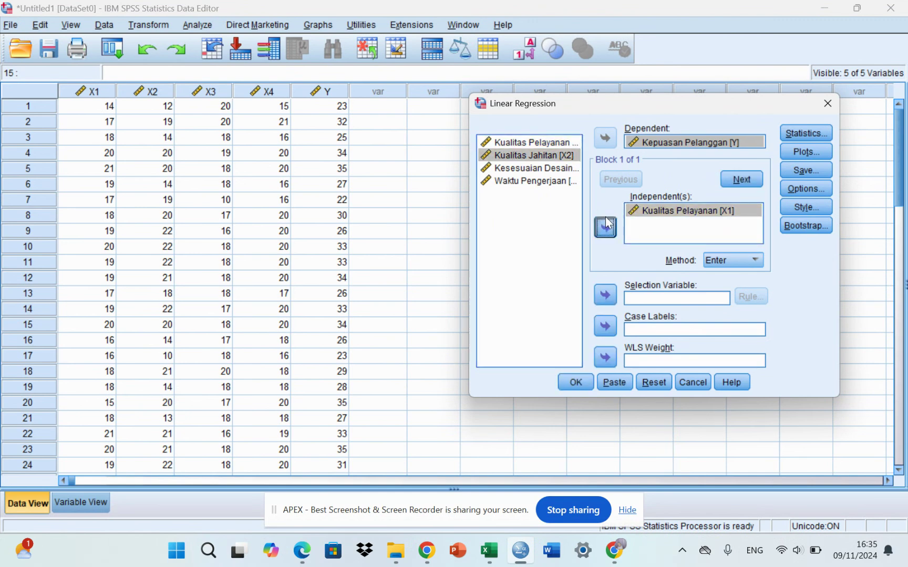
{"action": "left_click", "coordinate": [563, 169]}
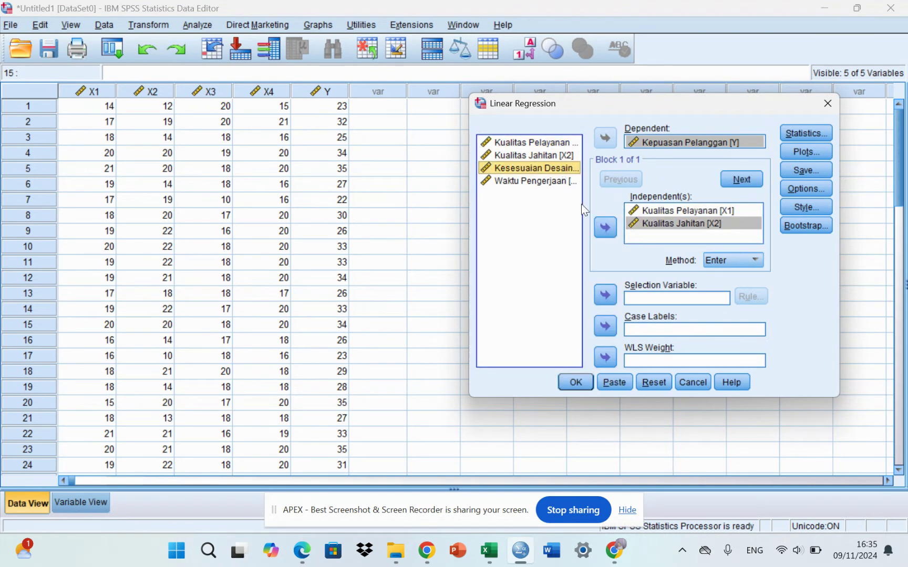
{"action": "left_click", "coordinate": [604, 229]}
{"action": "left_click", "coordinate": [563, 181]}
{"action": "left_click", "coordinate": [607, 230]}
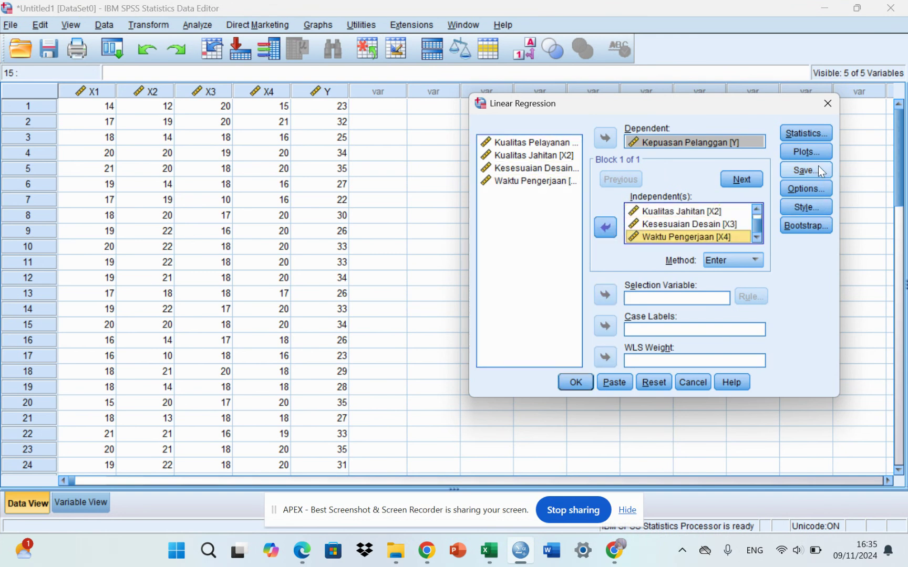
- Include collinearity diagnostics, descriptives and the Durbin-Watson residual test in the regression statistics
{"action": "left_click", "coordinate": [799, 133]}
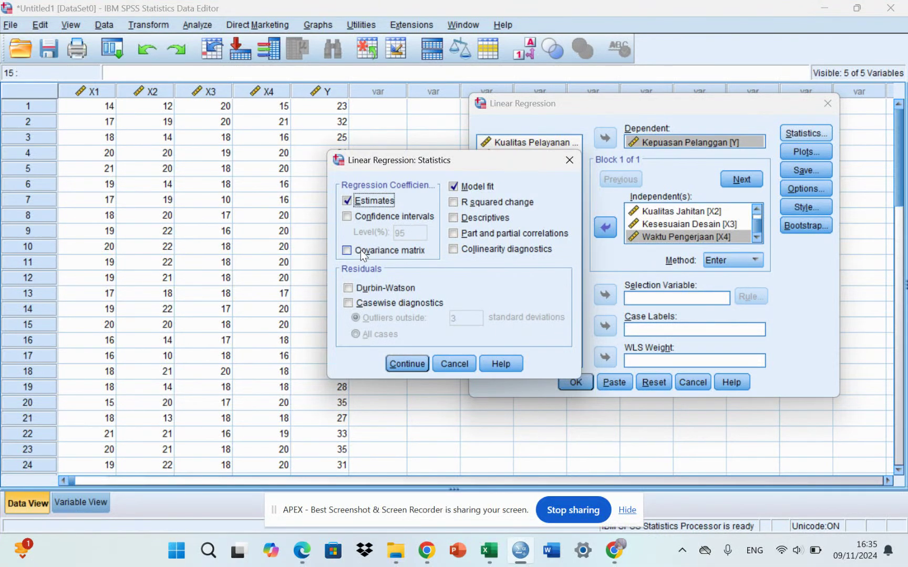
{"action": "left_click", "coordinate": [453, 249]}
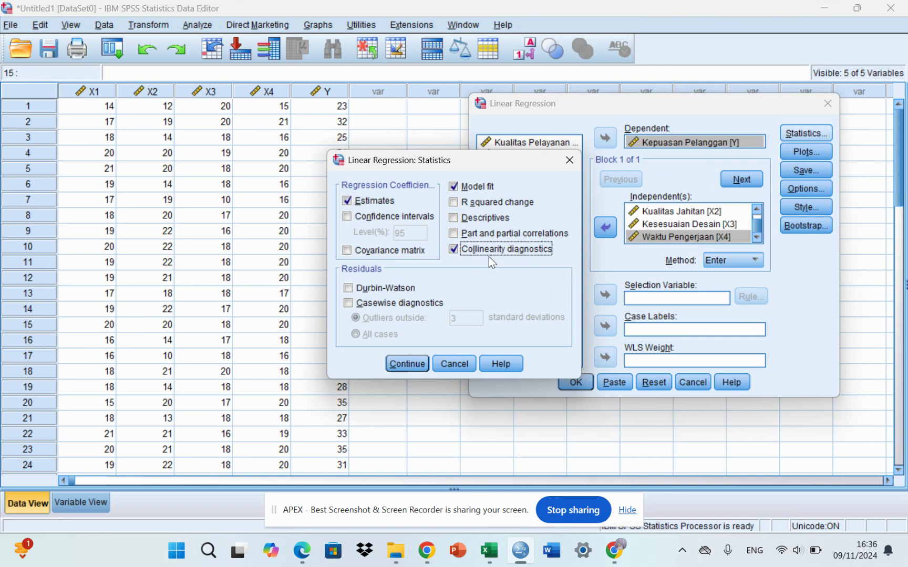
{"action": "left_click", "coordinate": [453, 220]}
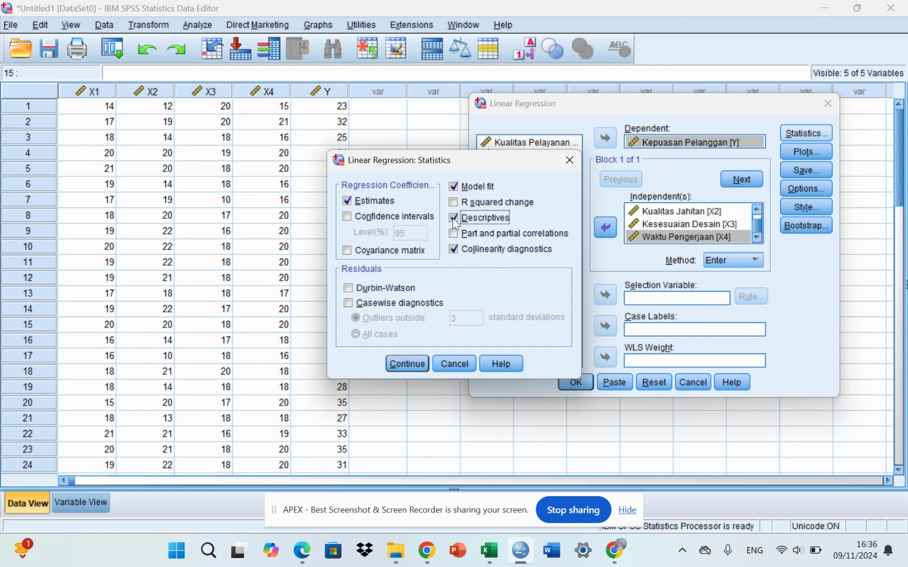
{"action": "left_click", "coordinate": [349, 288]}
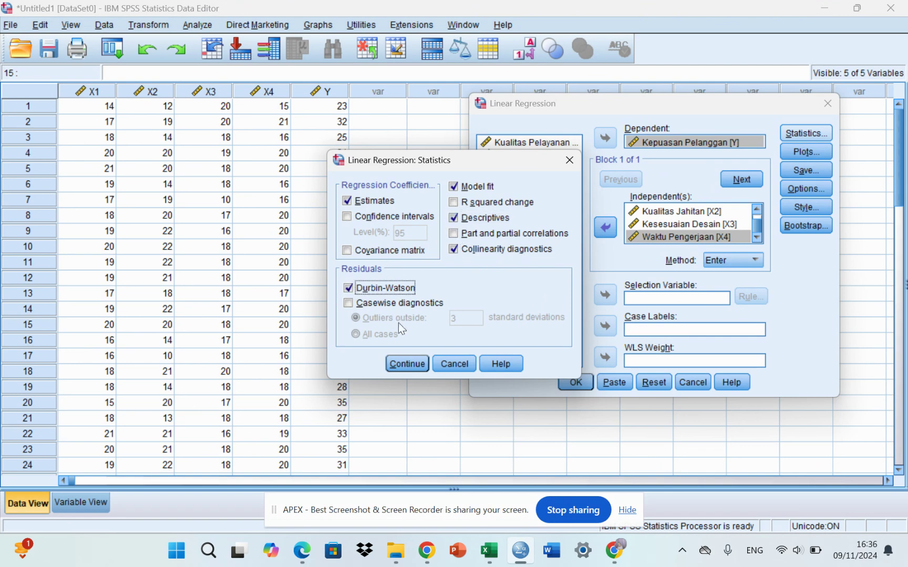
{"action": "left_click", "coordinate": [412, 369]}
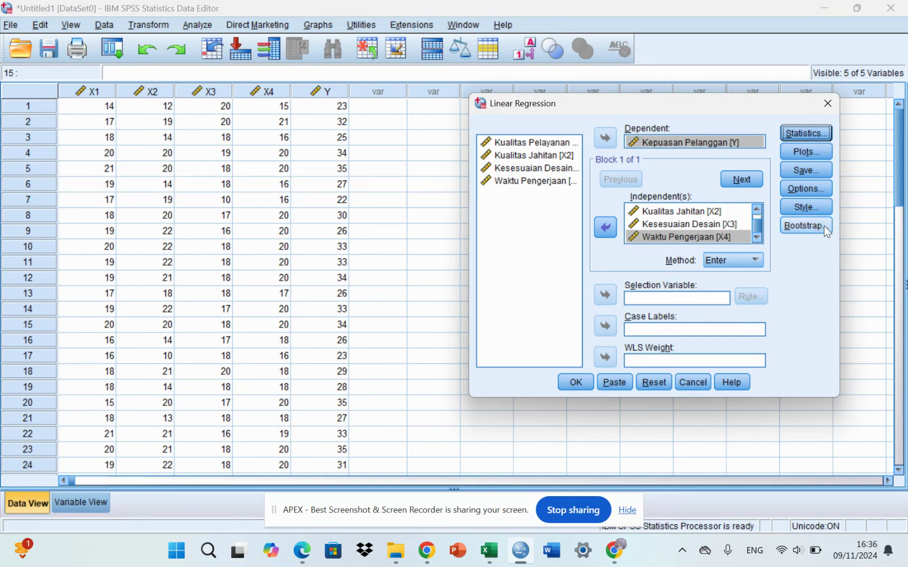
- Set up the regression scatterplot with *SRESID on the Y axis and *ZPRED on the X axis
{"action": "left_click", "coordinate": [813, 152]}
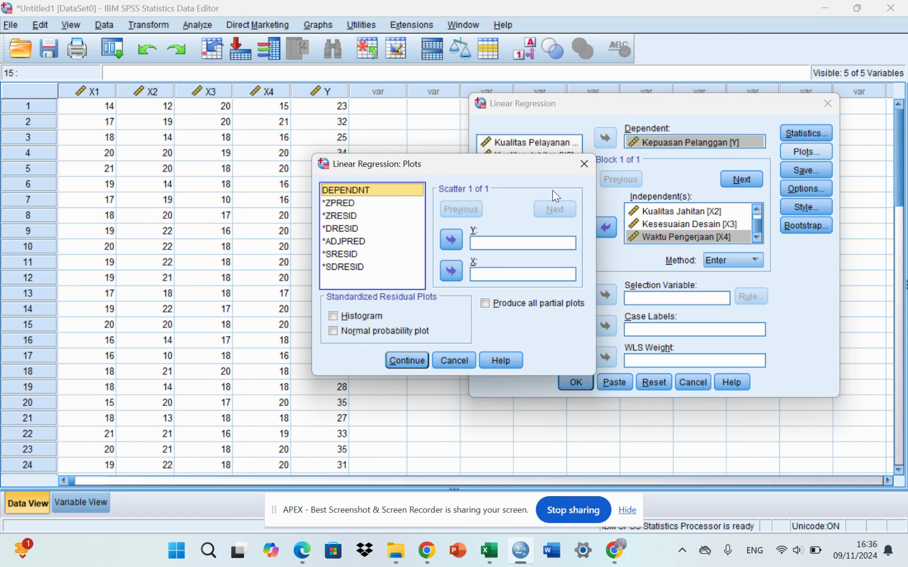
{"action": "left_click", "coordinate": [351, 255]}
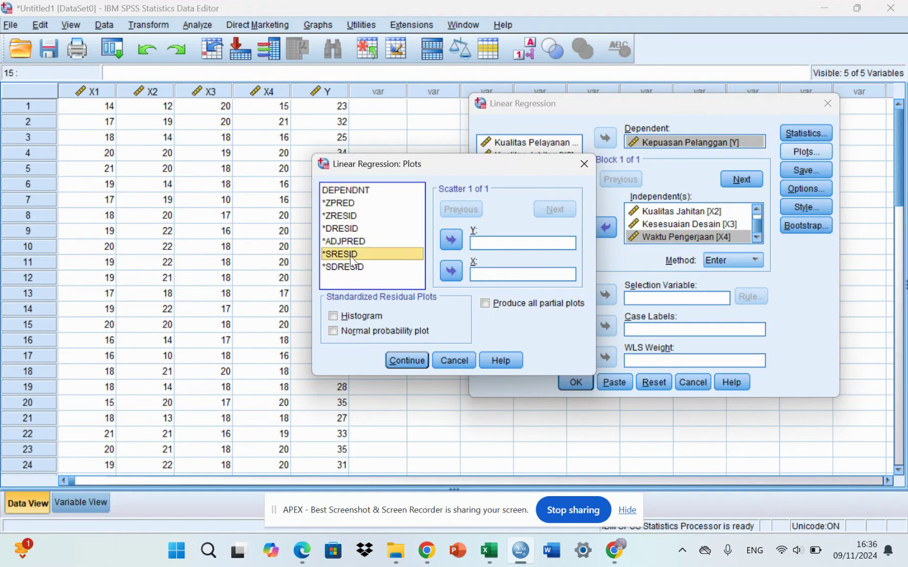
{"action": "left_click", "coordinate": [446, 242]}
{"action": "left_click", "coordinate": [345, 205]}
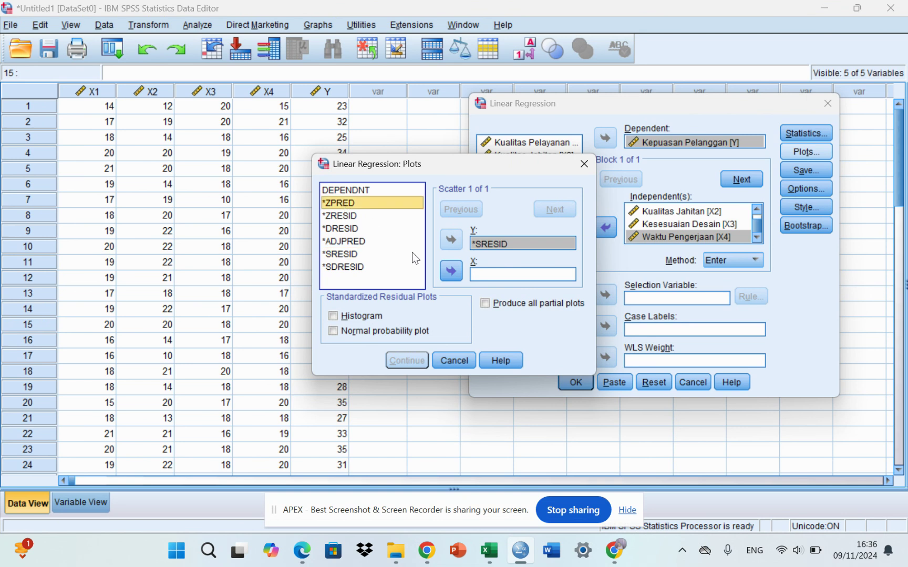
{"action": "left_click", "coordinate": [456, 271]}
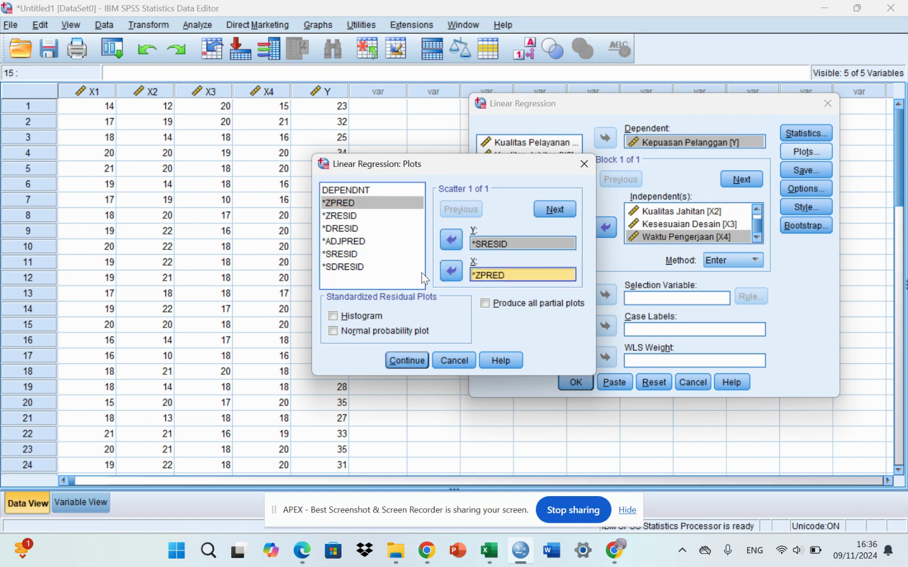
- Request the histogram and normal probability plot of the standardized residuals and accept the plot settings
{"action": "left_click", "coordinate": [334, 331]}
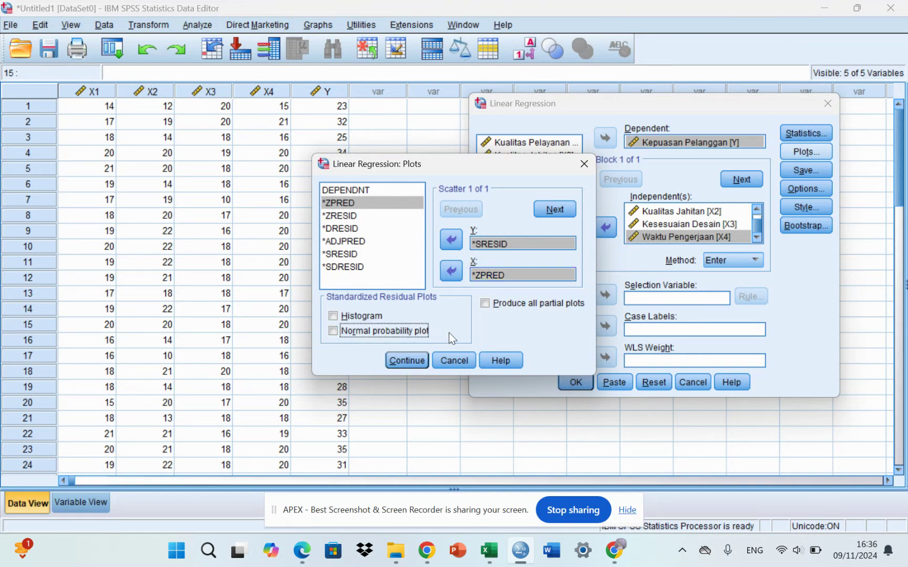
{"action": "left_click", "coordinate": [333, 317]}
{"action": "left_click", "coordinate": [350, 330]}
{"action": "left_click", "coordinate": [419, 359]}
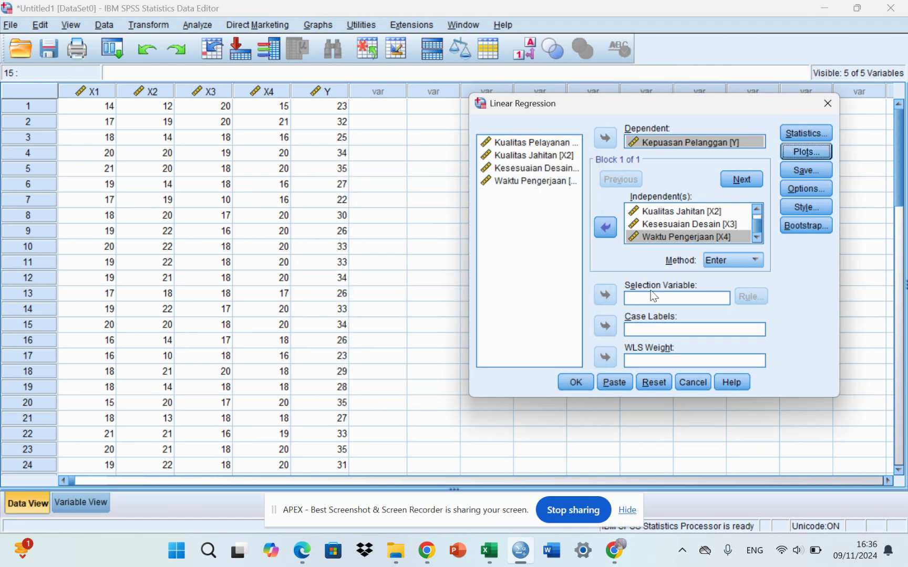
- Save the unstandardized residuals as a new variable, run the regression and minimize the output viewer
{"action": "left_click", "coordinate": [793, 167]}
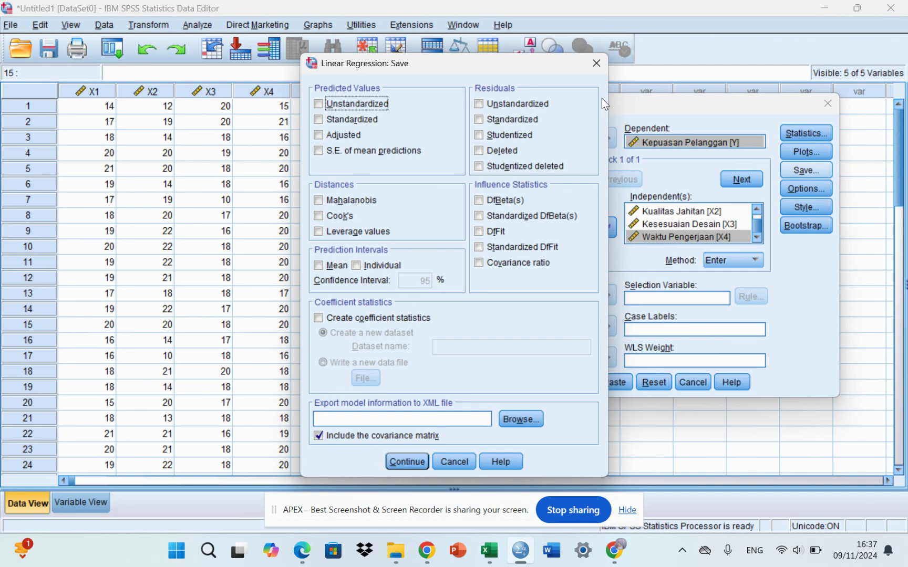
{"action": "left_click", "coordinate": [482, 101]}
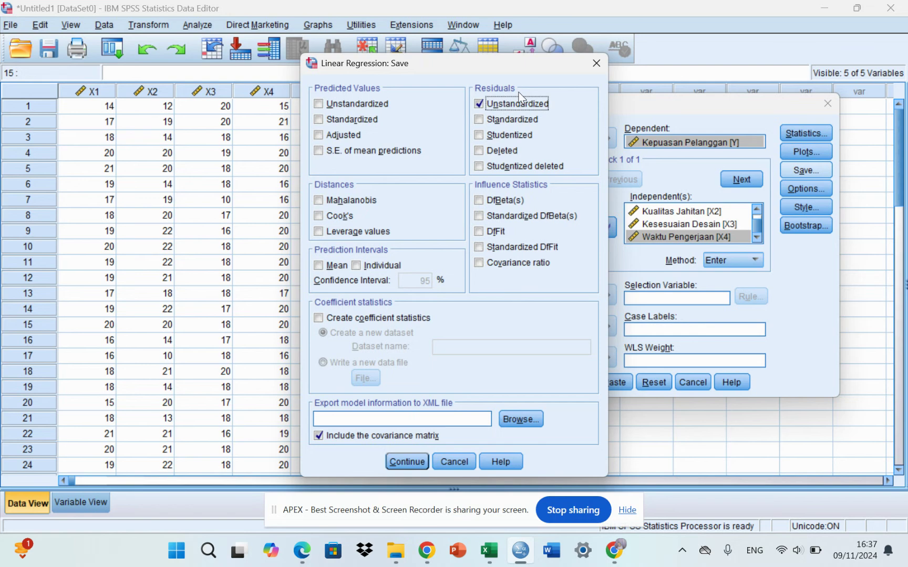
{"action": "left_click", "coordinate": [407, 462]}
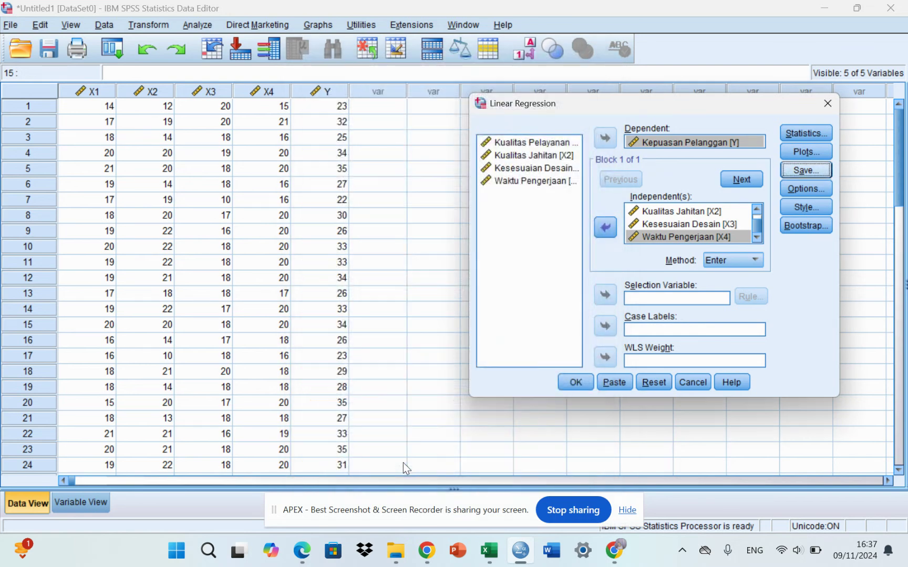
{"action": "left_click", "coordinate": [573, 379]}
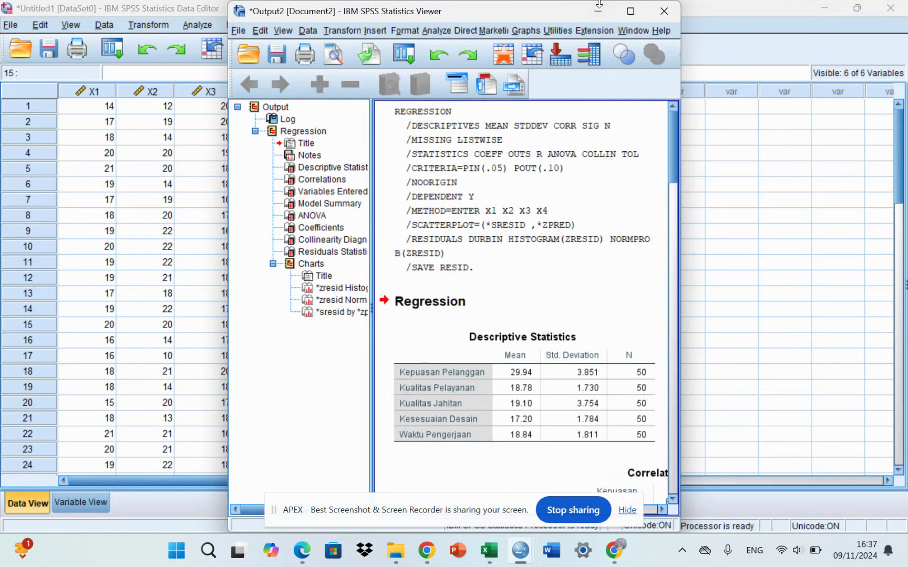
{"action": "double_click", "coordinate": [604, 8]}
{"action": "left_click", "coordinate": [604, 8]}
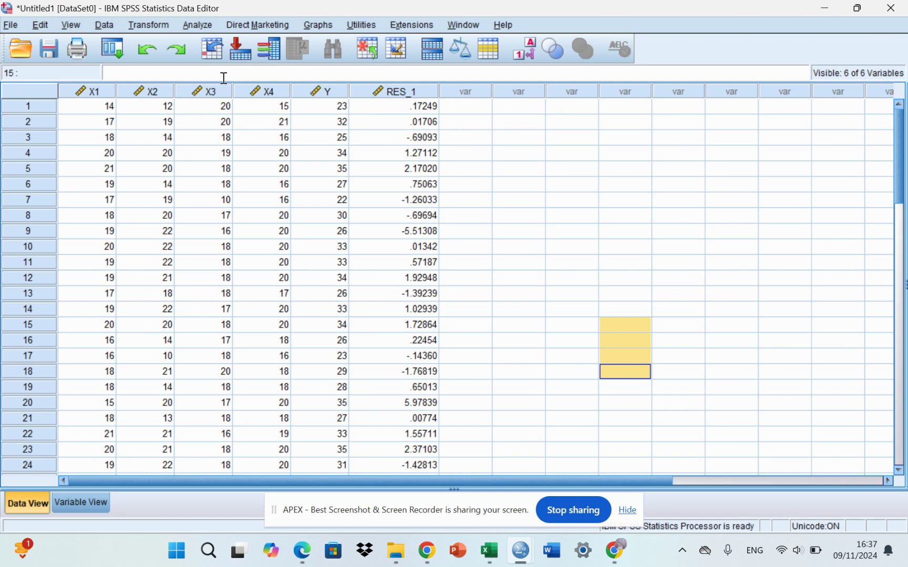
- Run a one-sample Kolmogorov-Smirnov test against the normal distribution on the unstandardized residuals, review its table and minimize the output viewer
{"action": "left_click", "coordinate": [198, 26]}
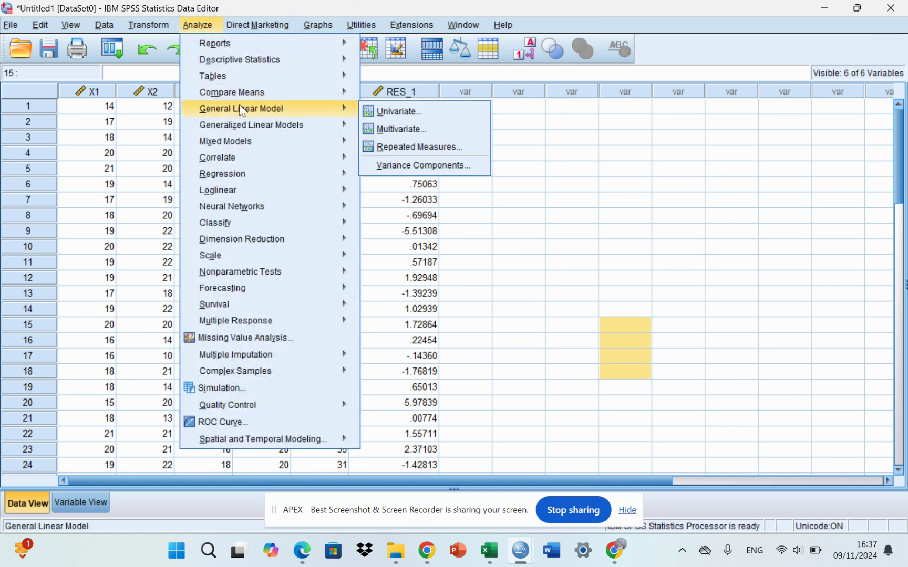
{"action": "mouse_move", "coordinate": [260, 273]}
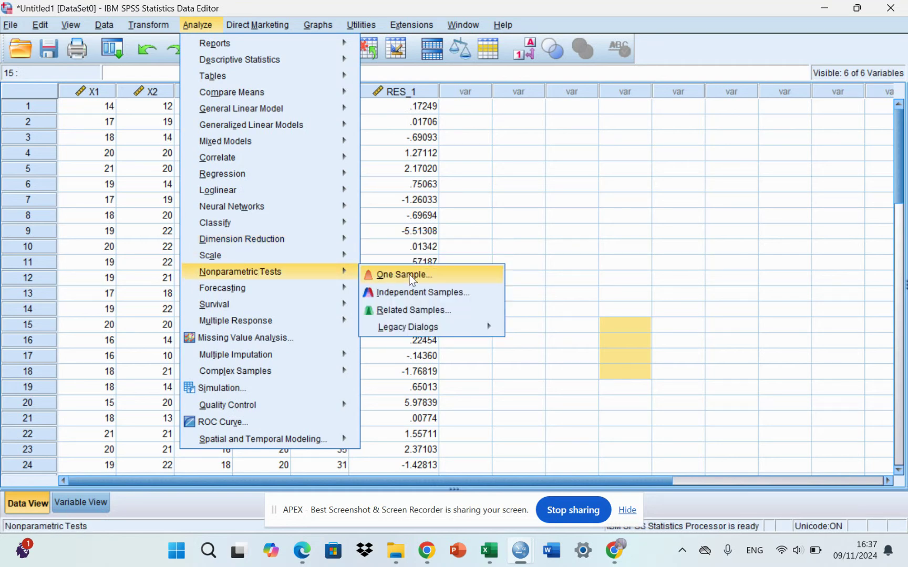
{"action": "mouse_move", "coordinate": [419, 327]}
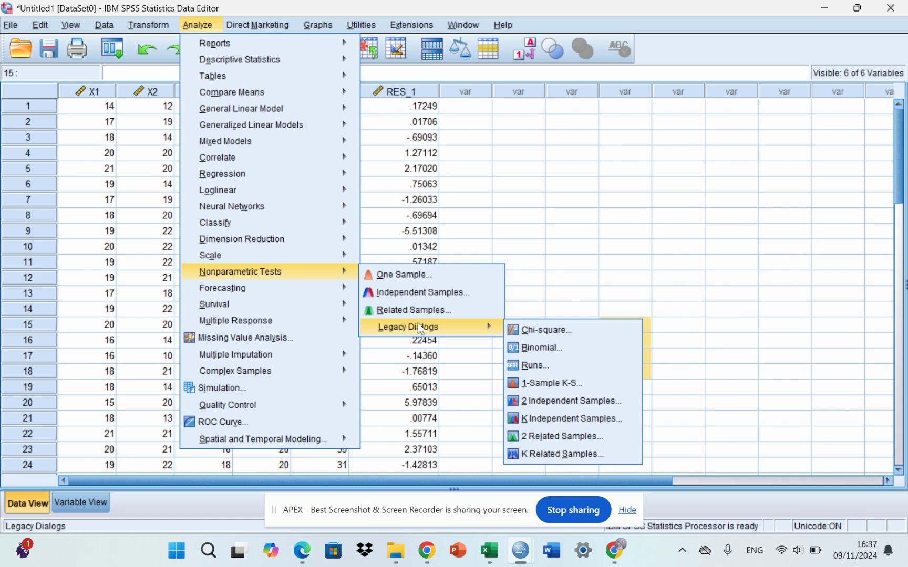
{"action": "left_click", "coordinate": [544, 384]}
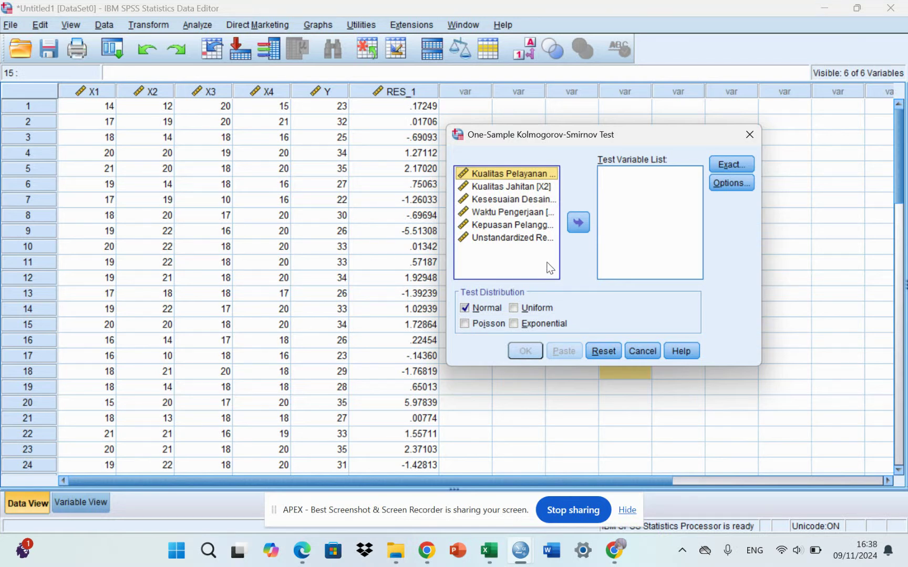
{"action": "left_click", "coordinate": [522, 240]}
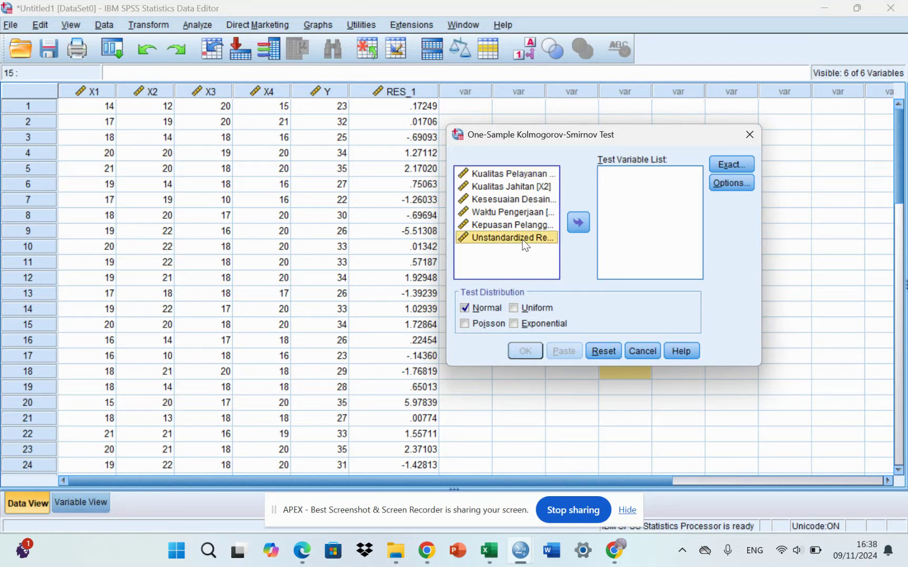
{"action": "left_click", "coordinate": [578, 223]}
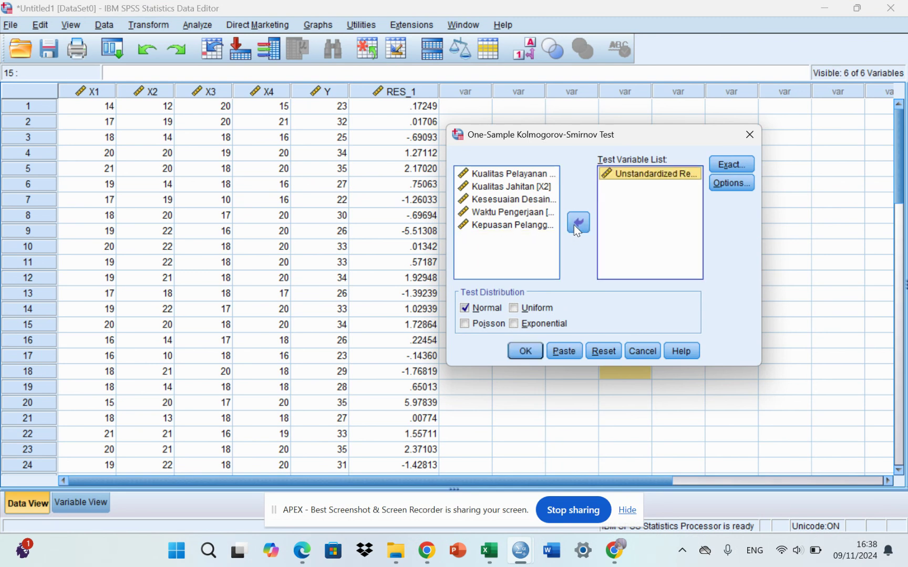
{"action": "left_click", "coordinate": [525, 349]}
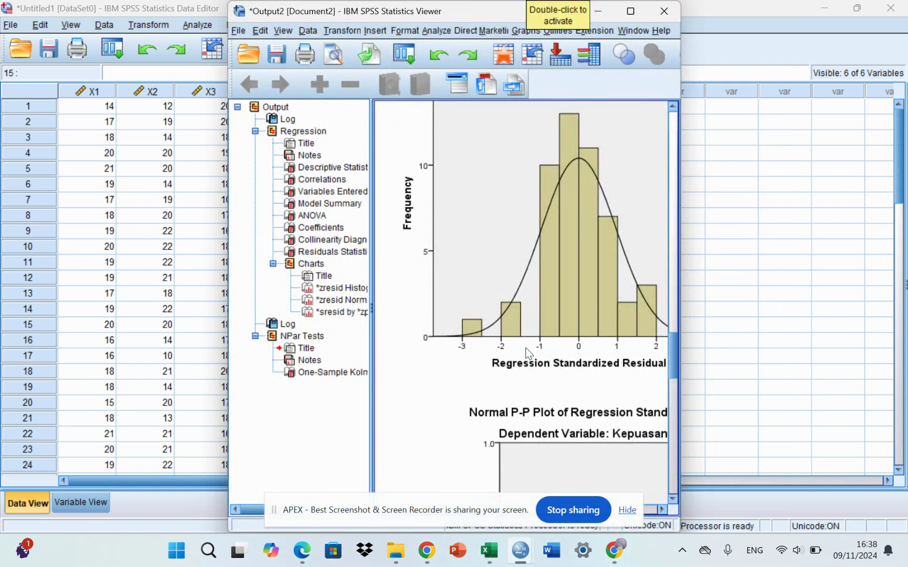
{"action": "scroll", "coordinate": [462, 322], "scroll_direction": "down", "scroll_amount": 10}
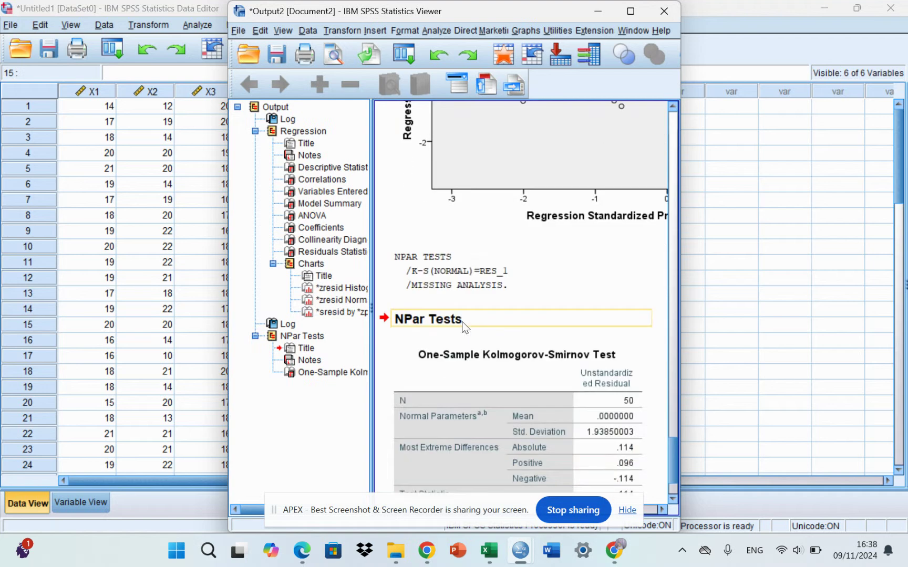
{"action": "scroll", "coordinate": [464, 325], "scroll_direction": "down", "scroll_amount": 3}
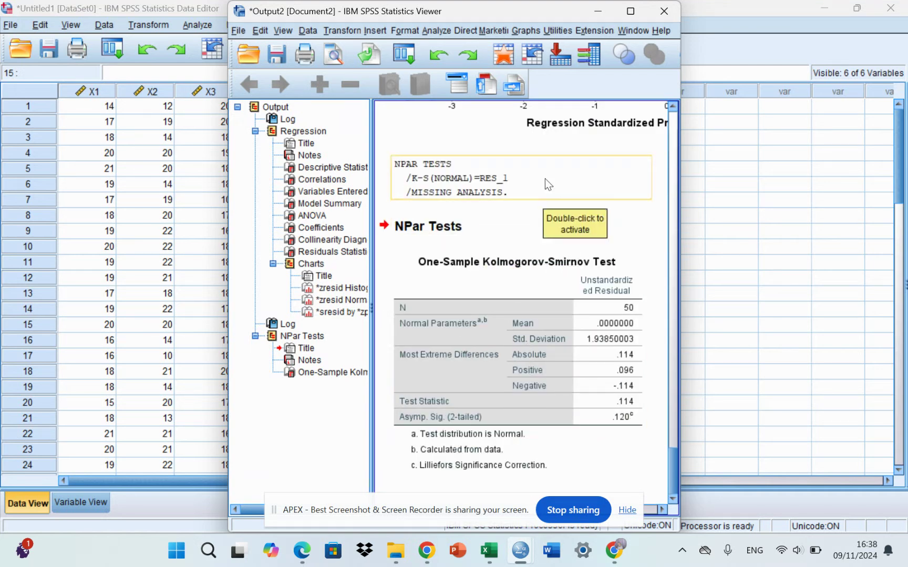
{"action": "left_click", "coordinate": [599, 11]}
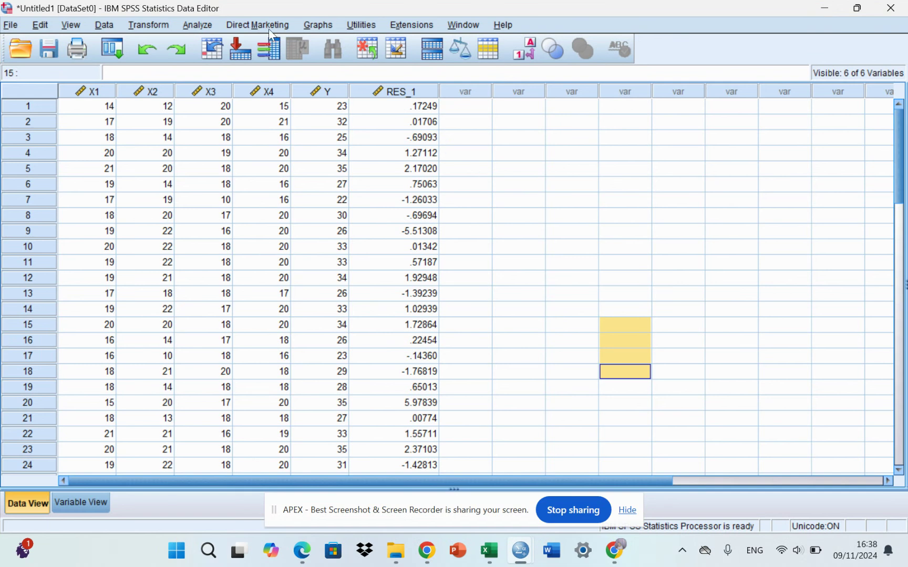
- Compute a new variable Abs_RES as ABS(RES_1) and minimize the output viewer
{"action": "left_click", "coordinate": [164, 24]}
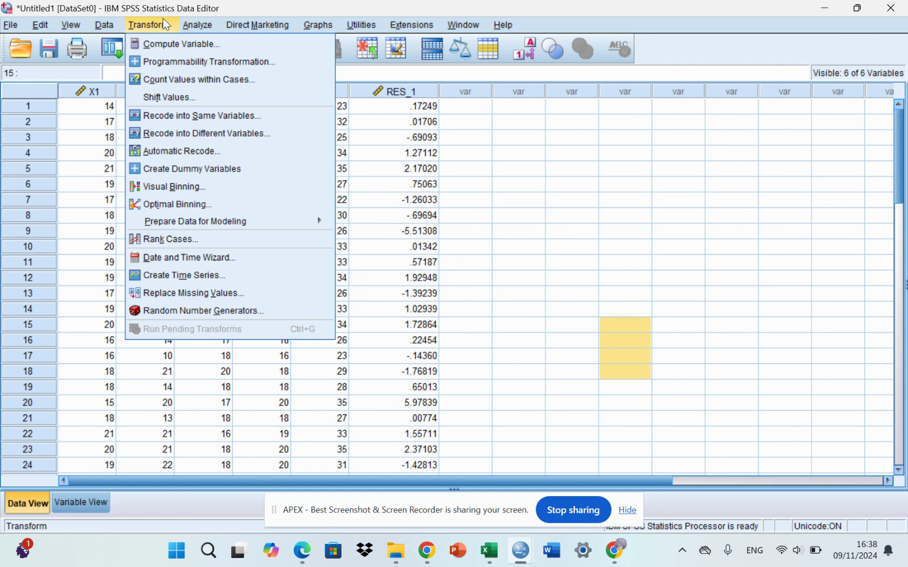
{"action": "left_click", "coordinate": [237, 45]}
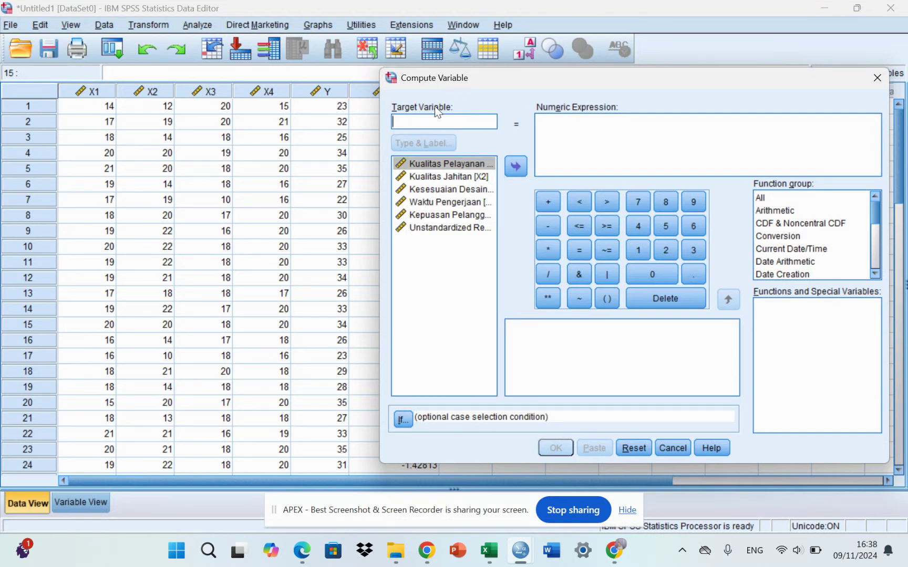
{"action": "type", "text": "Abs_RES"}
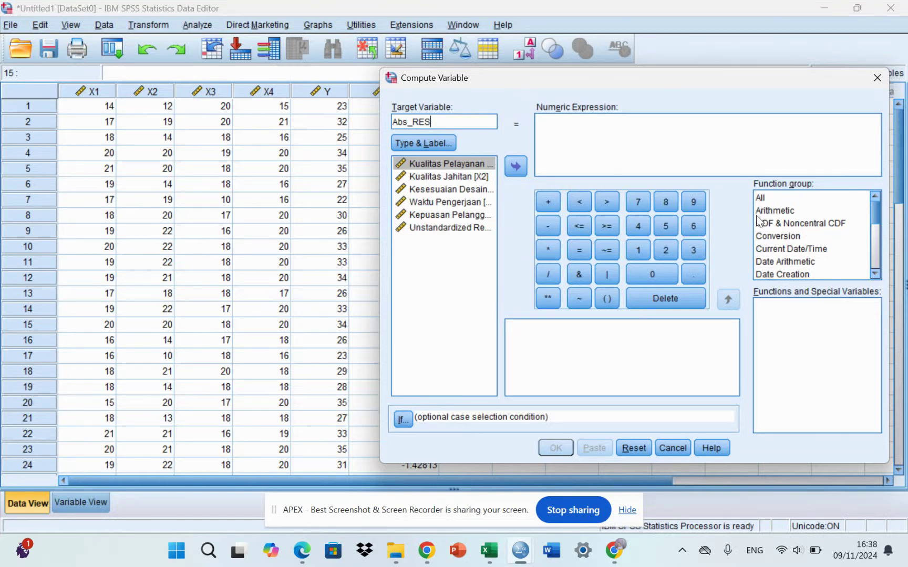
{"action": "left_click", "coordinate": [772, 198]}
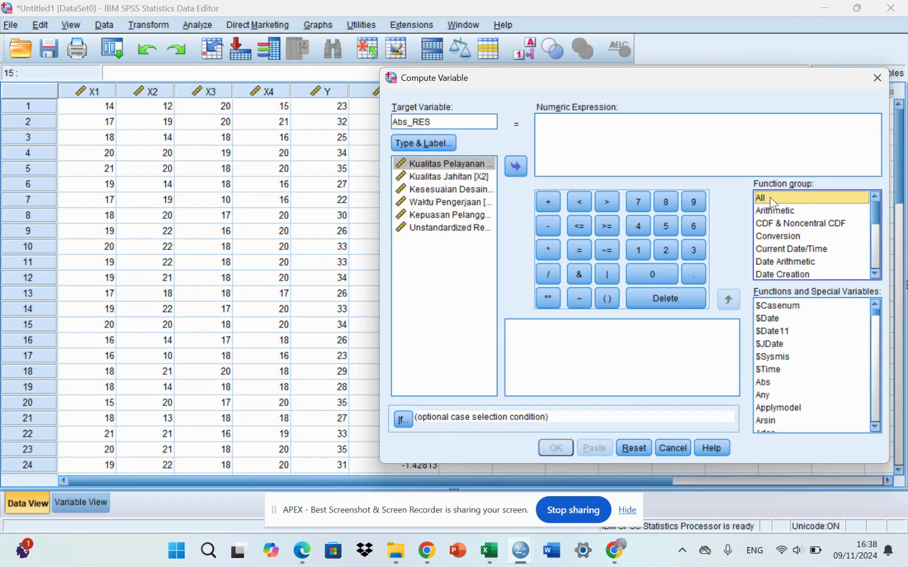
{"action": "left_click", "coordinate": [770, 383]}
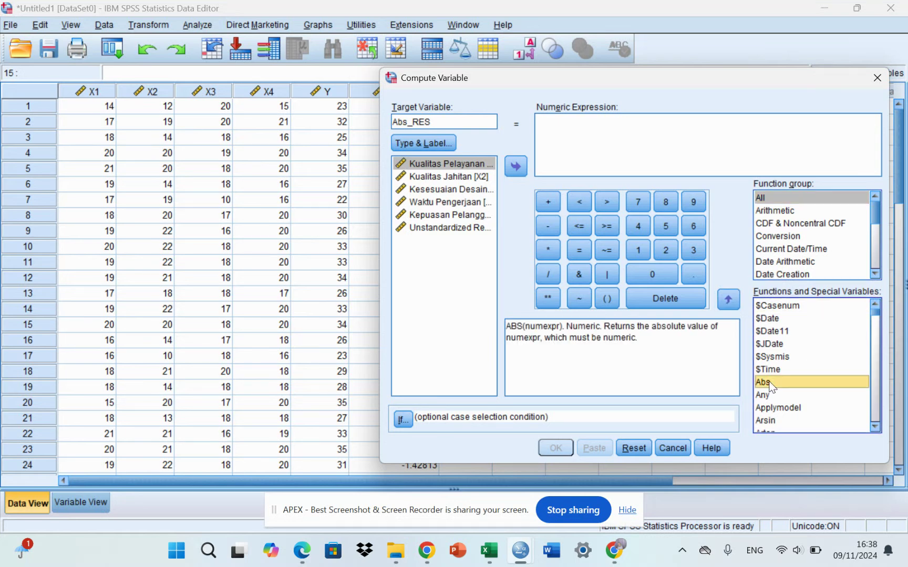
{"action": "left_click", "coordinate": [729, 299]}
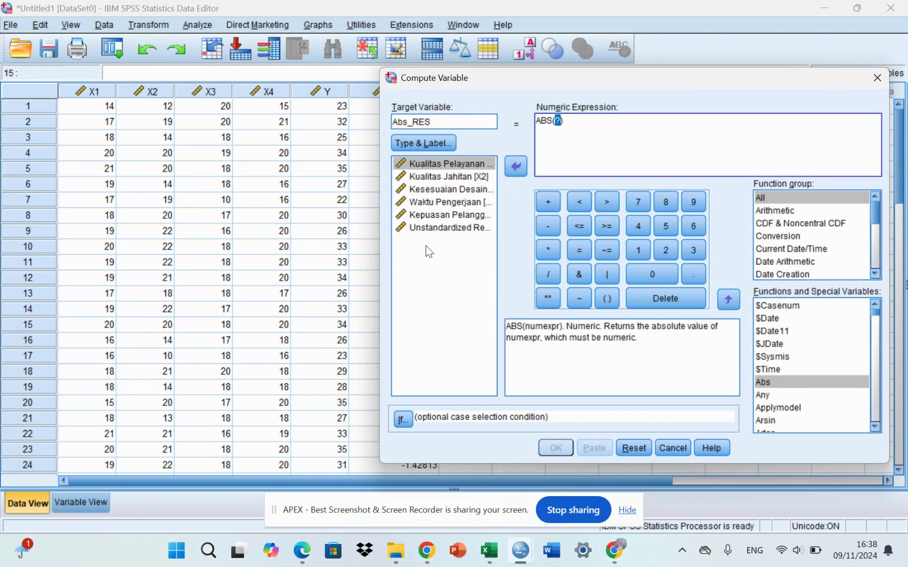
{"action": "left_click", "coordinate": [440, 229]}
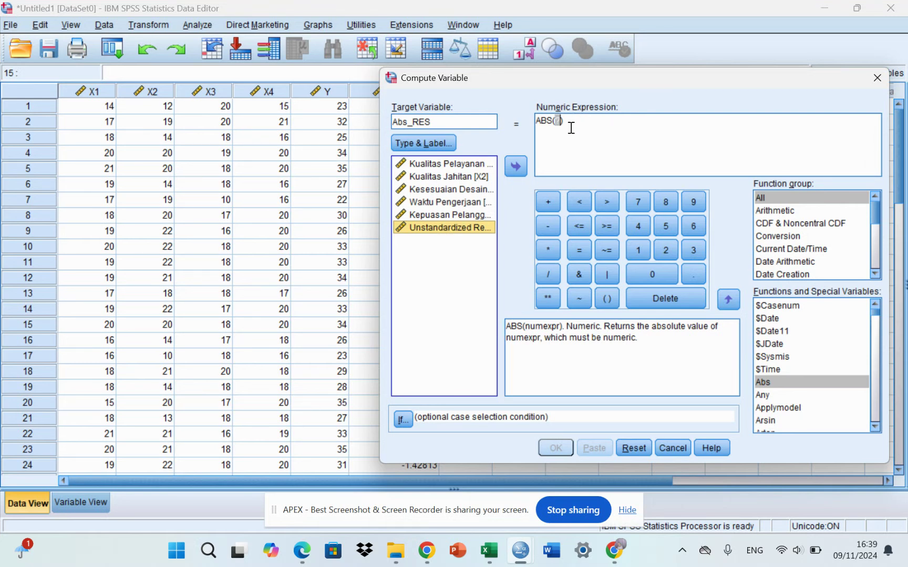
{"action": "left_click", "coordinate": [517, 167]}
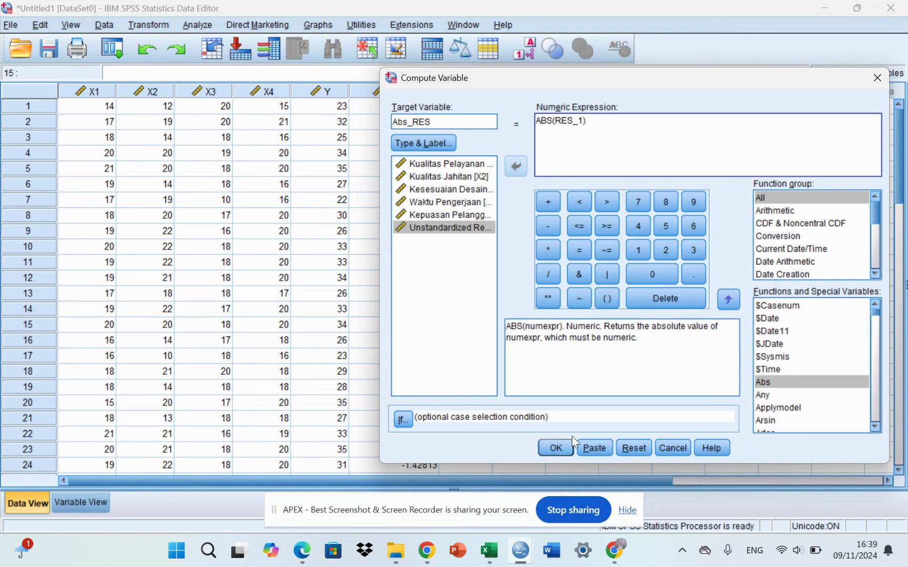
{"action": "left_click", "coordinate": [559, 445]}
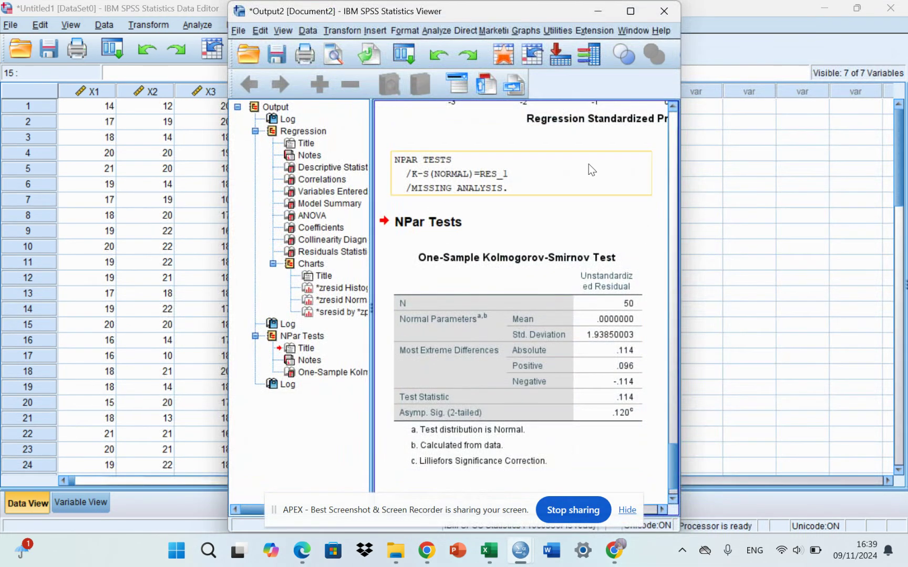
{"action": "left_click", "coordinate": [606, 21]}
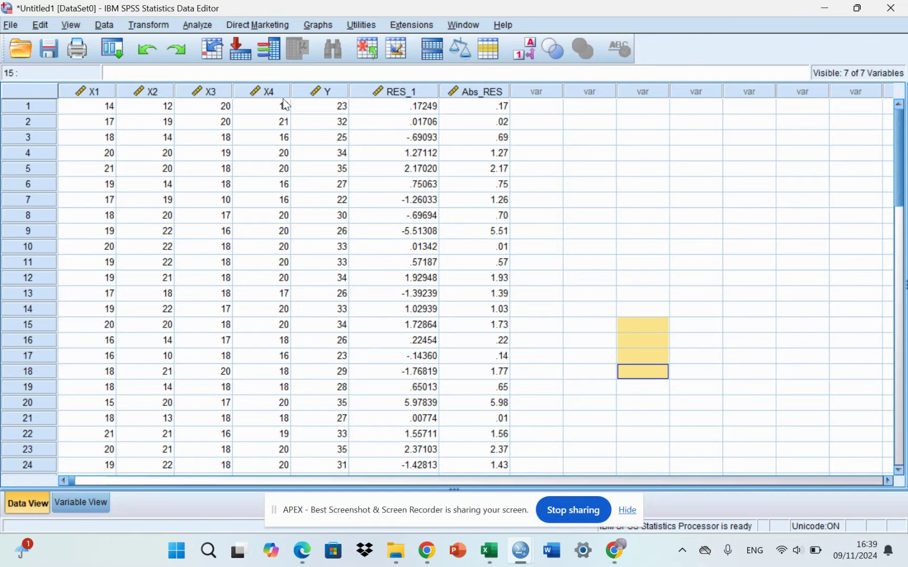
- Reset the linear regression settings and assign Abs_RES as the dependent variable
{"action": "left_click", "coordinate": [207, 25]}
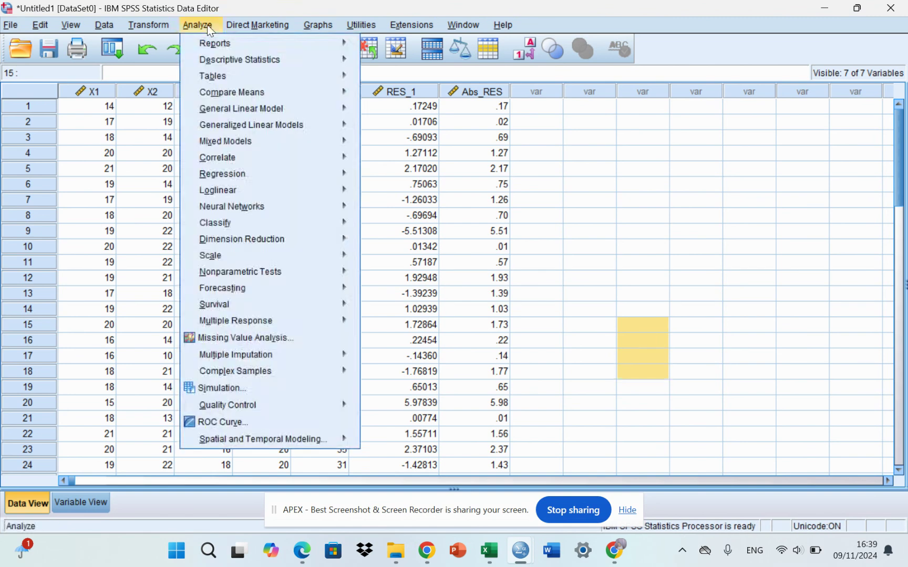
{"action": "mouse_move", "coordinate": [260, 181]}
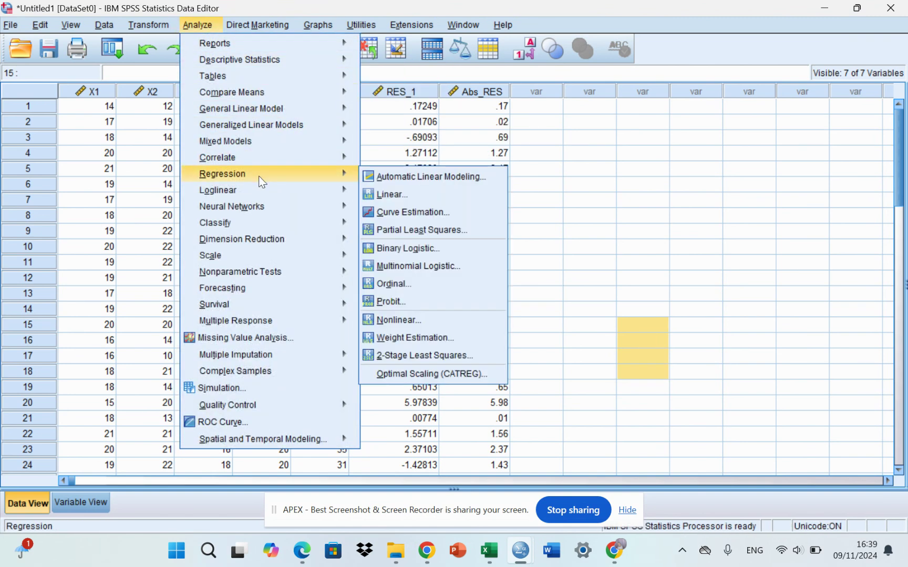
{"action": "left_click", "coordinate": [382, 194]}
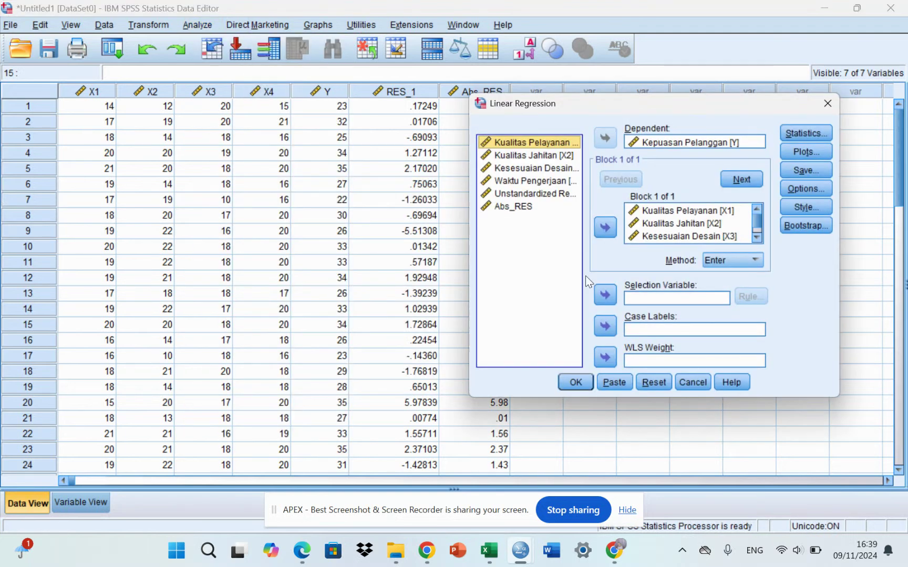
{"action": "left_click", "coordinate": [652, 381]}
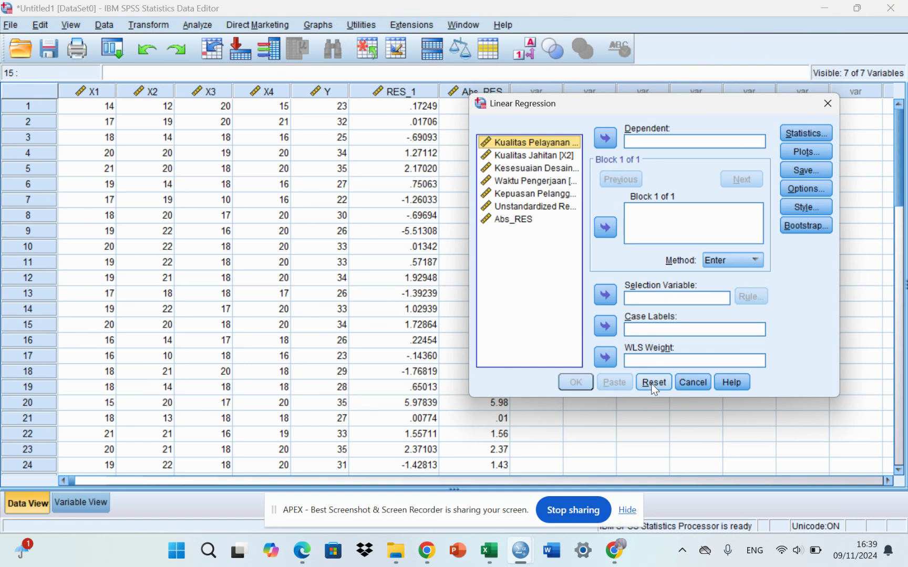
{"action": "left_click", "coordinate": [533, 220]}
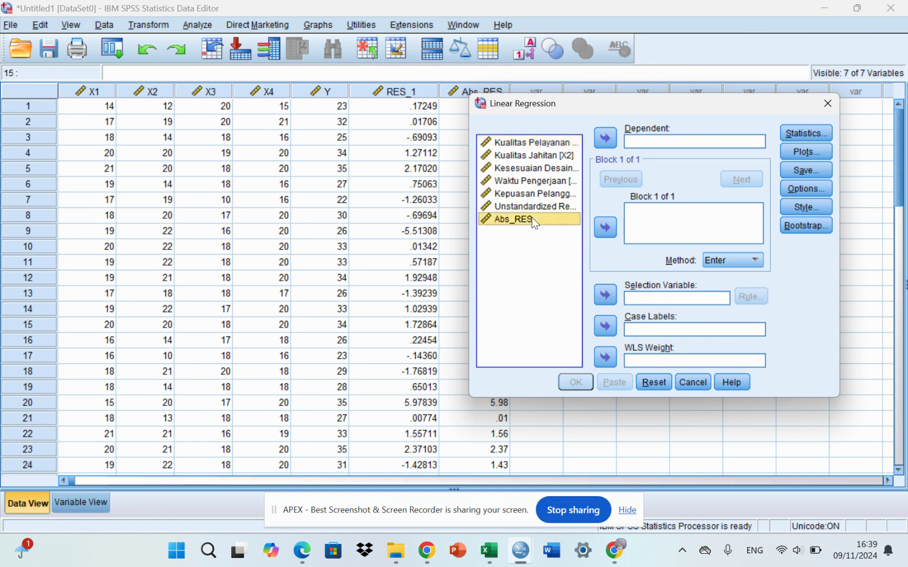
{"action": "left_click", "coordinate": [608, 132]}
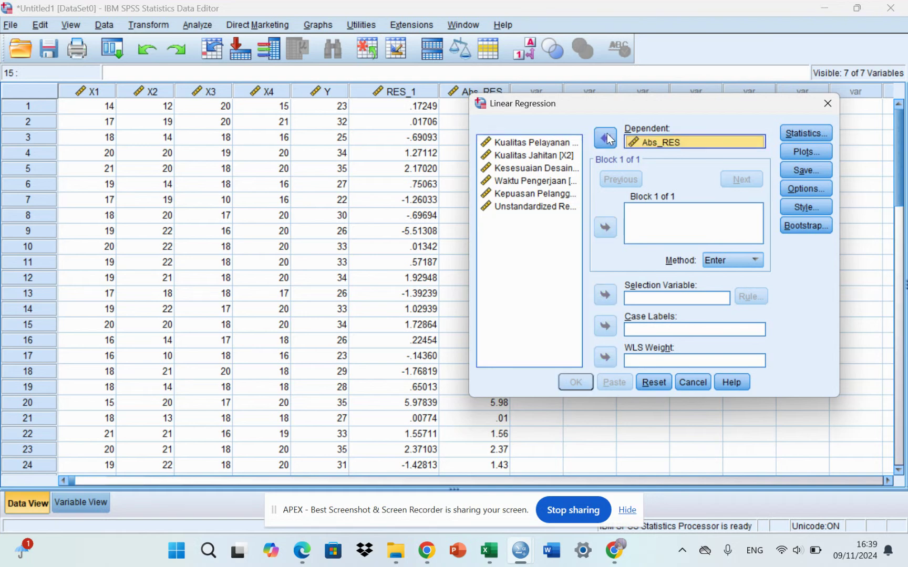
- Add Kualitas Pelayanan [X1], Kualitas Jahitan [X2], Kesesuaian Desain [X3] and Waktu Pengerjaan [X4] as the independent variables
{"action": "left_click", "coordinate": [556, 140]}
{"action": "left_click", "coordinate": [606, 226]}
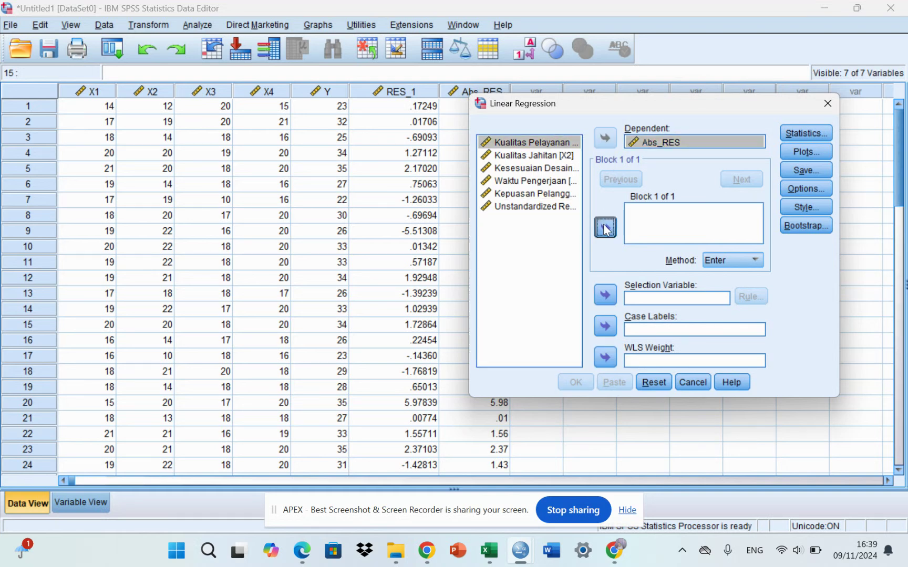
{"action": "left_click", "coordinate": [549, 155]}
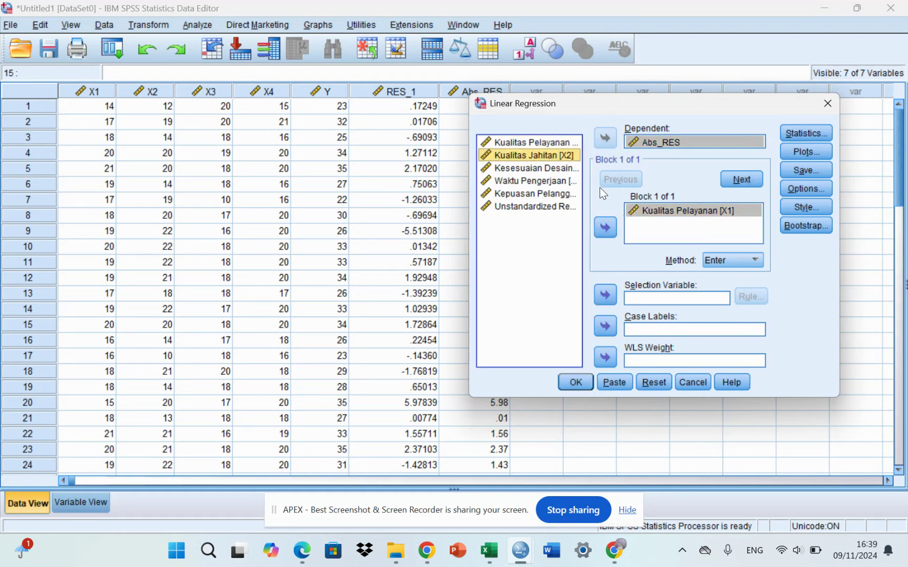
{"action": "left_click", "coordinate": [609, 227]}
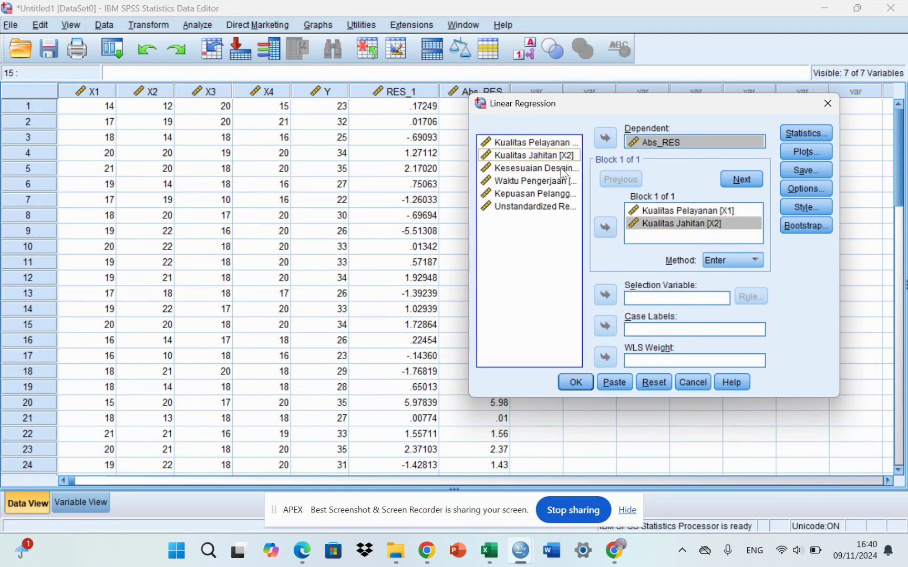
{"action": "left_click", "coordinate": [542, 167]}
{"action": "left_click", "coordinate": [605, 227]}
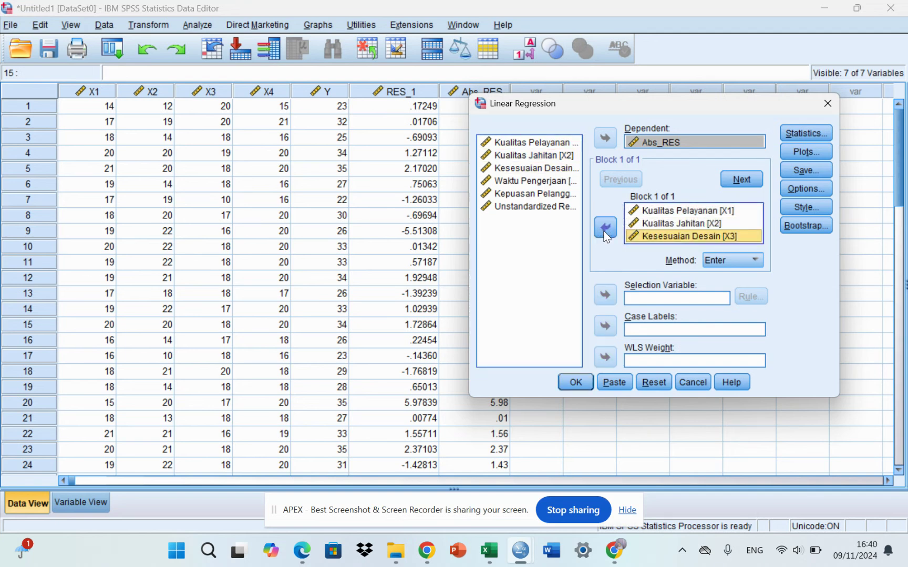
{"action": "left_click", "coordinate": [559, 181]}
{"action": "left_click", "coordinate": [607, 228]}
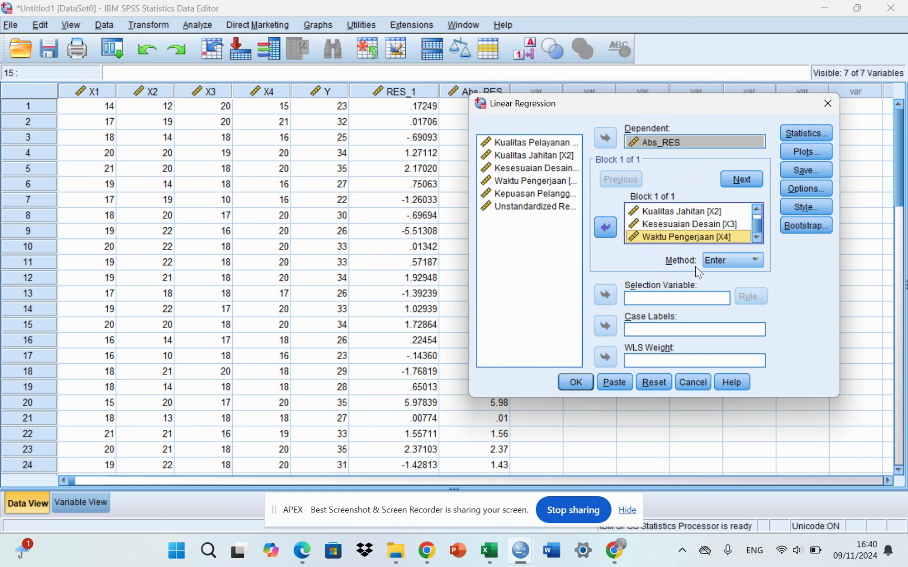
- Run the regression on Abs_RES, review its result tables and minimize the output viewer
{"action": "left_click", "coordinate": [577, 382]}
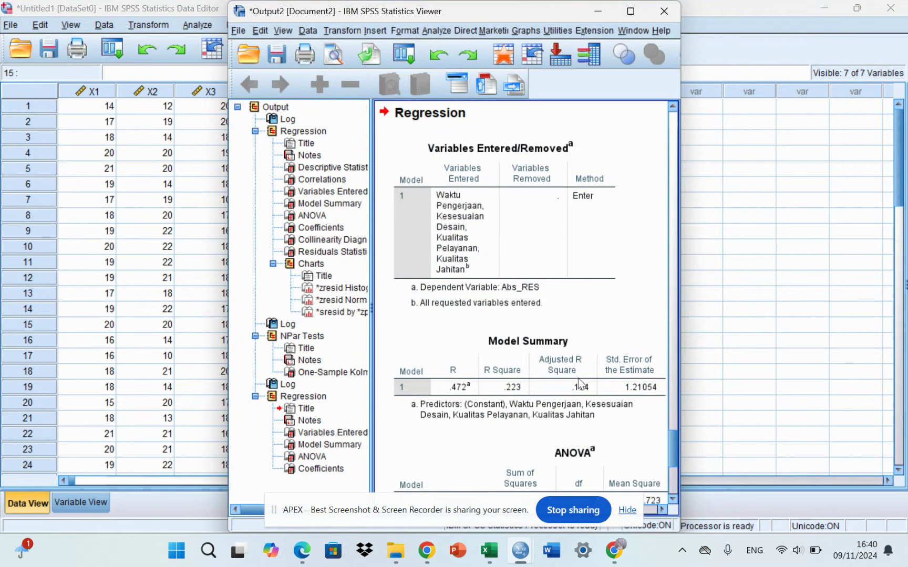
{"action": "scroll", "coordinate": [531, 311], "scroll_direction": "down", "scroll_amount": 6}
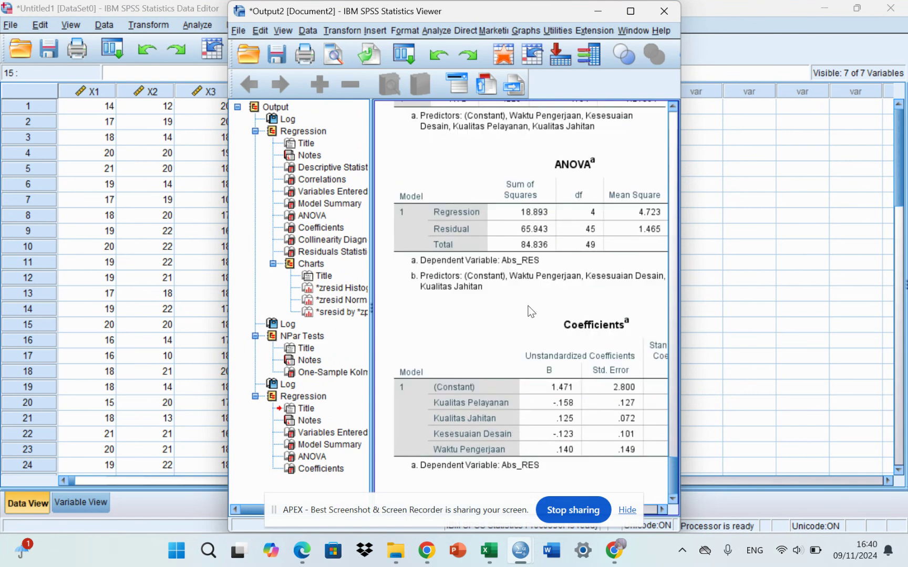
{"action": "scroll", "coordinate": [531, 311], "scroll_direction": "up", "scroll_amount": 5}
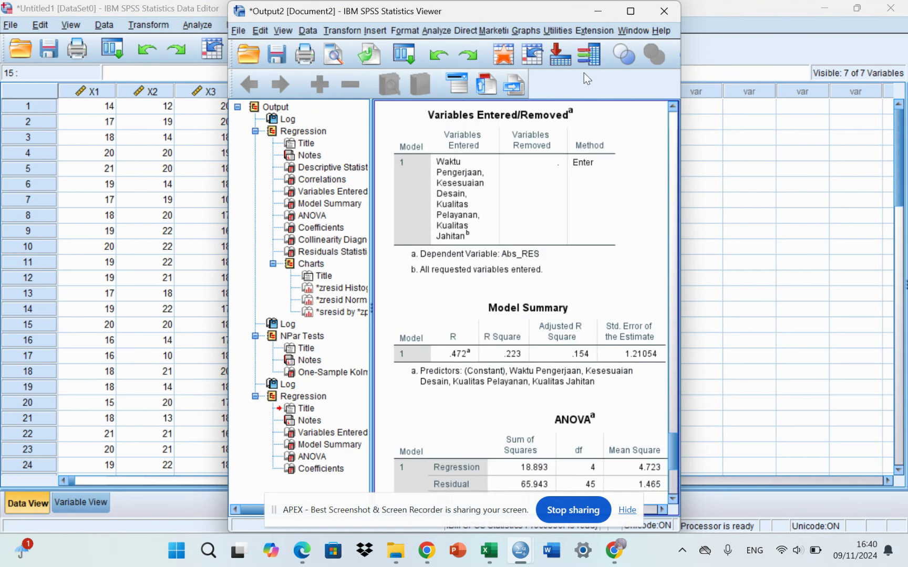
{"action": "left_click", "coordinate": [605, 6]}
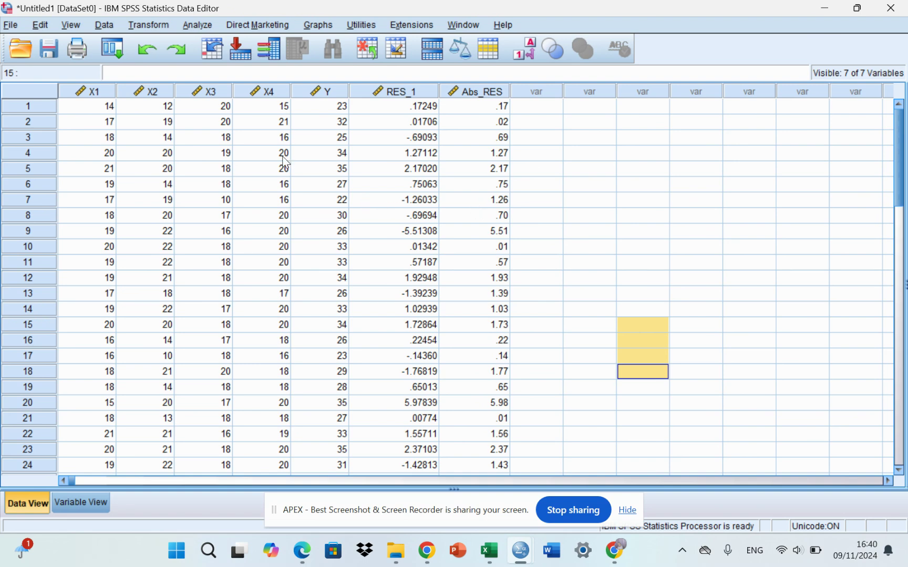
- Reopen the linear regression setup and replace Abs_RES with Kepuasan Pelanggan [Y] as the dependent variable
{"action": "left_click", "coordinate": [203, 27]}
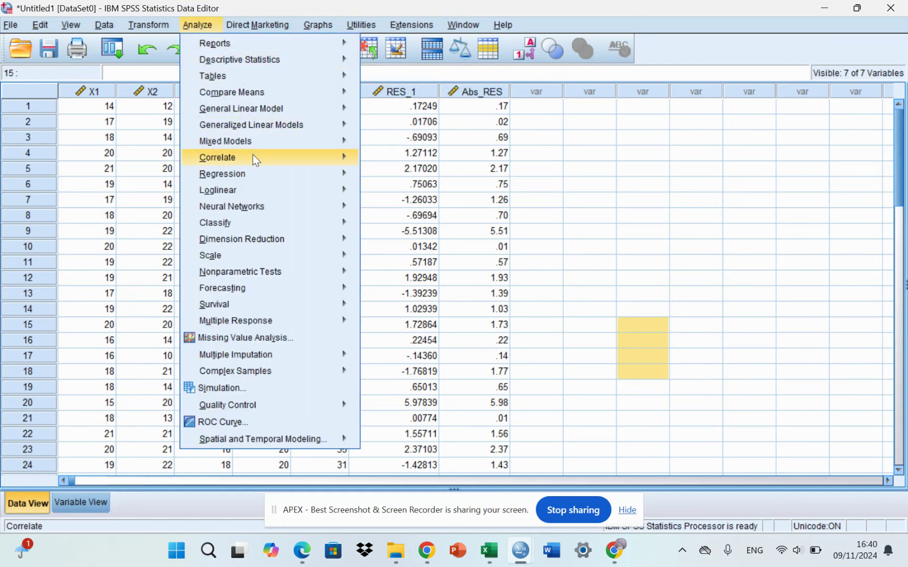
{"action": "mouse_move", "coordinate": [270, 176]}
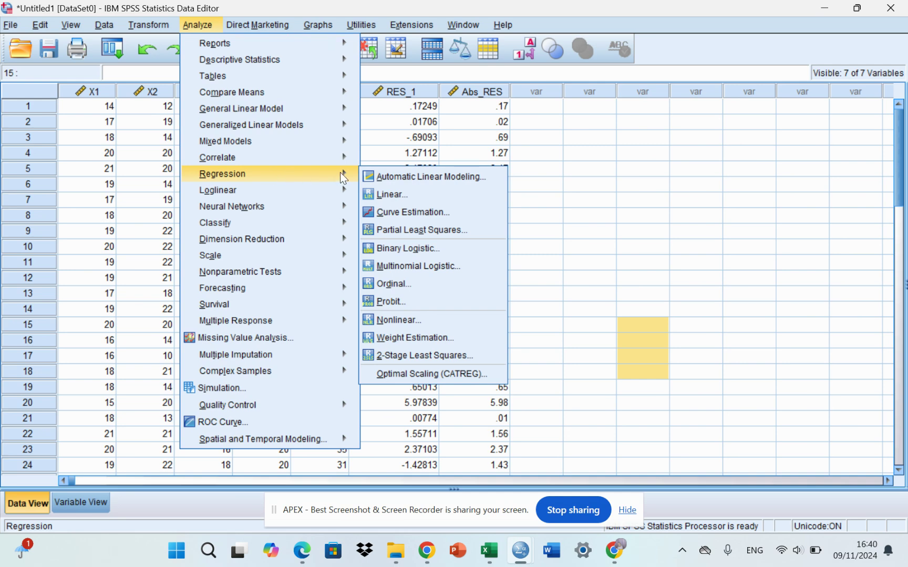
{"action": "left_click", "coordinate": [386, 194]}
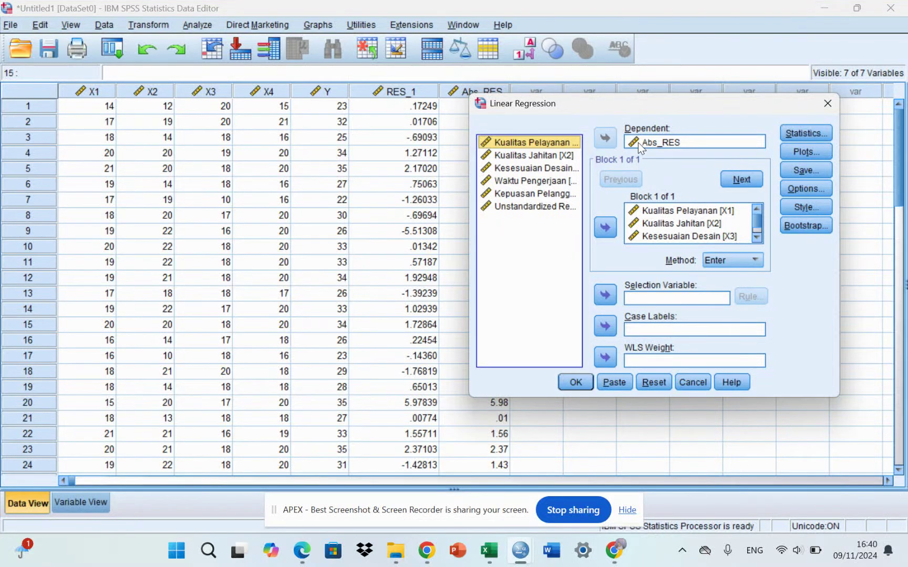
{"action": "left_click", "coordinate": [638, 142]}
{"action": "left_click", "coordinate": [603, 136]}
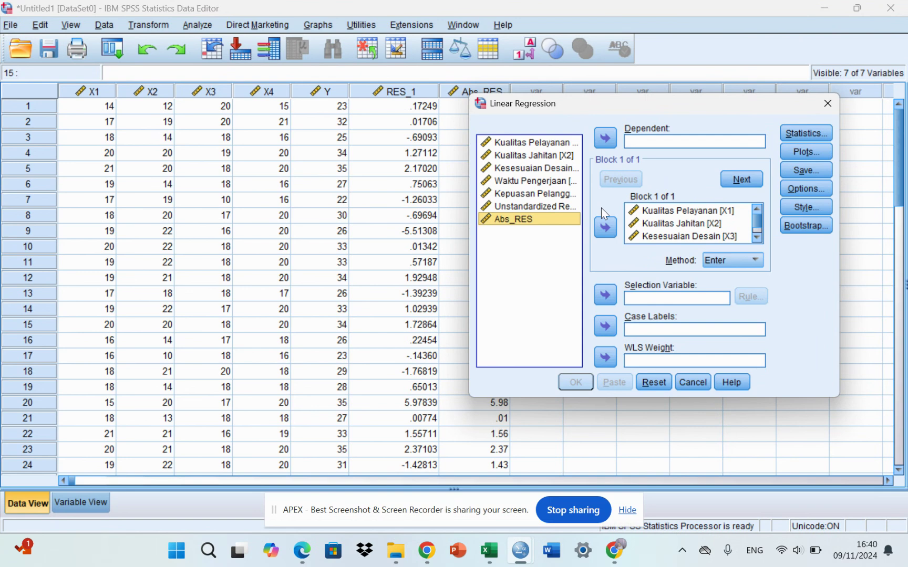
{"action": "left_click", "coordinate": [549, 195]}
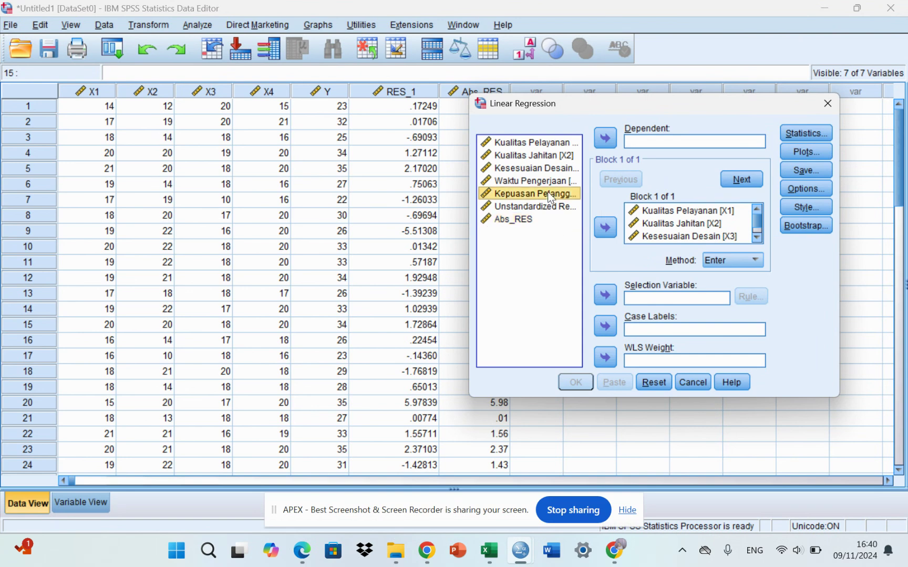
{"action": "left_click", "coordinate": [606, 138]}
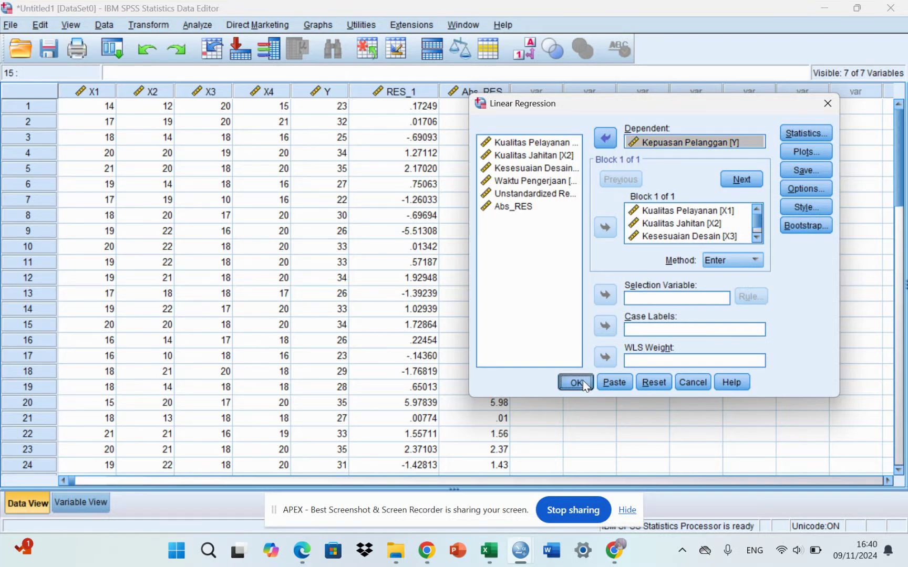
- Run the regression on Kepuasan Pelanggan, review its ANOVA and Coefficients tables and minimize the output viewer
{"action": "left_click", "coordinate": [577, 381]}
{"action": "scroll", "coordinate": [570, 368], "scroll_direction": "down", "scroll_amount": 5}
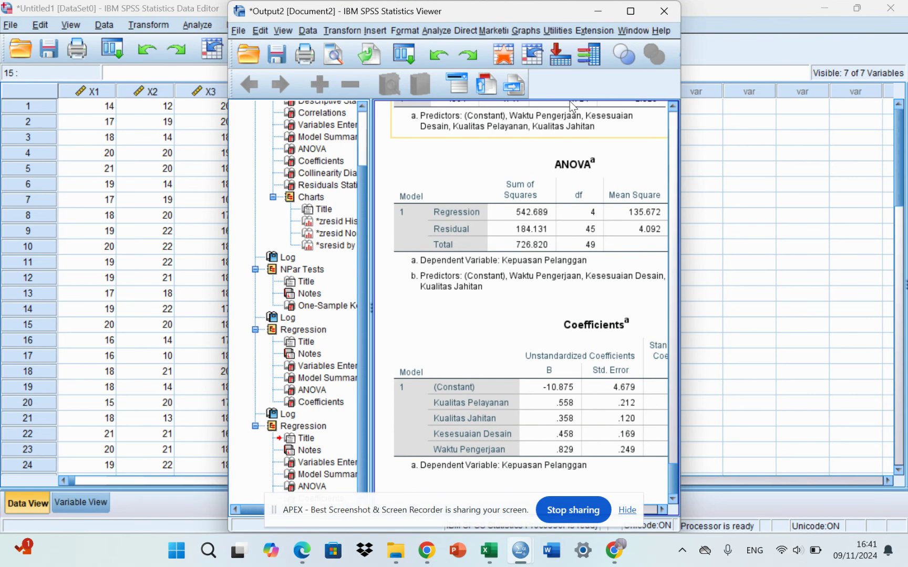
{"action": "left_click", "coordinate": [597, 12]}
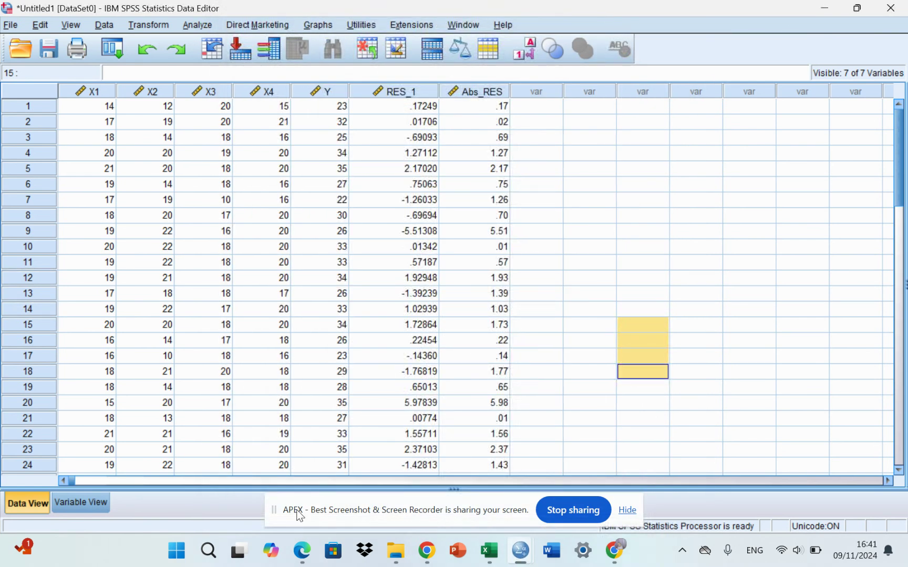
- Switch to the PDF report in Edge at section 2.4.1 Uji Multikolinearitas and dock the SPSS output viewer beside it
{"action": "left_click", "coordinate": [302, 550]}
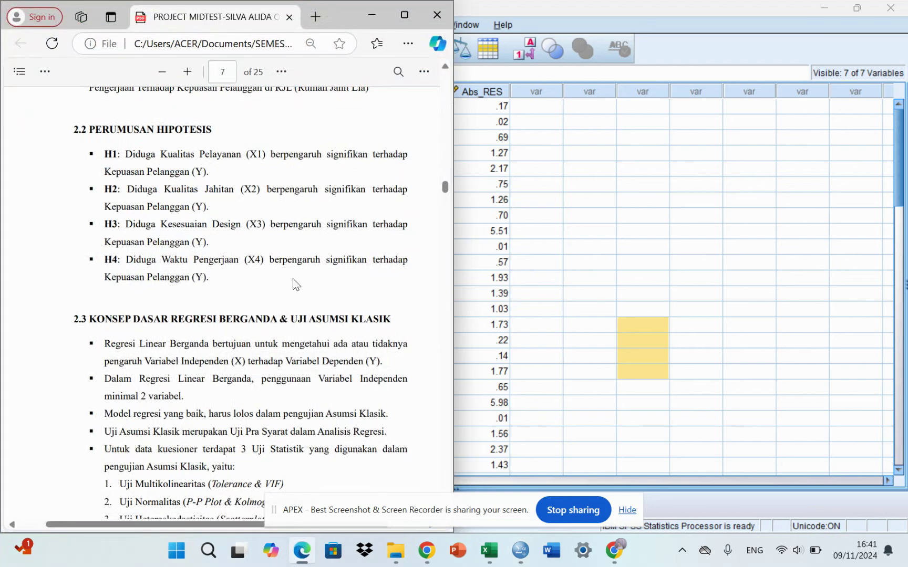
{"action": "scroll", "coordinate": [293, 279], "scroll_direction": "down", "scroll_amount": 10}
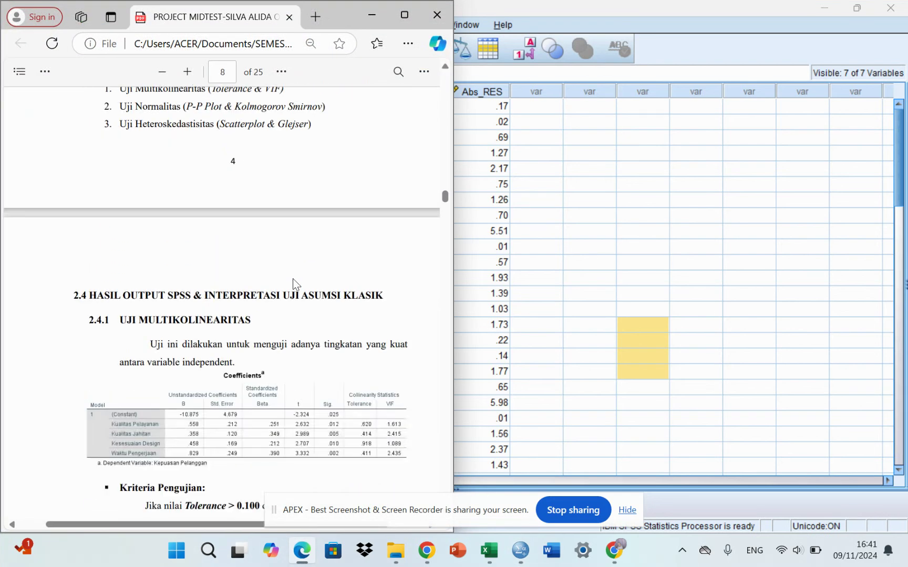
{"action": "scroll", "coordinate": [293, 279], "scroll_direction": "down", "scroll_amount": 2}
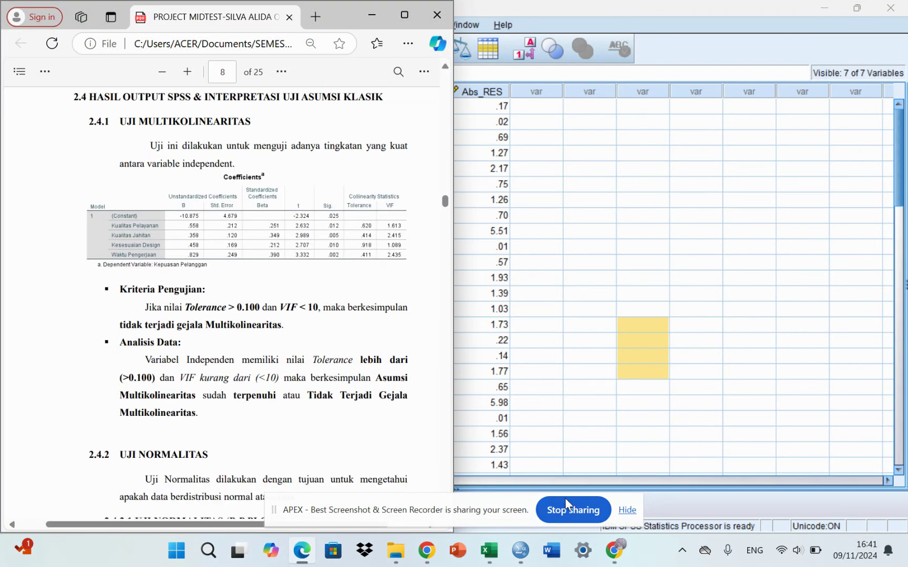
{"action": "mouse_move", "coordinate": [521, 550]}
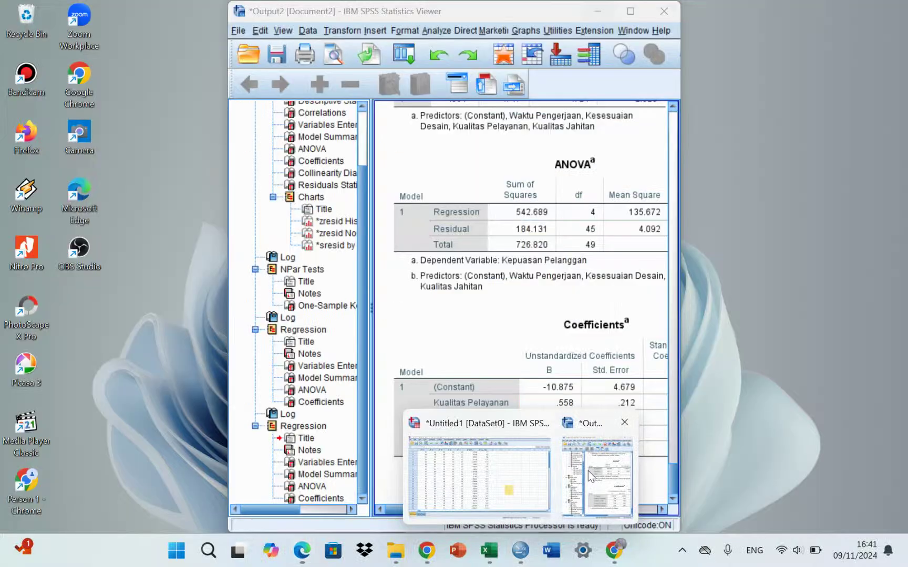
{"action": "left_click", "coordinate": [588, 471]}
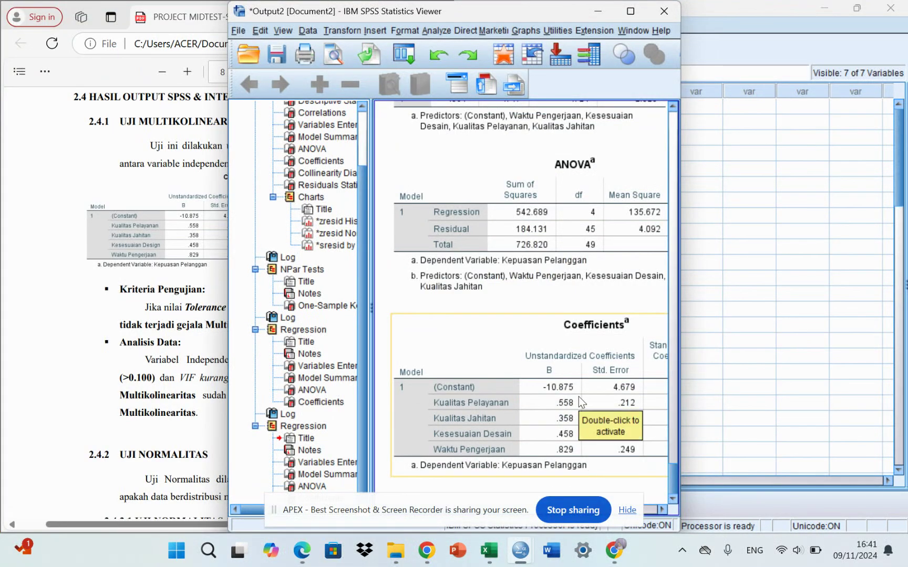
{"action": "key", "text": "super+Right"}
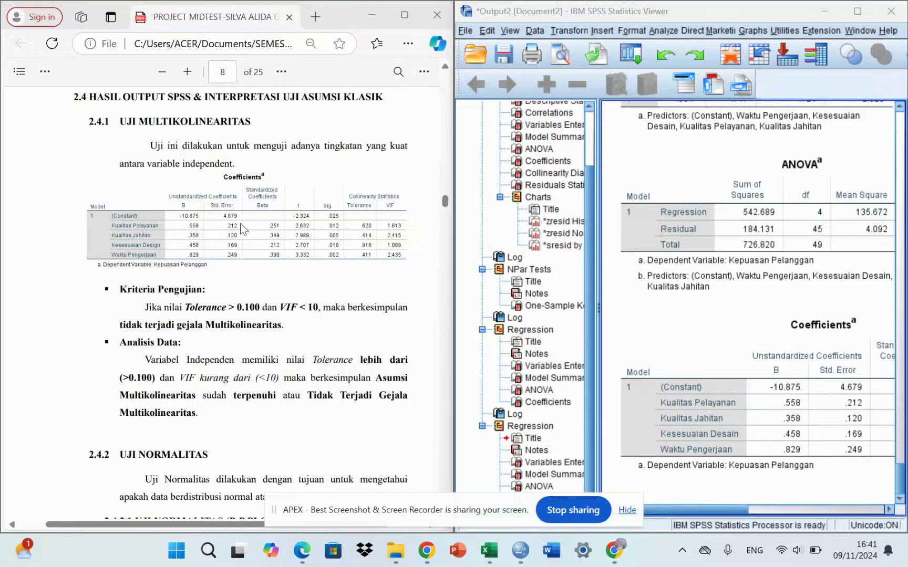
- Compare the Tolerance and VIF columns of the first regression's Coefficients table with the report's multicollinearity criteria and analysis
{"action": "left_click", "coordinate": [699, 241]}
{"action": "scroll", "coordinate": [547, 292], "scroll_direction": "up", "scroll_amount": 2}
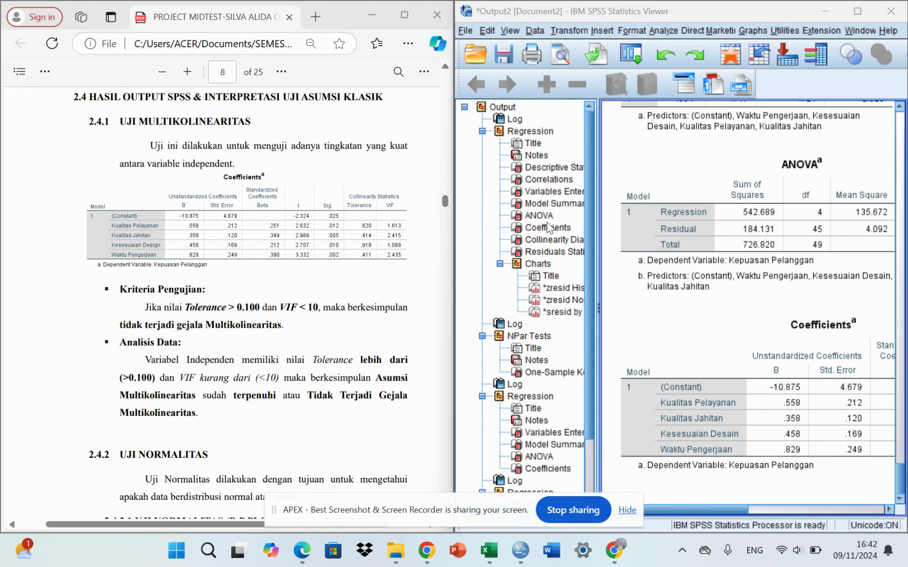
{"action": "left_click", "coordinate": [549, 227]}
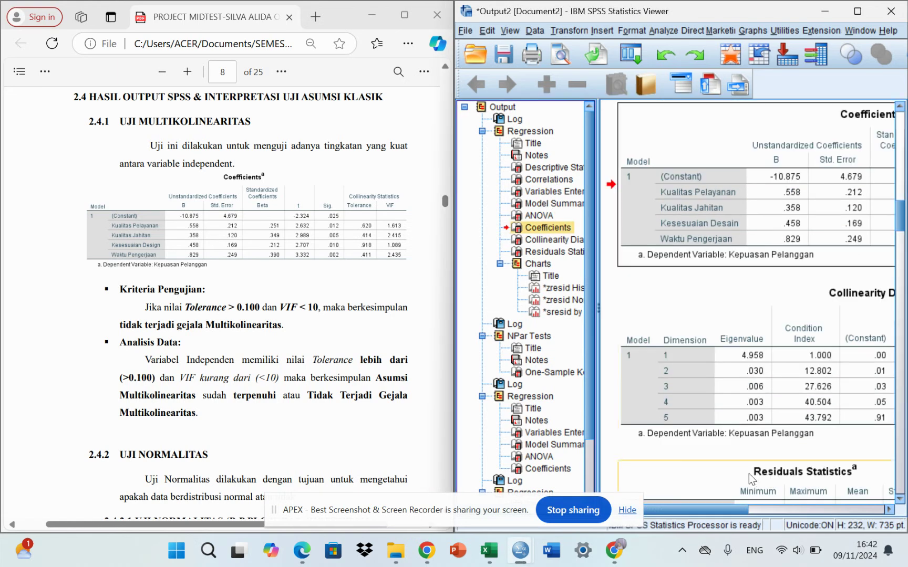
{"action": "left_click_drag", "start_coordinate": [728, 508], "coordinate": [867, 507]}
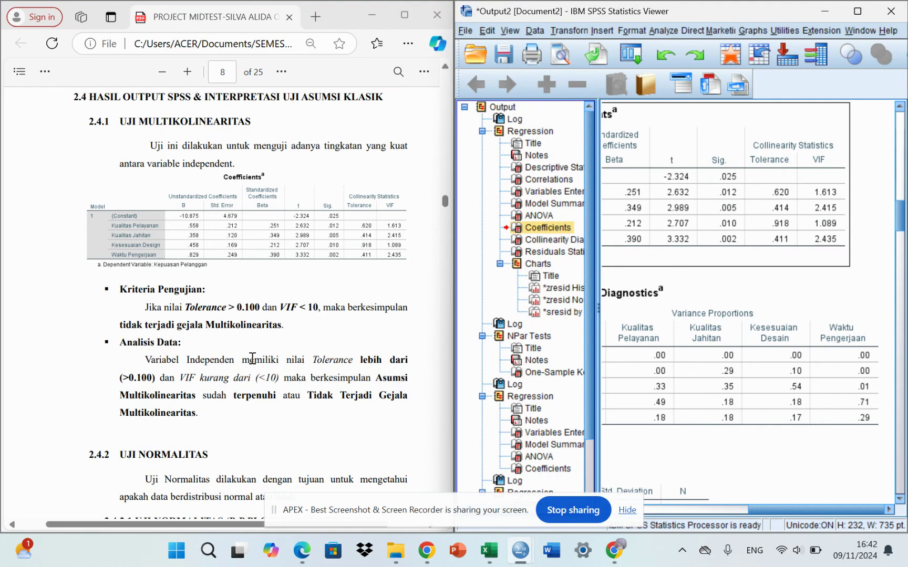
{"action": "scroll", "coordinate": [265, 378], "scroll_direction": "down", "scroll_amount": 3}
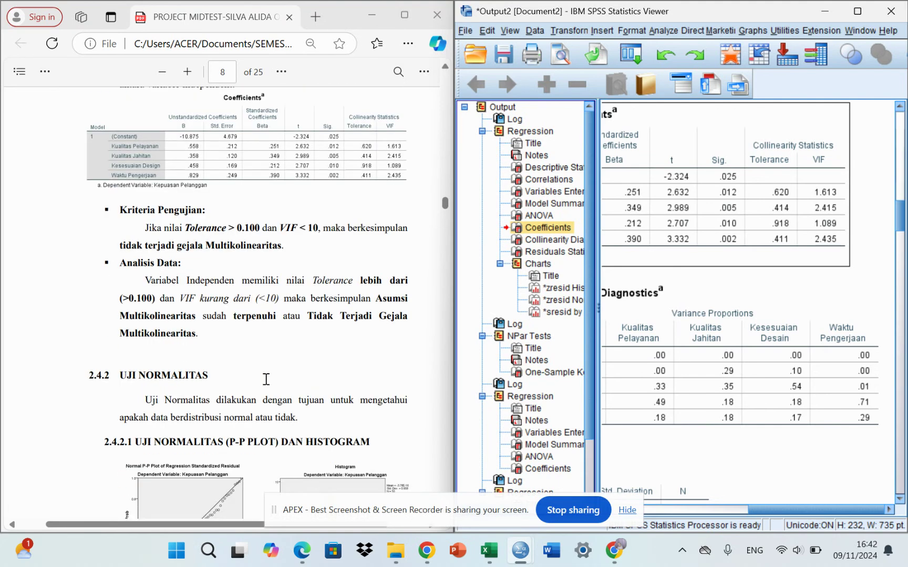
- Show the first regression's residual histogram and normal P-P plot alongside report section 2.4.2.1 Uji Normalitas
{"action": "scroll", "coordinate": [266, 379], "scroll_direction": "down", "scroll_amount": 3}
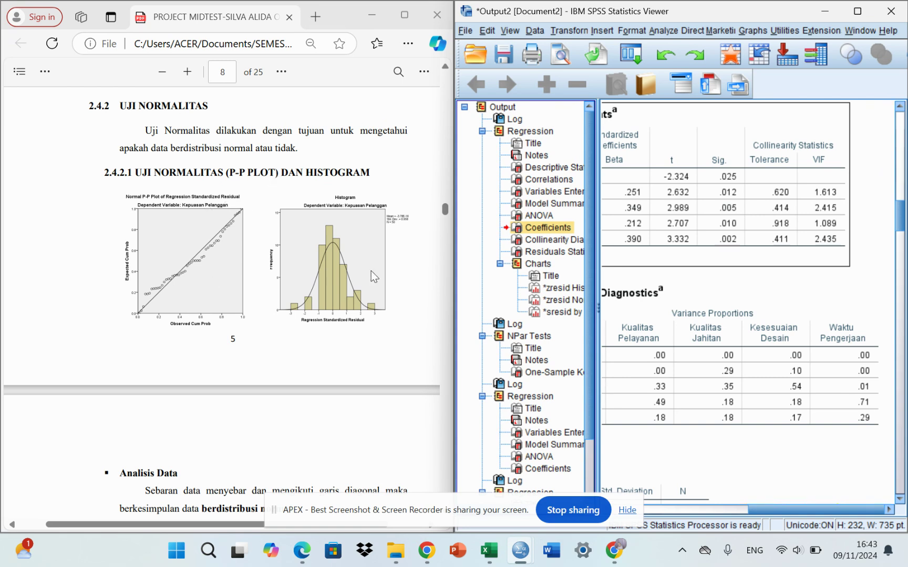
{"action": "scroll", "coordinate": [700, 304], "scroll_direction": "down", "scroll_amount": 5}
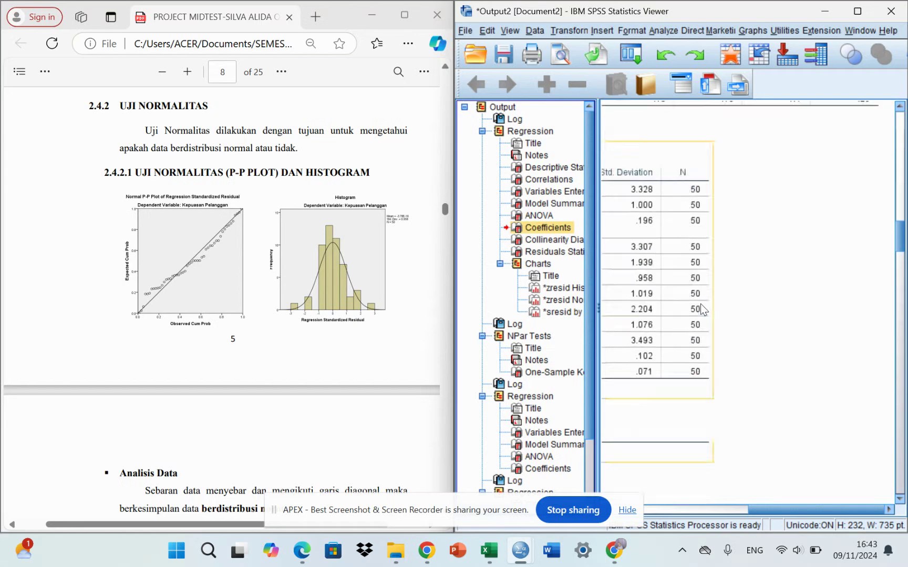
{"action": "scroll", "coordinate": [700, 303], "scroll_direction": "up", "scroll_amount": 12}
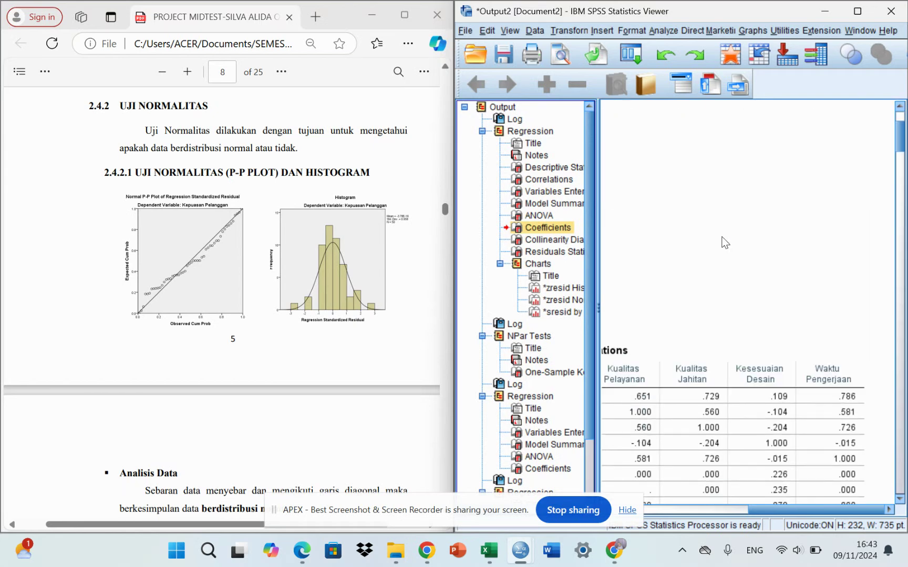
{"action": "scroll", "coordinate": [725, 242], "scroll_direction": "up", "scroll_amount": 3}
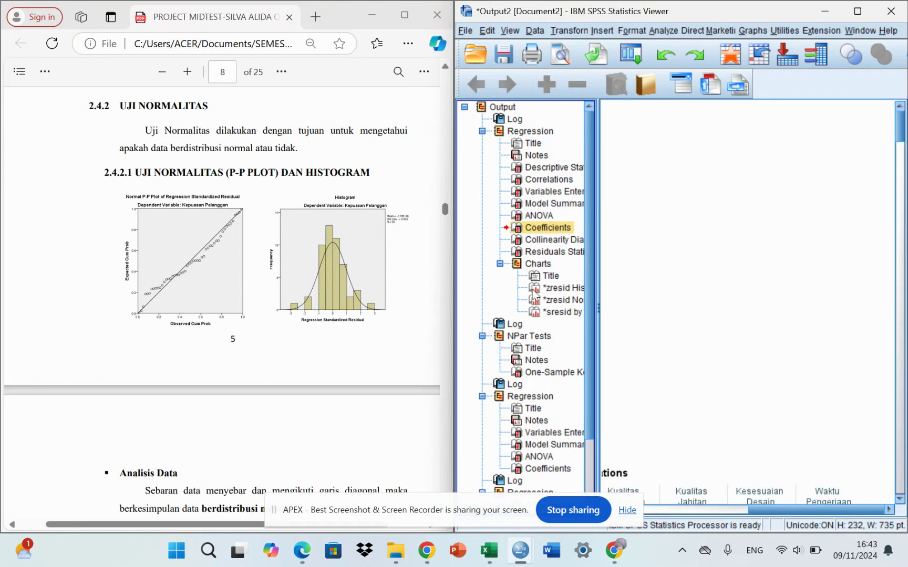
{"action": "left_click", "coordinate": [538, 262]}
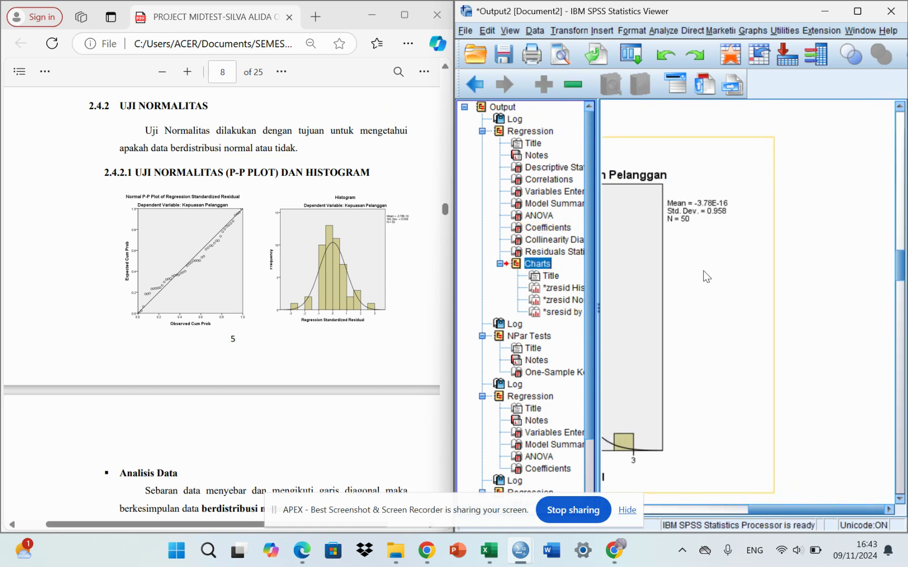
{"action": "left_click_drag", "start_coordinate": [765, 512], "coordinate": [653, 511]}
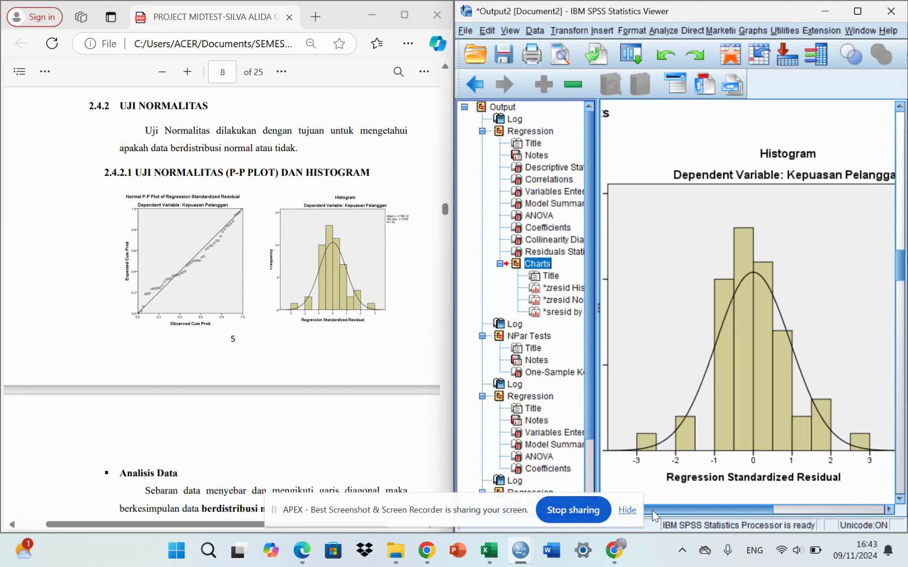
{"action": "scroll", "coordinate": [742, 412], "scroll_direction": "down", "scroll_amount": 10}
{"action": "scroll", "coordinate": [742, 412], "scroll_direction": "up", "scroll_amount": 5}
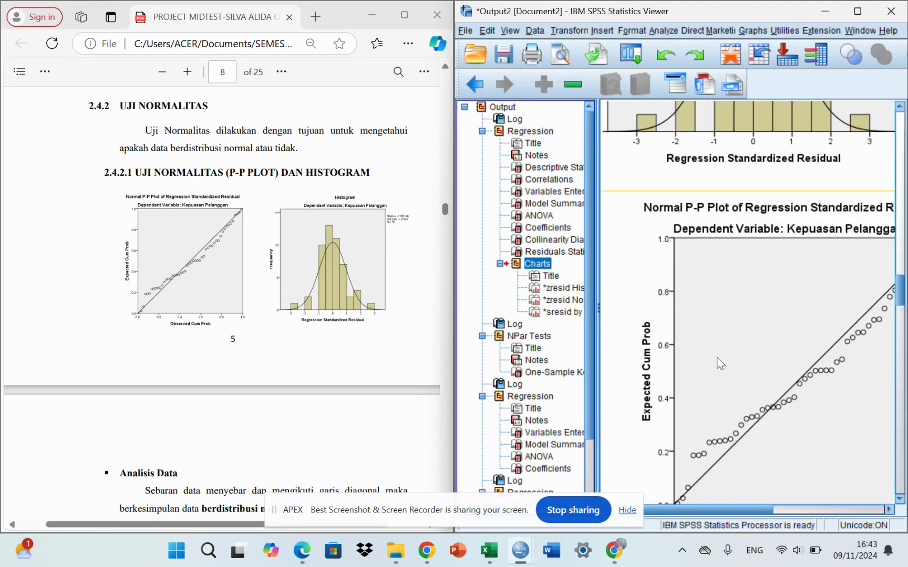
- Examine the report's P-P plot and histogram together with the Analisis Data text interpreting them
{"action": "scroll", "coordinate": [341, 371], "scroll_direction": "down", "scroll_amount": 3}
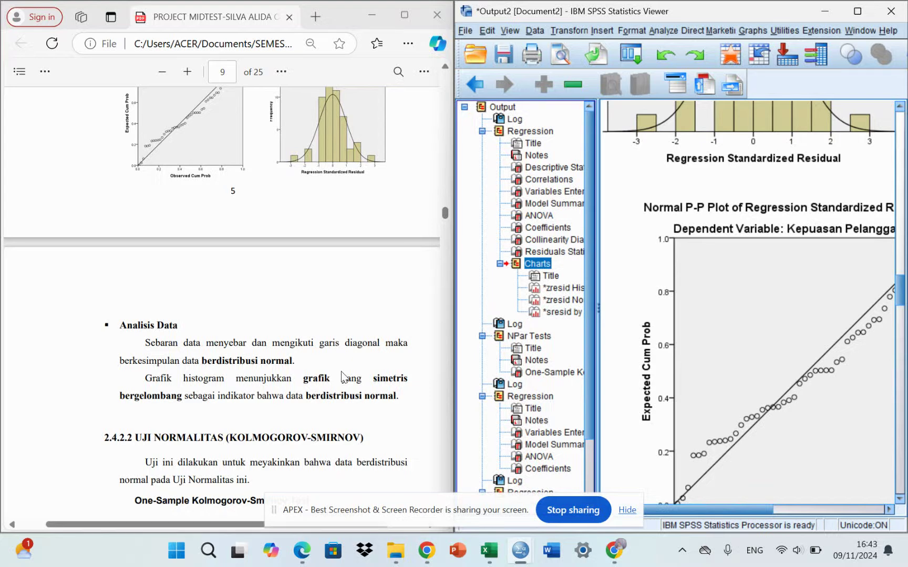
{"action": "scroll", "coordinate": [250, 276], "scroll_direction": "up", "scroll_amount": 1}
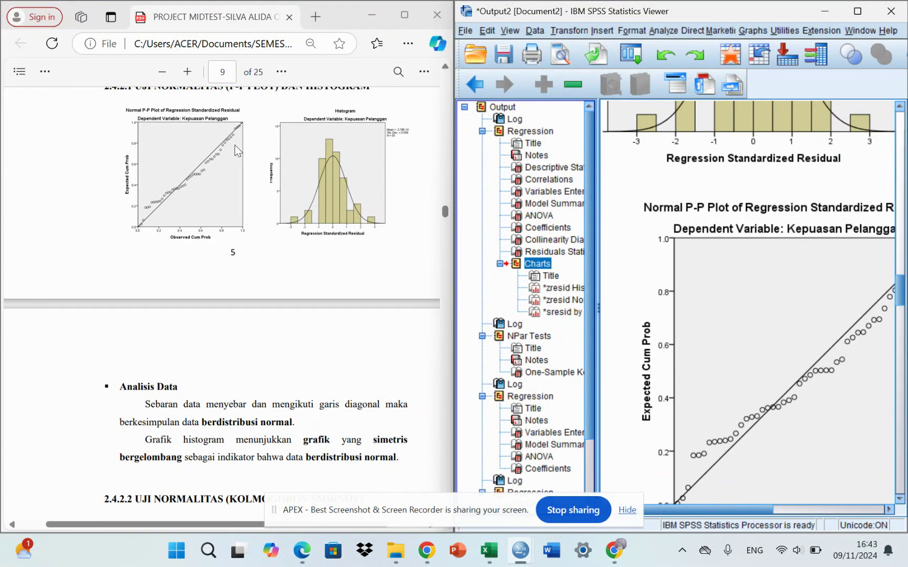
{"action": "scroll", "coordinate": [235, 145], "scroll_direction": "up", "scroll_amount": 1}
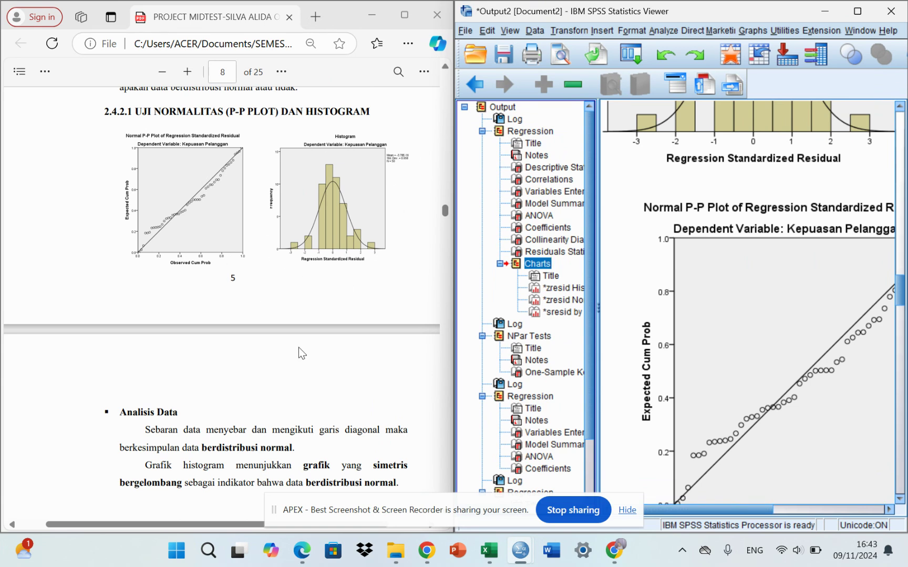
{"action": "scroll", "coordinate": [289, 418], "scroll_direction": "down", "scroll_amount": 1}
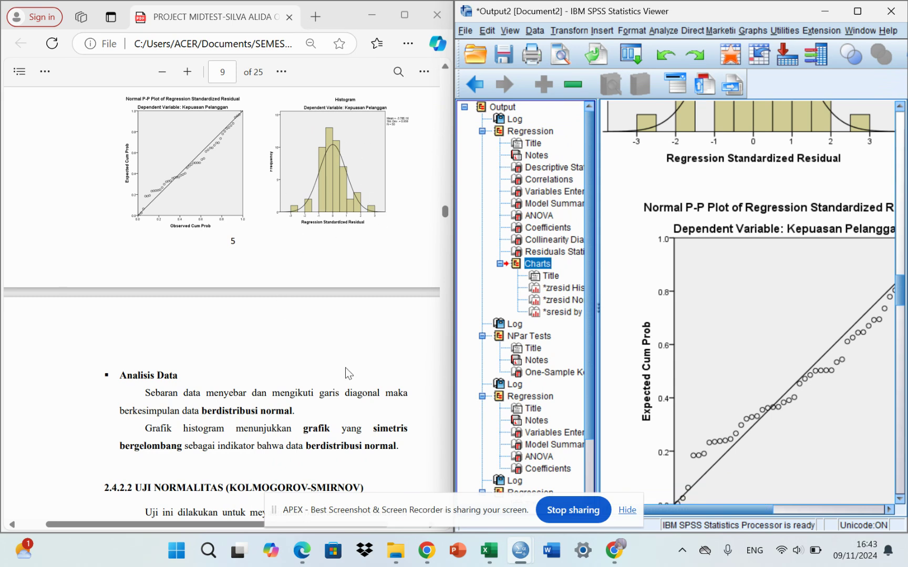
{"action": "scroll", "coordinate": [335, 397], "scroll_direction": "down", "scroll_amount": 1}
{"action": "scroll", "coordinate": [335, 397], "scroll_direction": "up", "scroll_amount": 3}
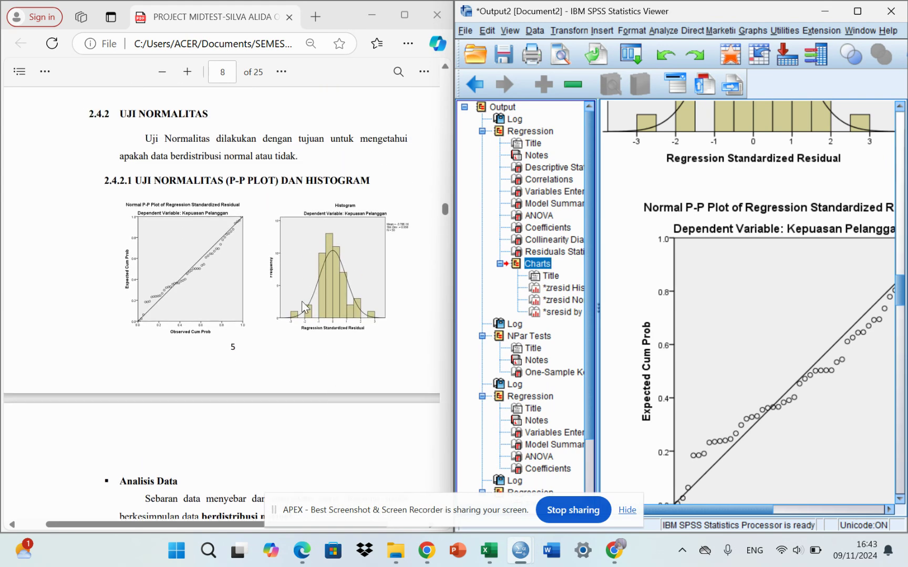
{"action": "scroll", "coordinate": [309, 302], "scroll_direction": "down", "scroll_amount": 3}
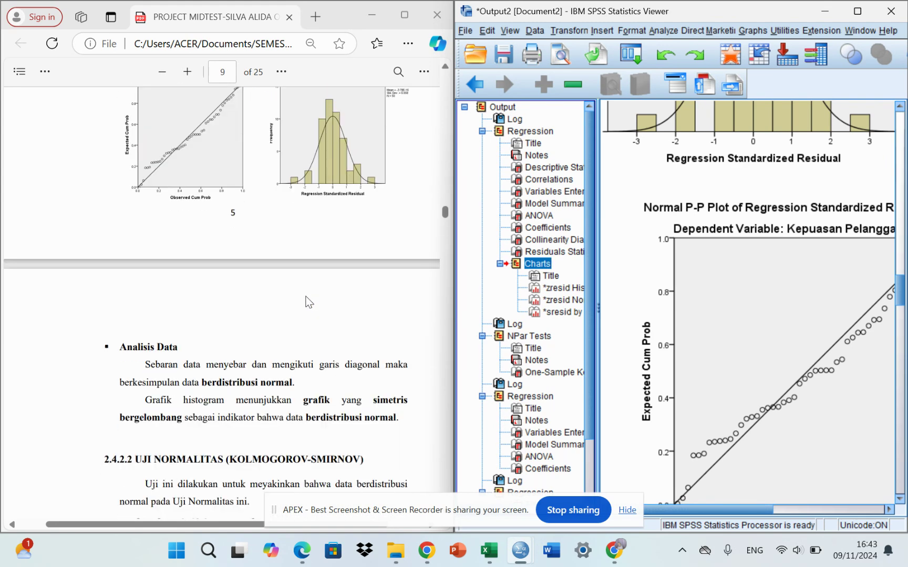
- Go to report section 2.4.2.2 and display the One-Sample Kolmogorov-Smirnov Test table in the SPSS output for comparison
{"action": "scroll", "coordinate": [269, 420], "scroll_direction": "down", "scroll_amount": 3}
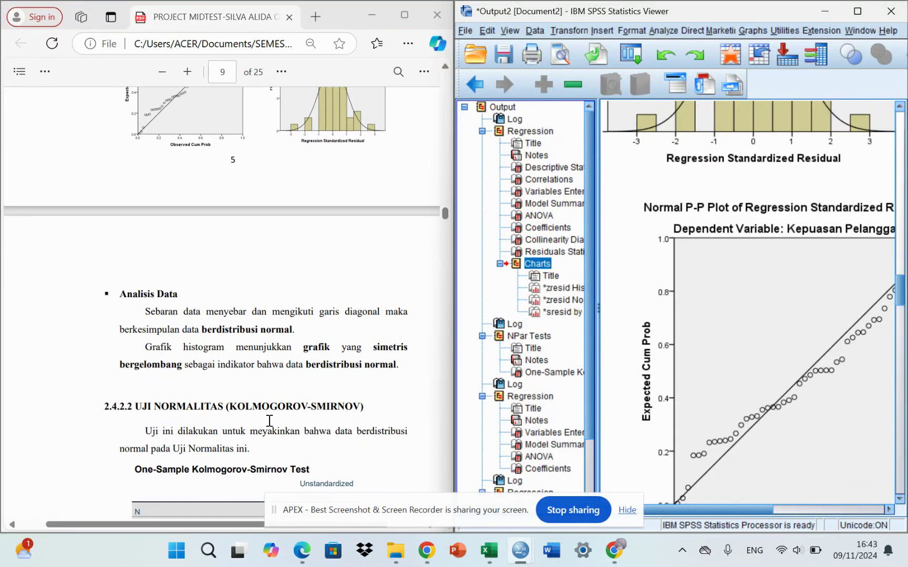
{"action": "scroll", "coordinate": [269, 420], "scroll_direction": "down", "scroll_amount": 2}
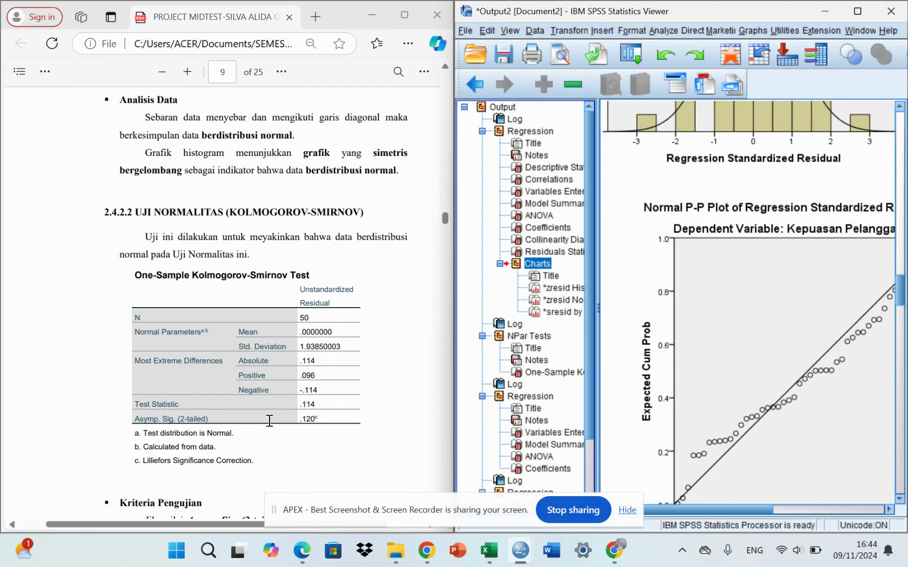
{"action": "scroll", "coordinate": [269, 420], "scroll_direction": "down", "scroll_amount": 3}
{"action": "scroll", "coordinate": [227, 264], "scroll_direction": "up", "scroll_amount": 1}
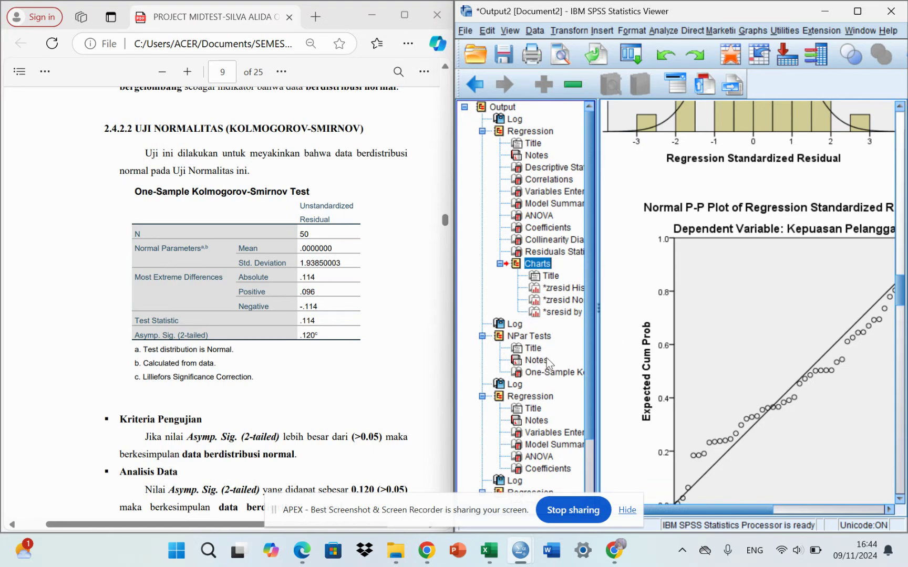
{"action": "left_click", "coordinate": [546, 372]}
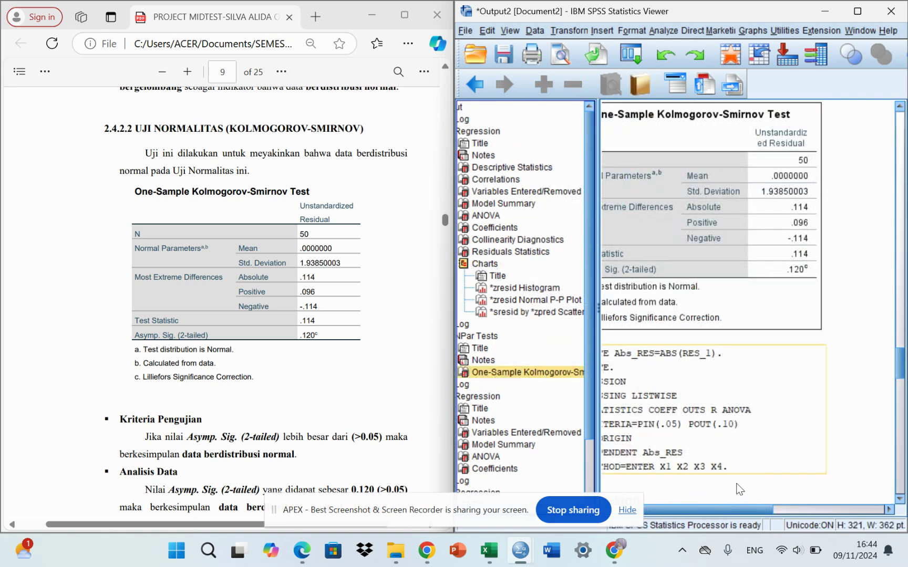
- Compare the full One-Sample Kolmogorov-Smirnov Test table with the Kriteria Pengujian and Analisis Data in report section 2.4.2.2
{"action": "left_click_drag", "start_coordinate": [733, 509], "coordinate": [636, 490]}
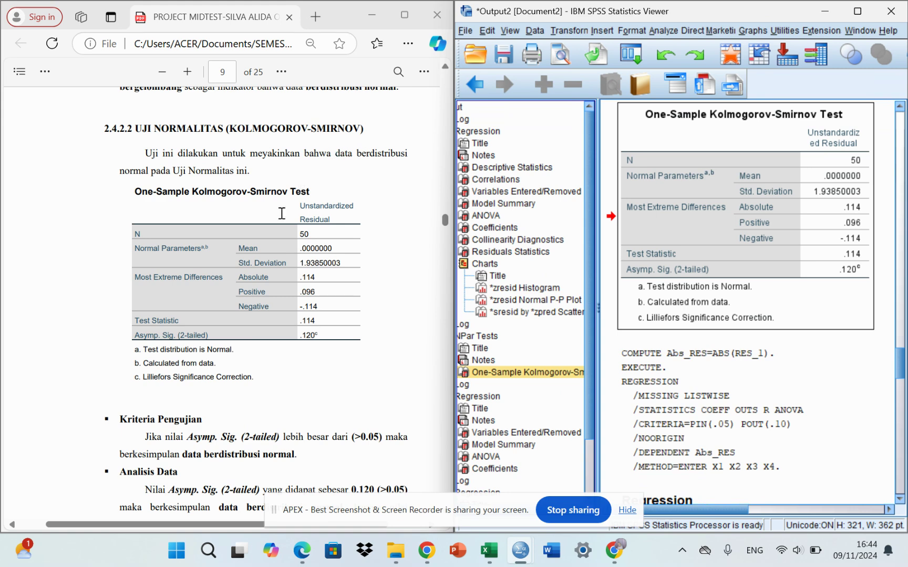
{"action": "scroll", "coordinate": [238, 302], "scroll_direction": "down", "scroll_amount": 3}
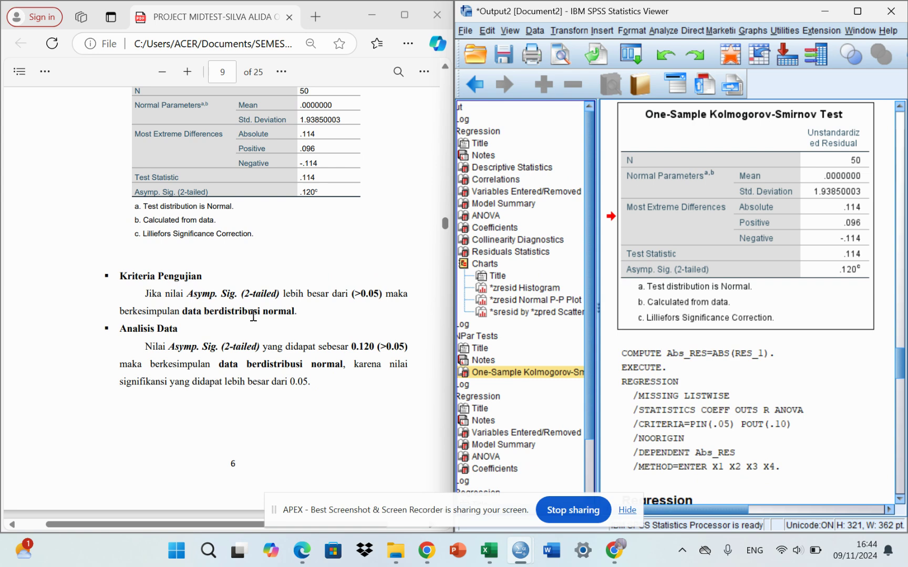
{"action": "scroll", "coordinate": [265, 278], "scroll_direction": "up", "scroll_amount": 2}
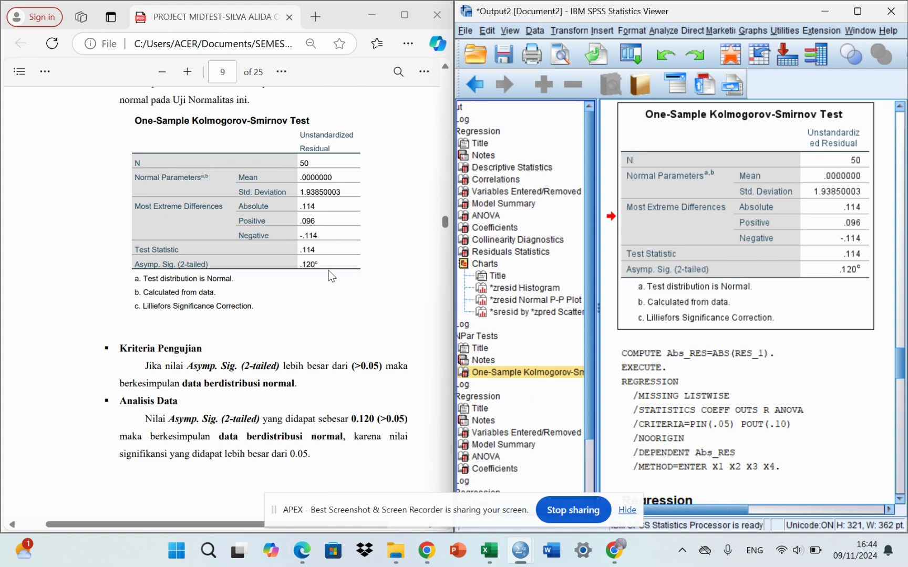
{"action": "scroll", "coordinate": [304, 299], "scroll_direction": "down", "scroll_amount": 5}
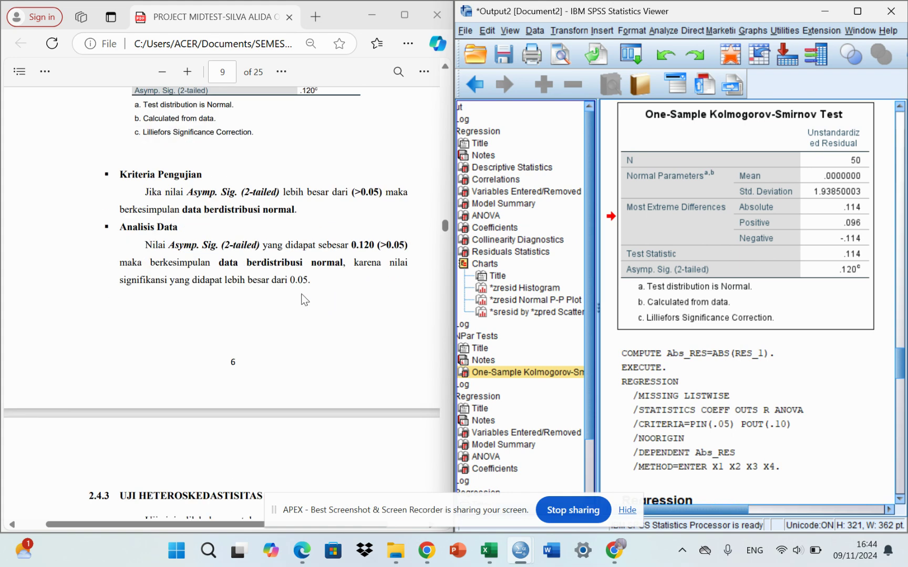
- Read report section 2.4.3 Uji Heteroskedastisitas, including the scatterplot in 2.4.3.1 and its Analisis Data text
{"action": "scroll", "coordinate": [303, 300], "scroll_direction": "down", "scroll_amount": 3}
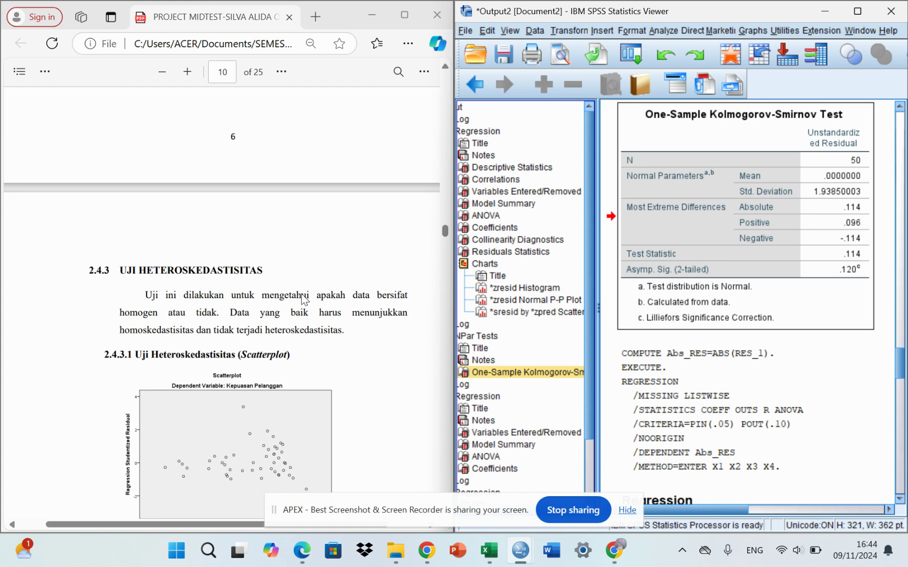
{"action": "scroll", "coordinate": [251, 324], "scroll_direction": "down", "scroll_amount": 1}
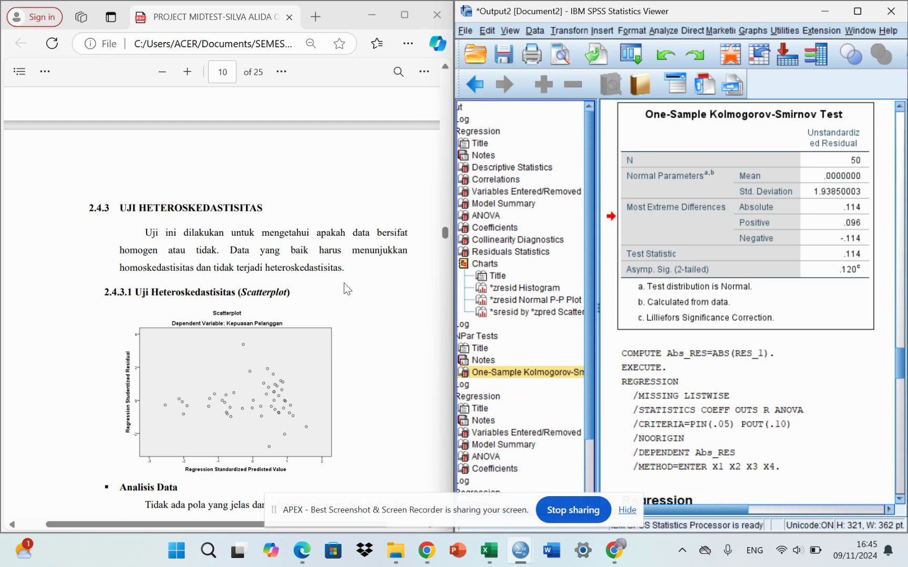
{"action": "scroll", "coordinate": [345, 287], "scroll_direction": "down", "scroll_amount": 3}
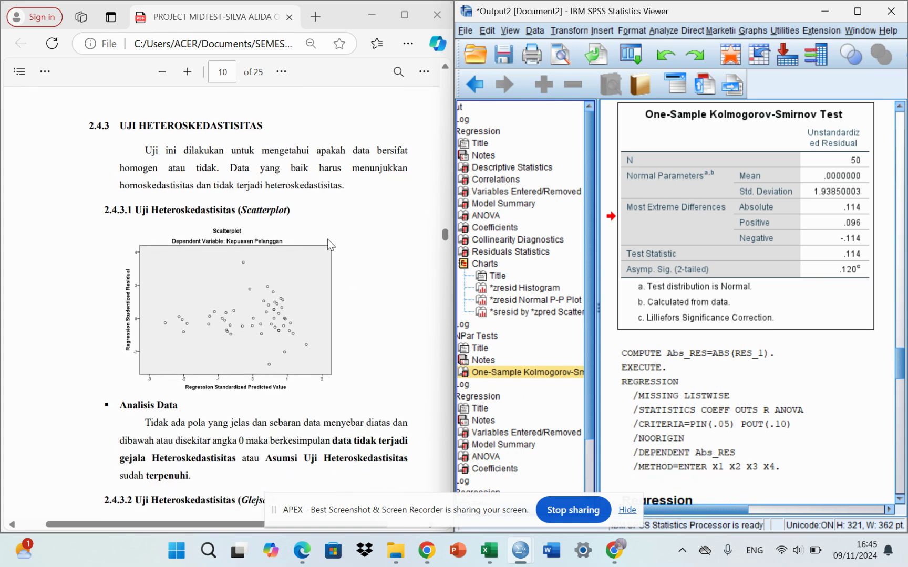
{"action": "scroll", "coordinate": [326, 239], "scroll_direction": "down", "scroll_amount": 2}
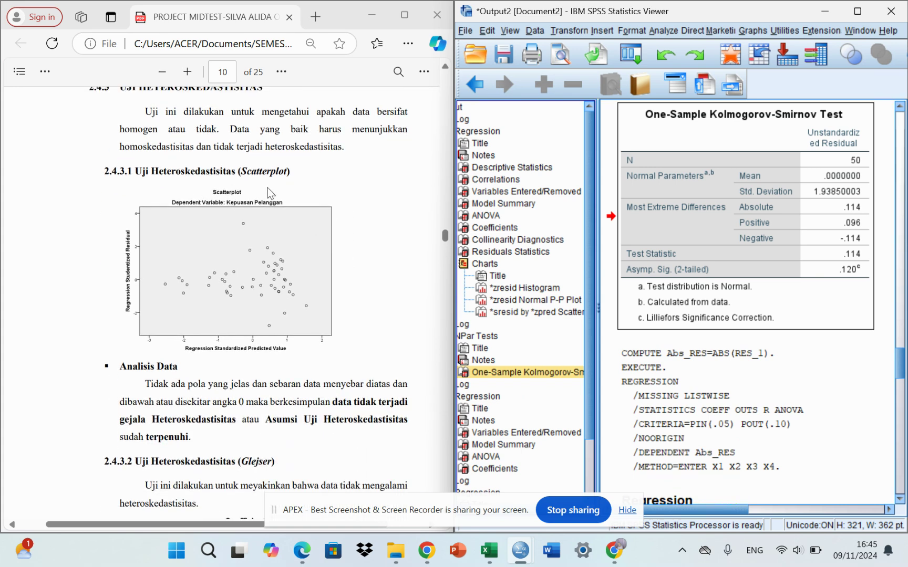
{"action": "scroll", "coordinate": [332, 287], "scroll_direction": "down", "scroll_amount": 2}
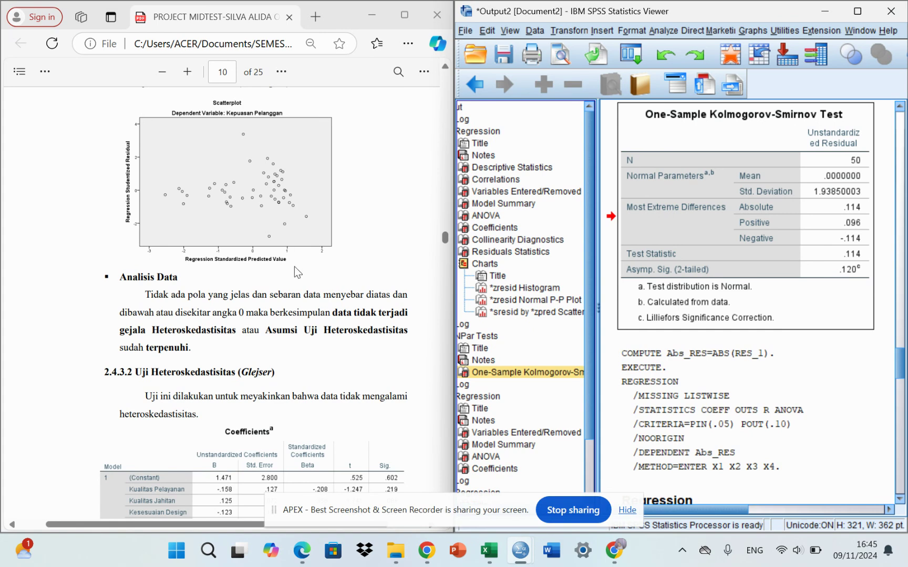
- Go to report section 2.4.3.2 Uji Heteroskedastisitas (Glejser) and examine its Coefficients table for Abs_RES
{"action": "scroll", "coordinate": [300, 277], "scroll_direction": "down", "scroll_amount": 2}
{"action": "scroll", "coordinate": [299, 277], "scroll_direction": "down", "scroll_amount": 4}
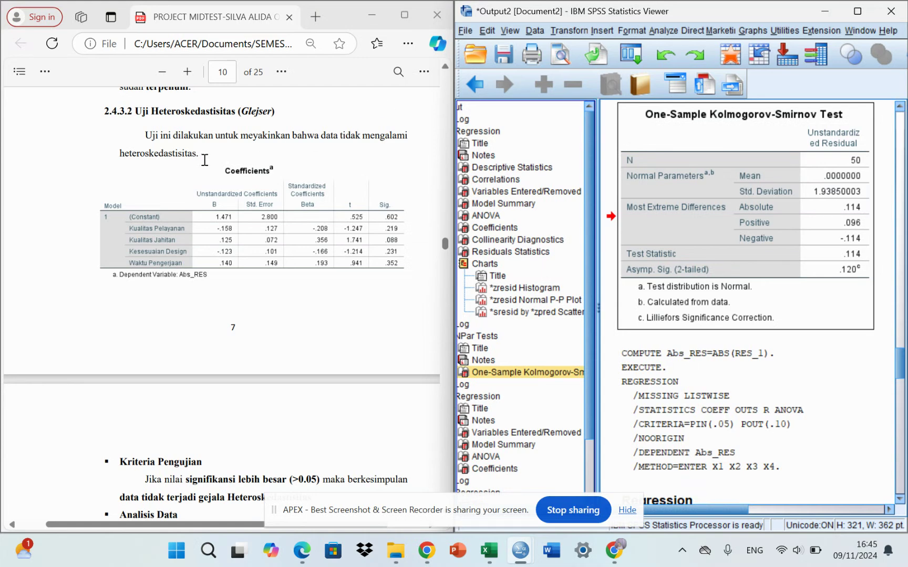
{"action": "scroll", "coordinate": [279, 234], "scroll_direction": "up", "scroll_amount": 3}
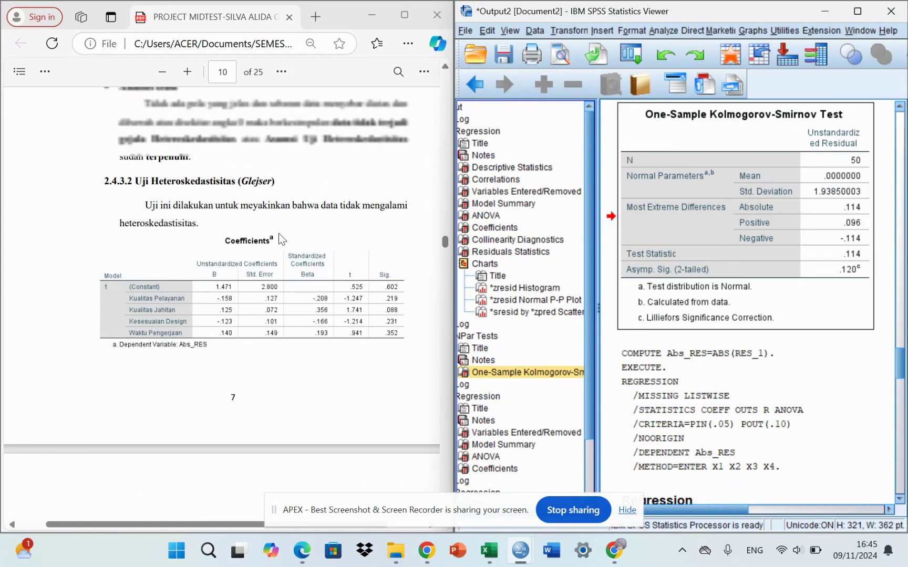
{"action": "scroll", "coordinate": [279, 234], "scroll_direction": "down", "scroll_amount": 2}
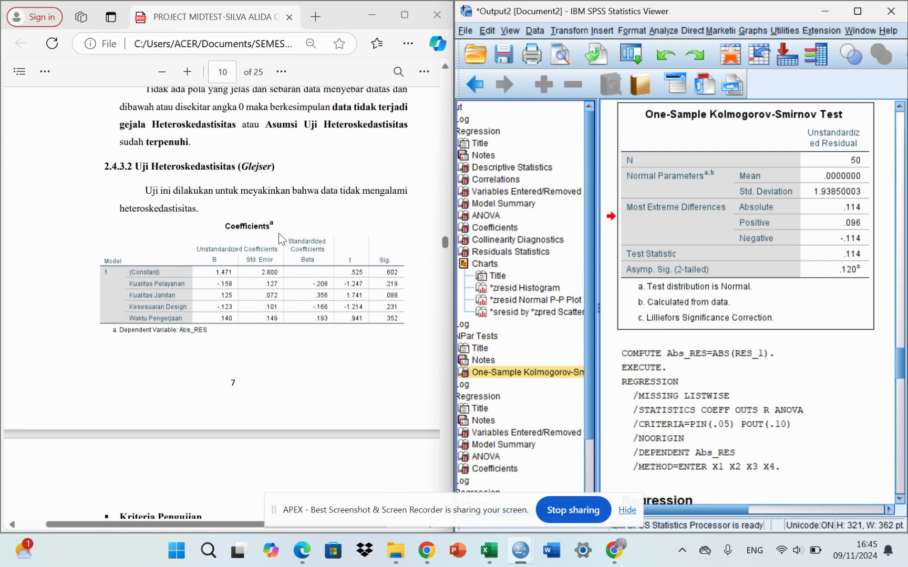
{"action": "scroll", "coordinate": [261, 348], "scroll_direction": "down", "scroll_amount": 1}
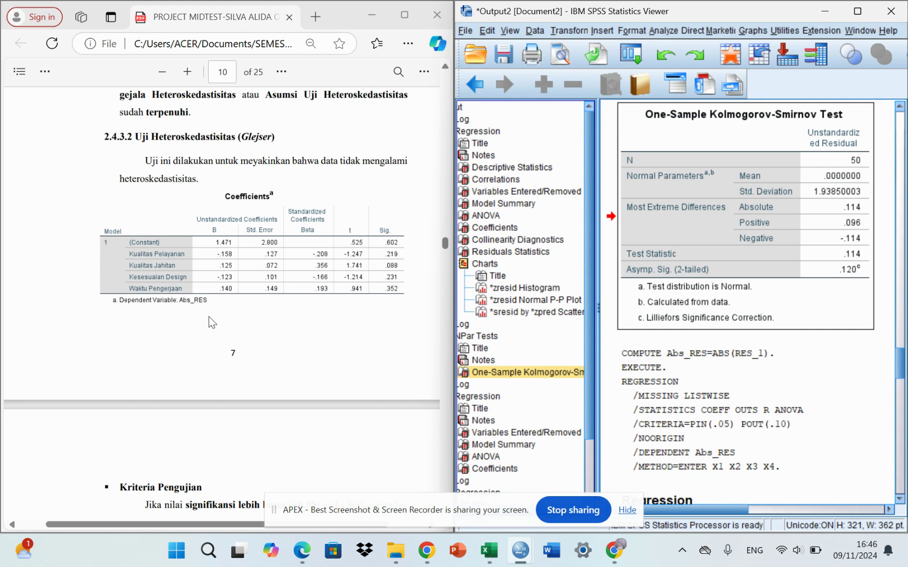
- Compare the Sig. column of the report's Glejser Coefficients table with the Kriteria Pengujian significance threshold of 0.05
{"action": "scroll", "coordinate": [209, 317], "scroll_direction": "down", "scroll_amount": 3}
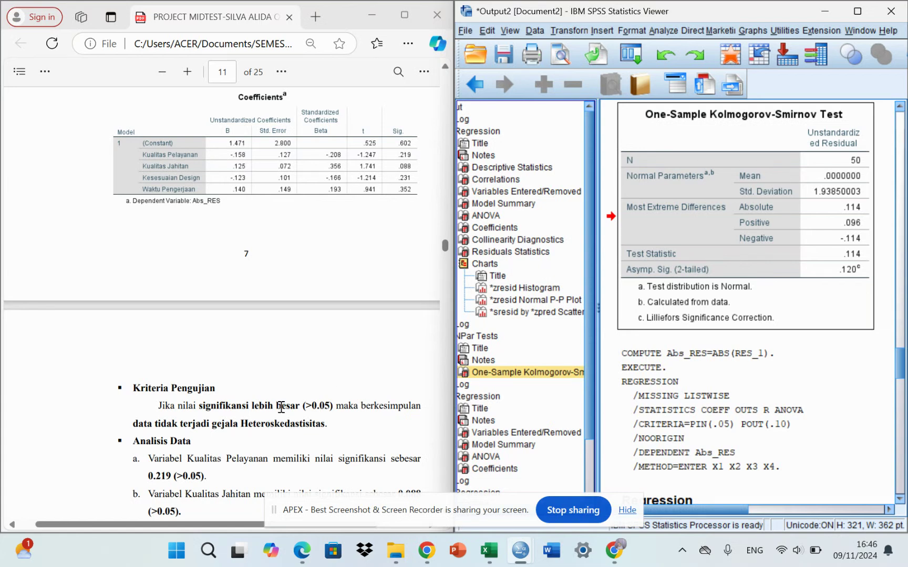
{"action": "scroll", "coordinate": [315, 347], "scroll_direction": "down", "scroll_amount": 1}
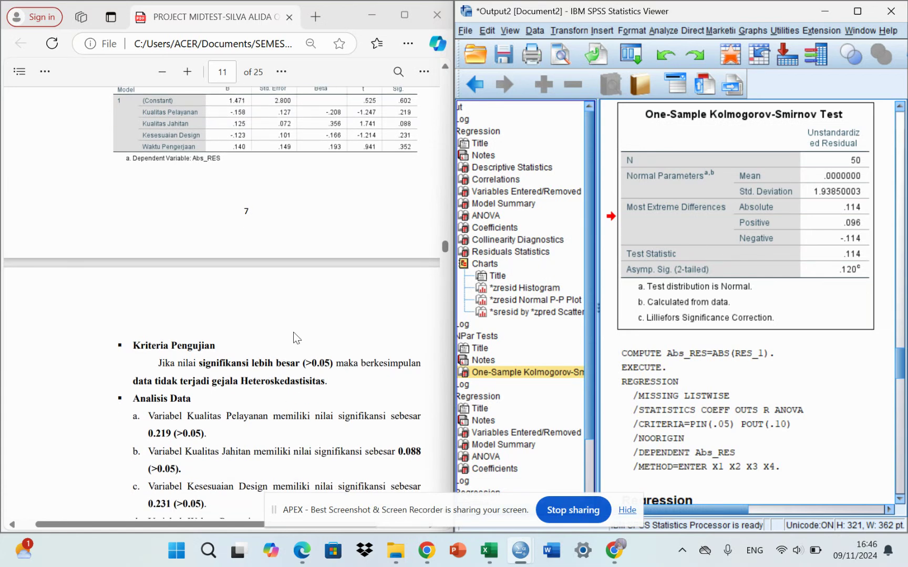
{"action": "scroll", "coordinate": [293, 334], "scroll_direction": "up", "scroll_amount": 3}
{"action": "scroll", "coordinate": [293, 333], "scroll_direction": "down", "scroll_amount": 1}
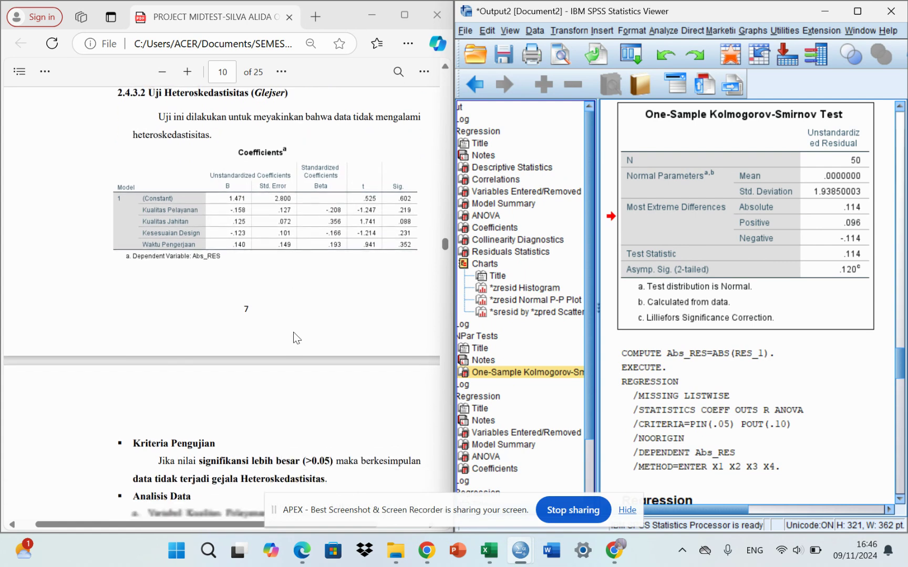
{"action": "scroll", "coordinate": [293, 333], "scroll_direction": "down", "scroll_amount": 1}
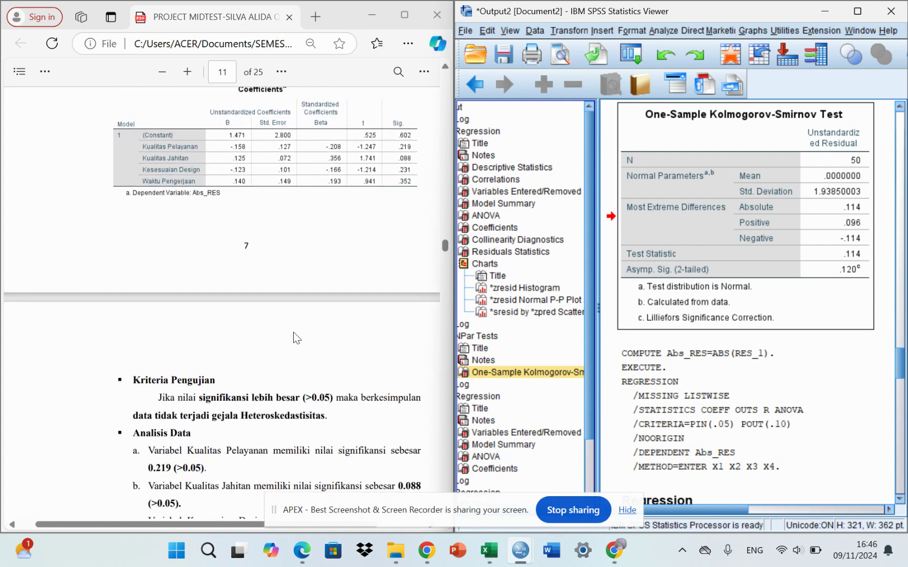
{"action": "scroll", "coordinate": [293, 332], "scroll_direction": "down", "scroll_amount": 1}
{"action": "scroll", "coordinate": [331, 232], "scroll_direction": "up", "scroll_amount": 1}
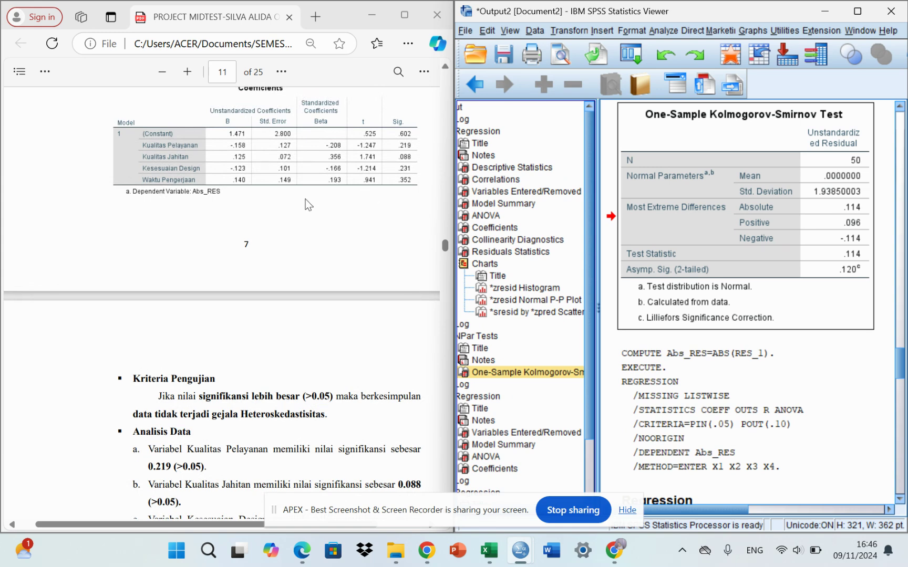
{"action": "scroll", "coordinate": [284, 319], "scroll_direction": "down", "scroll_amount": 1}
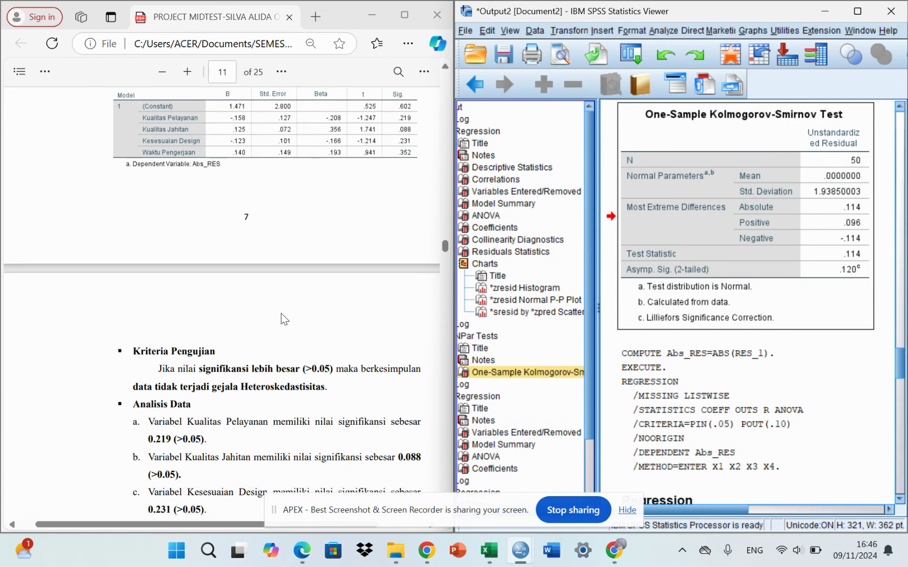
{"action": "scroll", "coordinate": [284, 319], "scroll_direction": "up", "scroll_amount": 4}
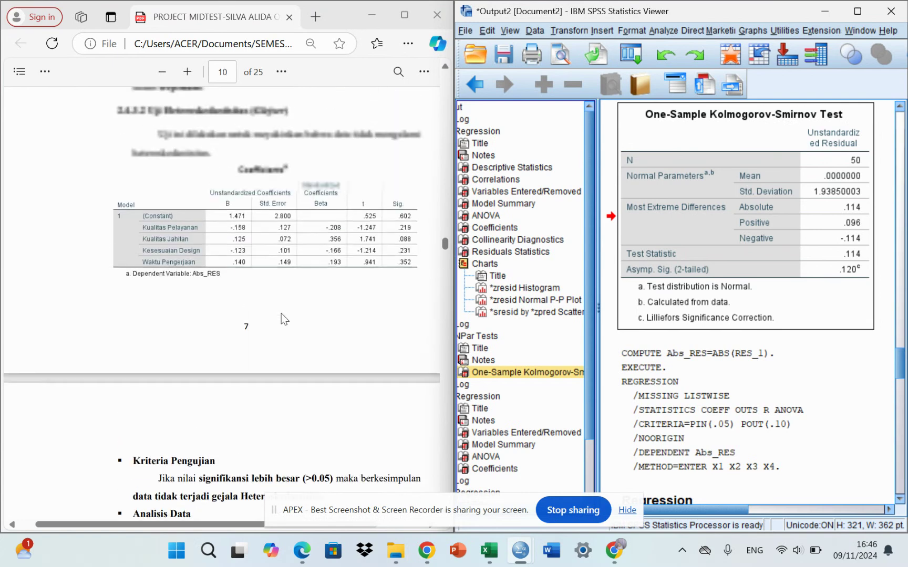
{"action": "scroll", "coordinate": [284, 319], "scroll_direction": "down", "scroll_amount": 4}
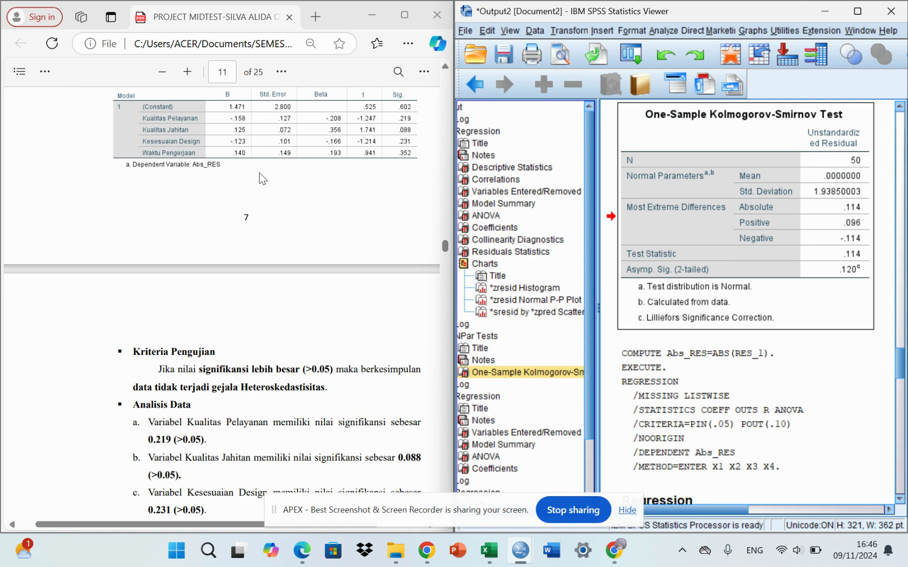
{"action": "scroll", "coordinate": [261, 177], "scroll_direction": "up", "scroll_amount": 4}
{"action": "scroll", "coordinate": [261, 177], "scroll_direction": "up", "scroll_amount": 3}
{"action": "scroll", "coordinate": [369, 197], "scroll_direction": "down", "scroll_amount": 5}
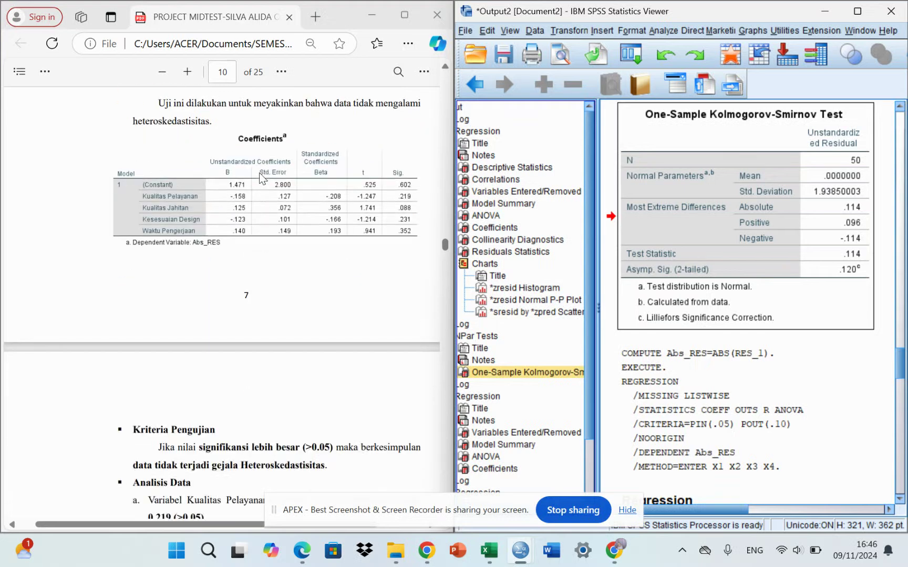
{"action": "scroll", "coordinate": [289, 292], "scroll_direction": "down", "scroll_amount": 5}
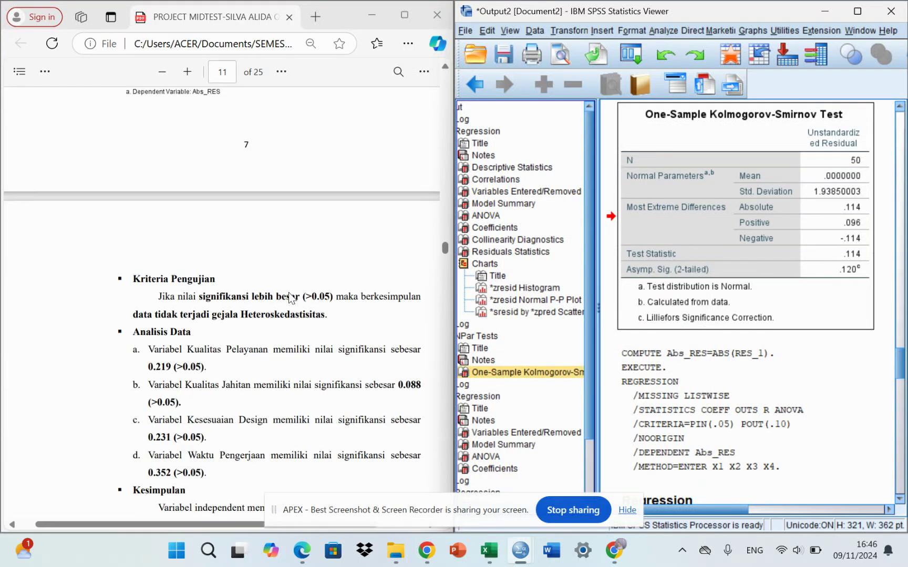
- Check each variable's significance in the Glejser Analisis Data and Kesimpulan against the report's Coefficients table
{"action": "scroll", "coordinate": [290, 298], "scroll_direction": "down", "scroll_amount": 2}
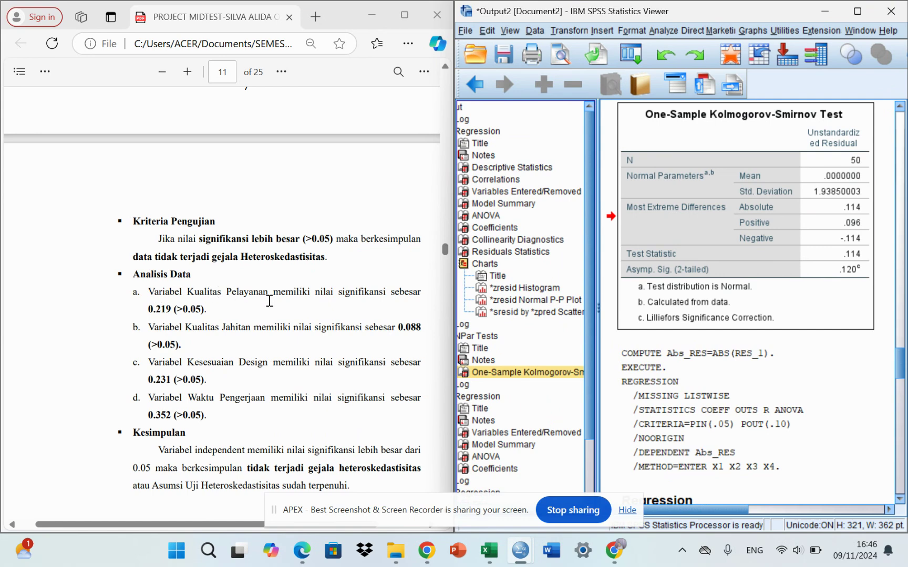
{"action": "scroll", "coordinate": [320, 295], "scroll_direction": "up", "scroll_amount": 6}
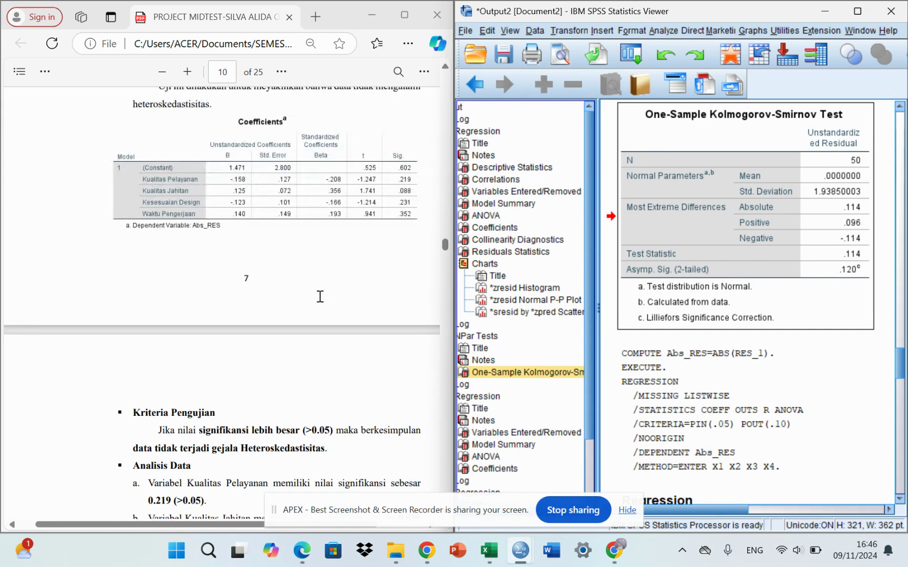
{"action": "scroll", "coordinate": [320, 297], "scroll_direction": "down", "scroll_amount": 4}
{"action": "scroll", "coordinate": [320, 297], "scroll_direction": "up", "scroll_amount": 4}
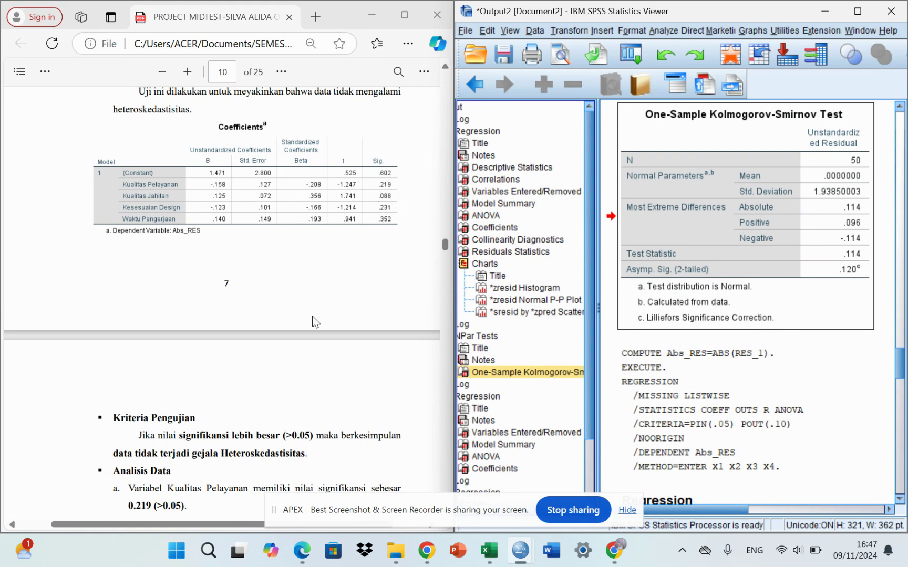
{"action": "scroll", "coordinate": [313, 322], "scroll_direction": "down", "scroll_amount": 8}
{"action": "scroll", "coordinate": [314, 322], "scroll_direction": "down", "scroll_amount": 2}
{"action": "scroll", "coordinate": [314, 321], "scroll_direction": "up", "scroll_amount": 2}
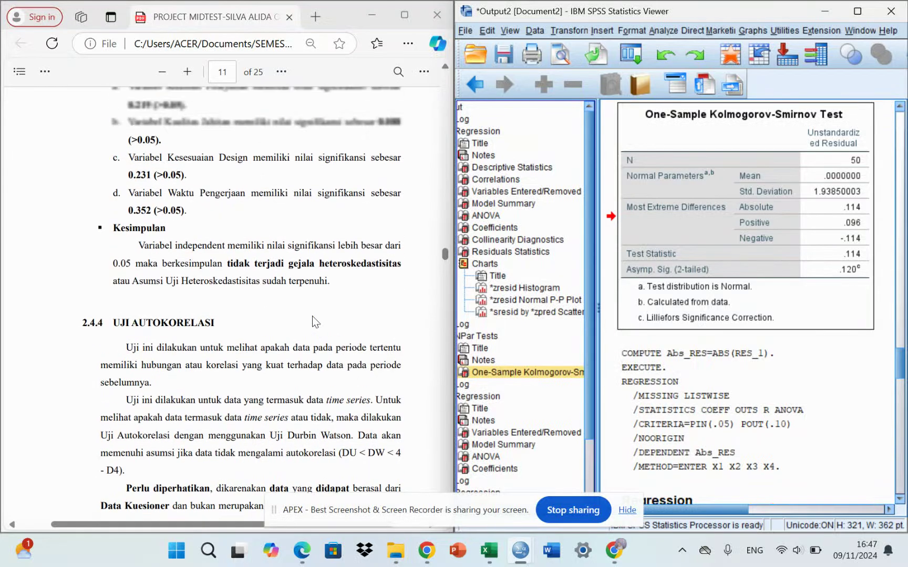
{"action": "scroll", "coordinate": [314, 322], "scroll_direction": "up", "scroll_amount": 7}
{"action": "scroll", "coordinate": [314, 322], "scroll_direction": "down", "scroll_amount": 4}
{"action": "scroll", "coordinate": [313, 322], "scroll_direction": "down", "scroll_amount": 5}
{"action": "scroll", "coordinate": [314, 321], "scroll_direction": "up", "scroll_amount": 2}
{"action": "scroll", "coordinate": [314, 322], "scroll_direction": "up", "scroll_amount": 6}
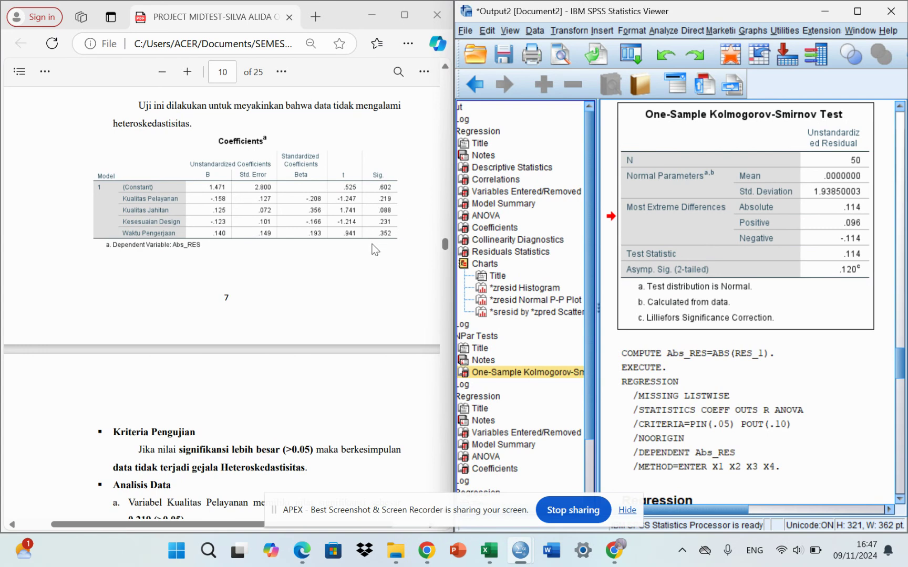
{"action": "scroll", "coordinate": [317, 355], "scroll_direction": "down", "scroll_amount": 5}
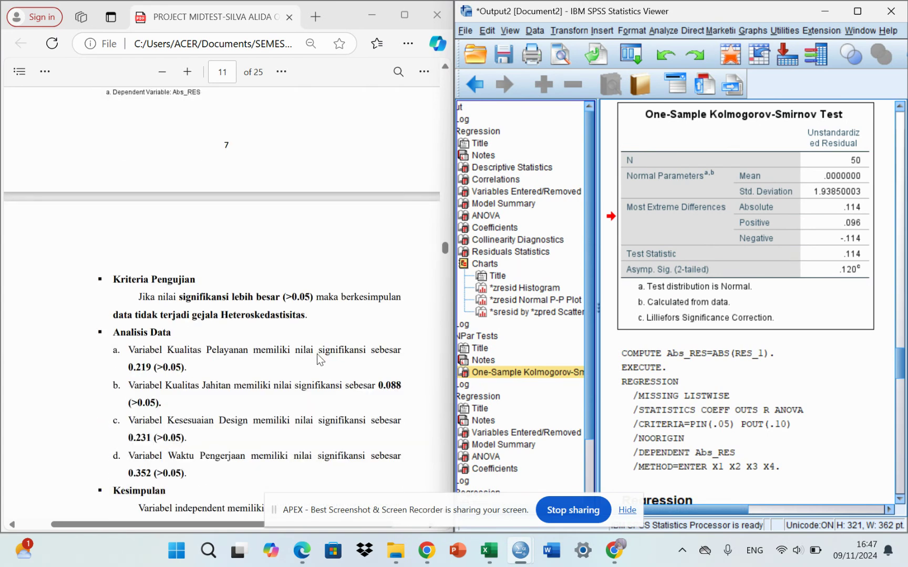
{"action": "scroll", "coordinate": [317, 360], "scroll_direction": "down", "scroll_amount": 2}
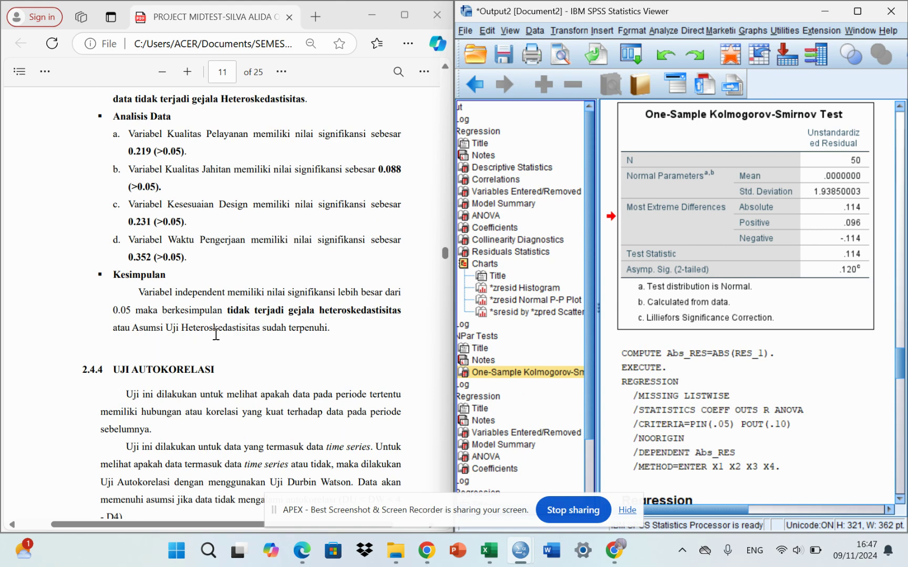
- Read report section 2.4.4 Uji Autokorelasi on the Durbin Watson test and its relevance to questionnaire data
{"action": "scroll", "coordinate": [265, 364], "scroll_direction": "down", "scroll_amount": 5}
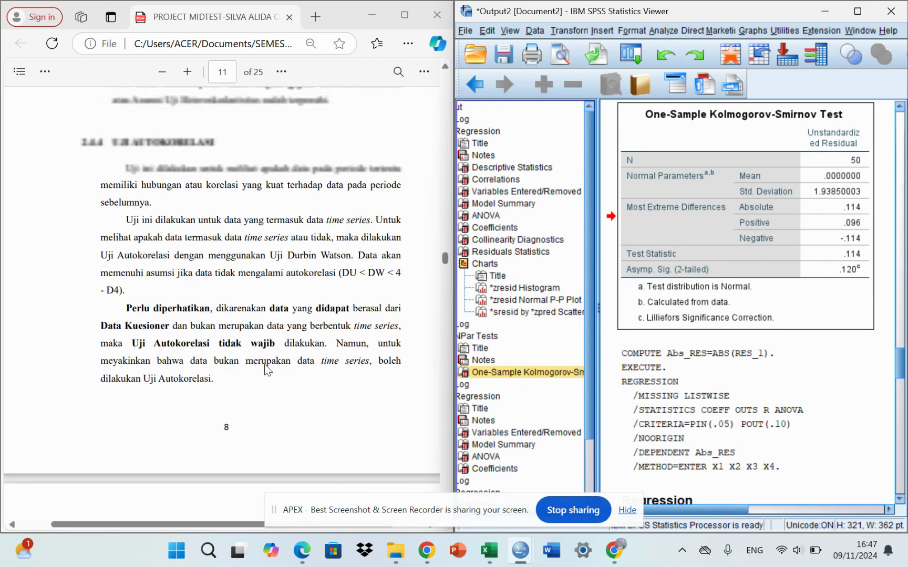
{"action": "scroll", "coordinate": [265, 364], "scroll_direction": "up", "scroll_amount": 1}
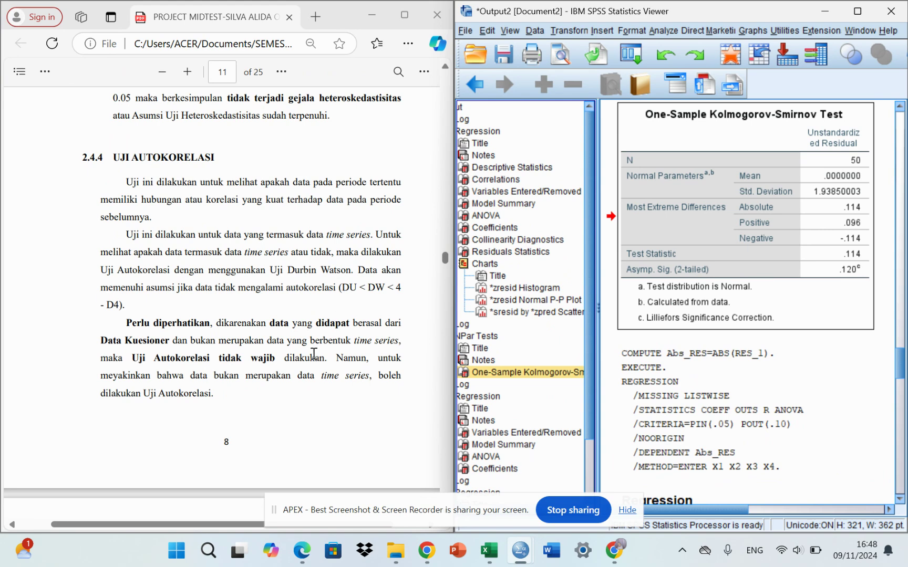
{"action": "scroll", "coordinate": [314, 353], "scroll_direction": "down", "scroll_amount": 1}
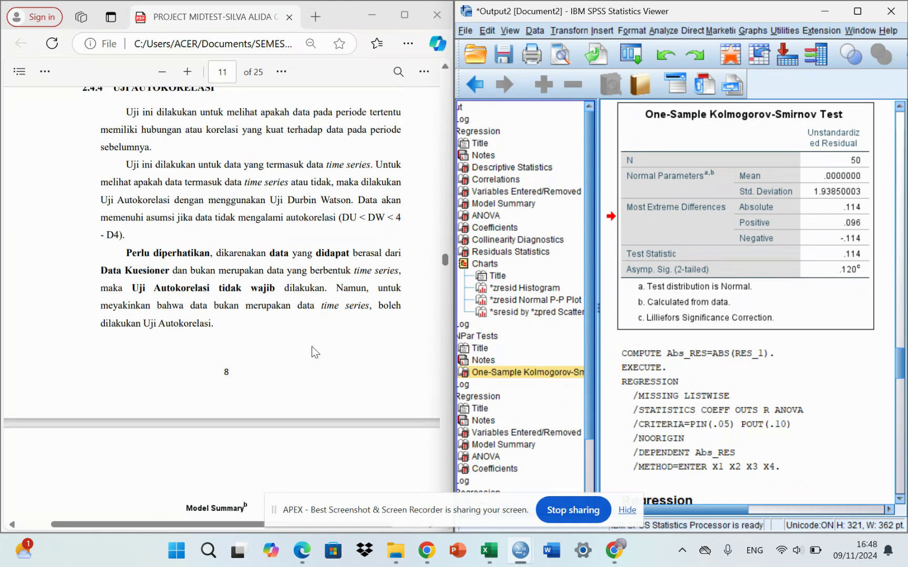
{"action": "scroll", "coordinate": [313, 268], "scroll_direction": "up", "scroll_amount": 1}
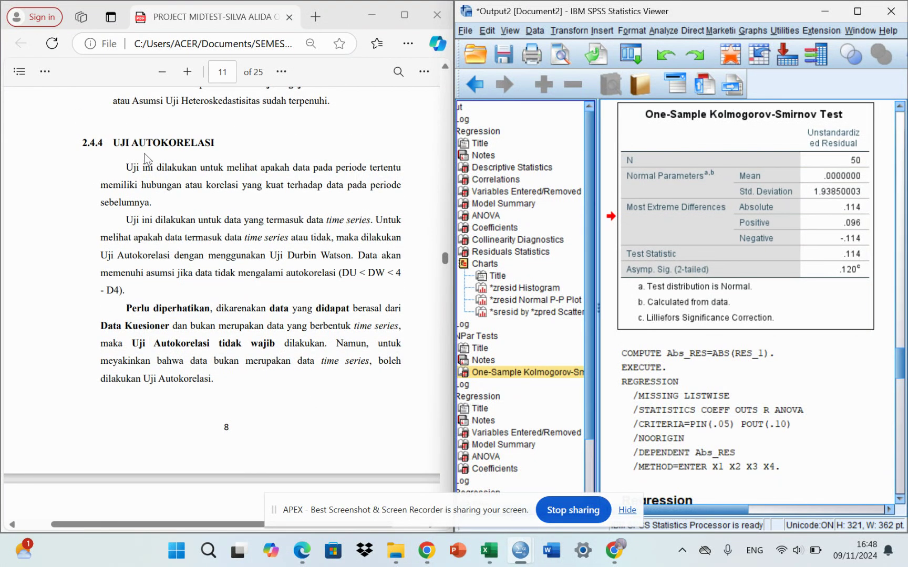
{"action": "scroll", "coordinate": [239, 240], "scroll_direction": "down", "scroll_amount": 3}
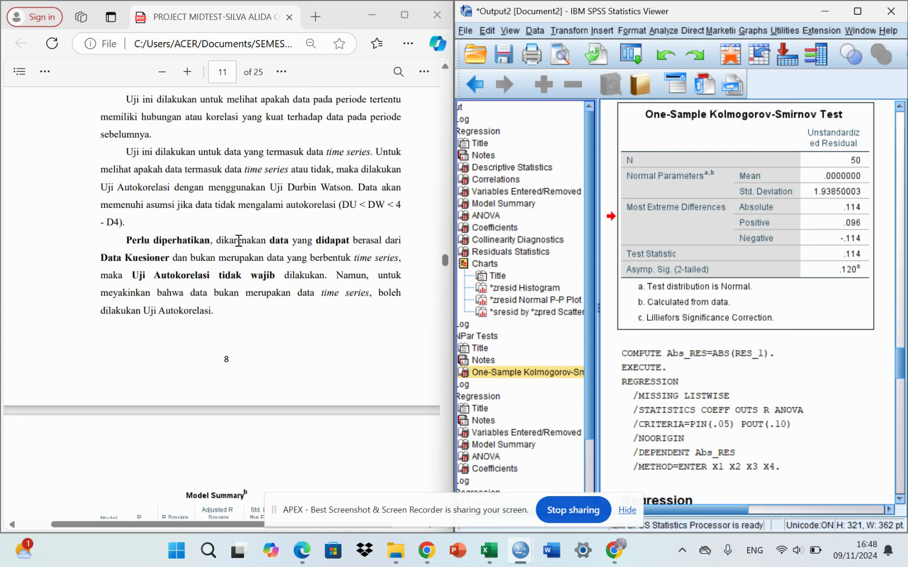
- Examine the report's Model Summary with the Durbin-Watson value and the Durbin-Watson table for α = 5%
{"action": "scroll", "coordinate": [239, 240], "scroll_direction": "down", "scroll_amount": 4}
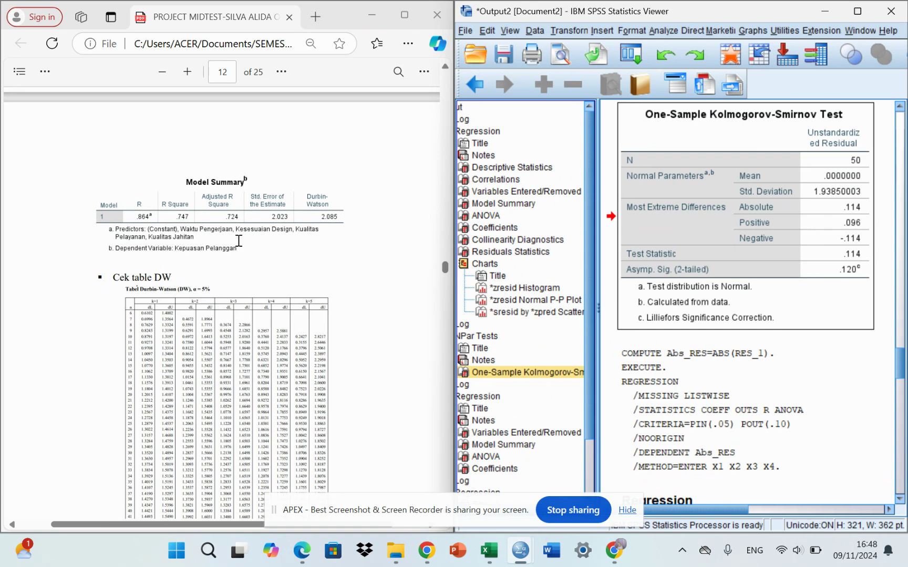
{"action": "scroll", "coordinate": [299, 283], "scroll_direction": "down", "scroll_amount": 1}
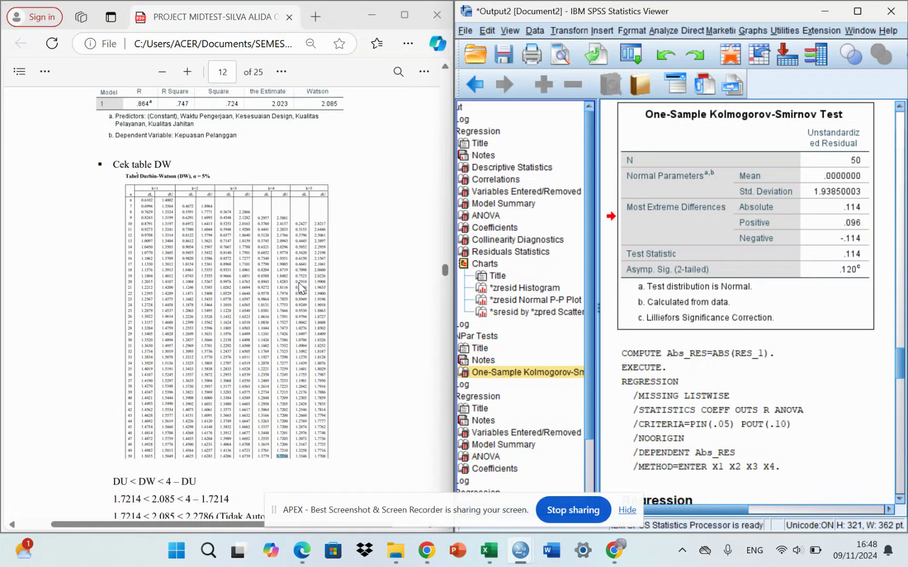
{"action": "scroll", "coordinate": [299, 283], "scroll_direction": "up", "scroll_amount": 1}
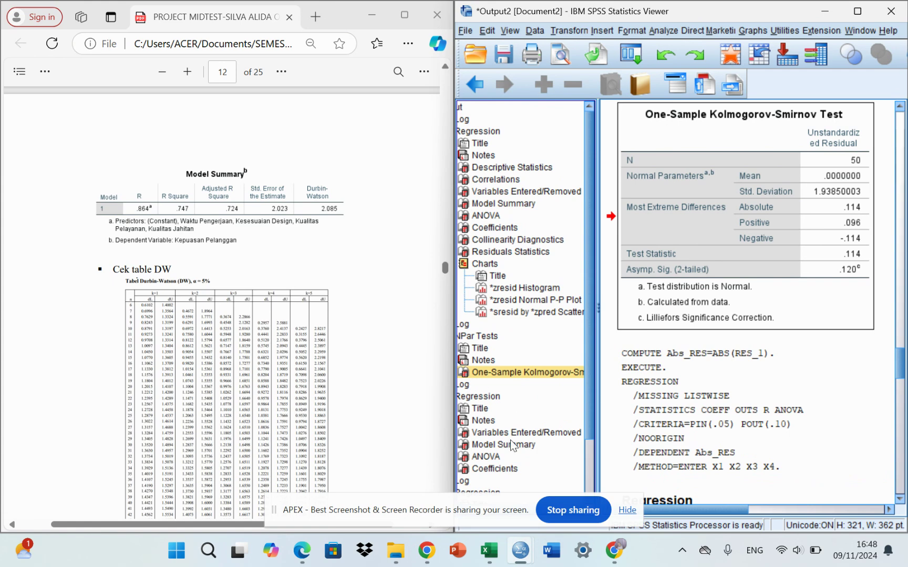
{"action": "scroll", "coordinate": [510, 440], "scroll_direction": "down", "scroll_amount": 2}
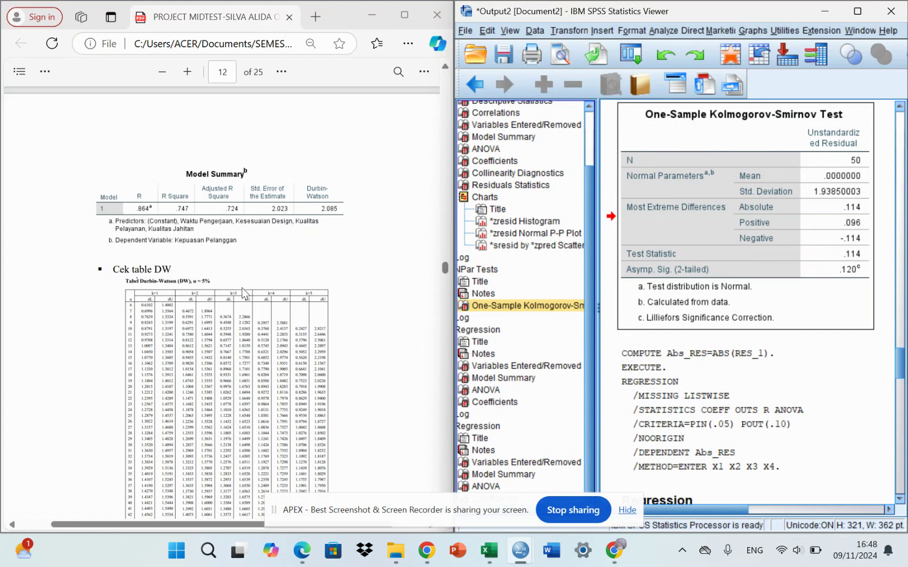
- Check the DU < DW < 4 – DU comparison, briefly selecting its "Tidak Autokorelasi" line, against the autocorrelation Kesimpulan
{"action": "scroll", "coordinate": [245, 289], "scroll_direction": "down", "scroll_amount": 2}
{"action": "scroll", "coordinate": [242, 294], "scroll_direction": "down", "scroll_amount": 4}
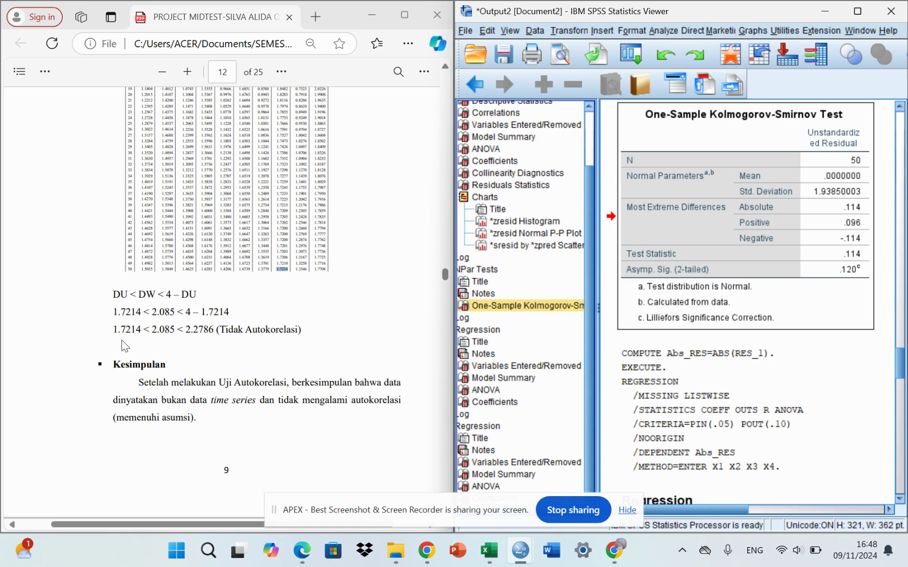
{"action": "left_click_drag", "start_coordinate": [112, 329], "coordinate": [317, 335]}
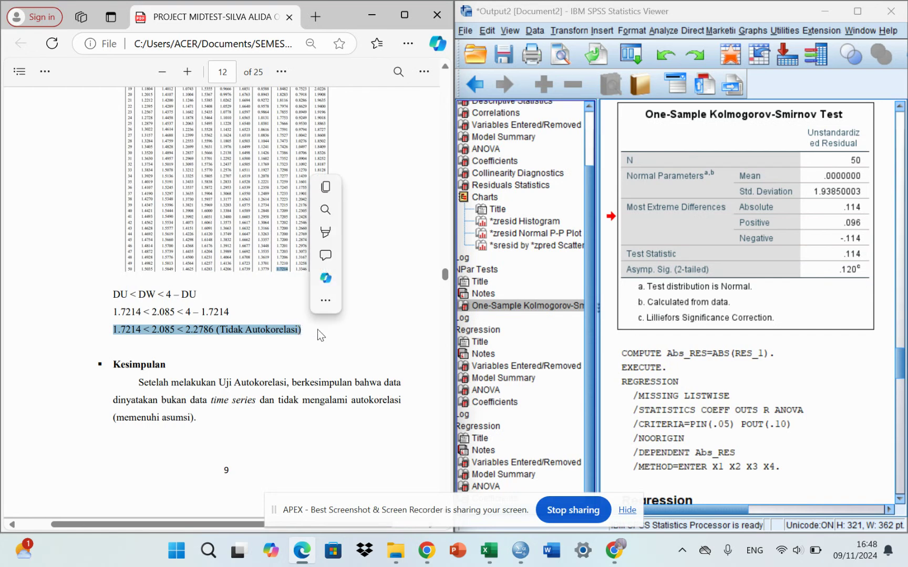
{"action": "left_click", "coordinate": [317, 329]}
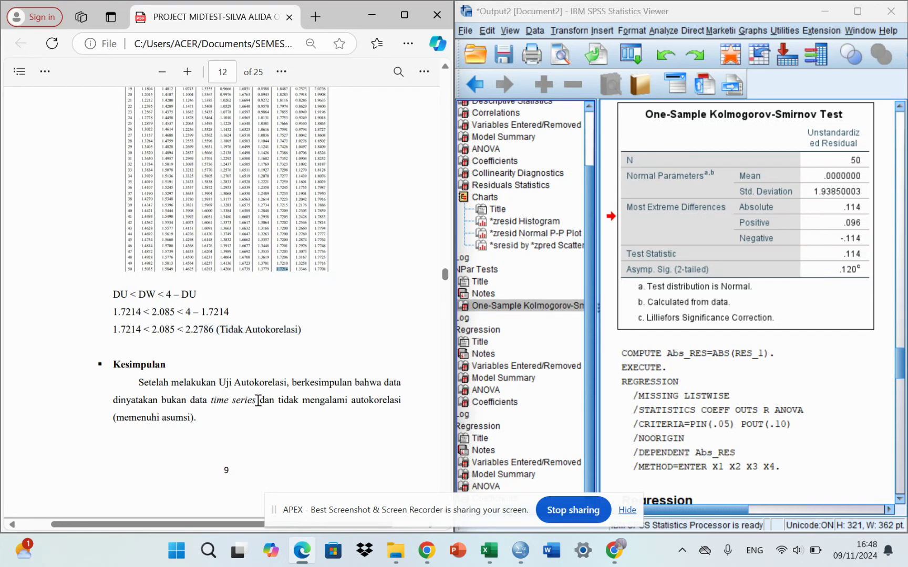
- Read the introduction of report section 2.5 on the purpose of Regresi Berganda and its prerequisite tests
{"action": "scroll", "coordinate": [232, 425], "scroll_direction": "down", "scroll_amount": 3}
{"action": "scroll", "coordinate": [232, 424], "scroll_direction": "down", "scroll_amount": 2}
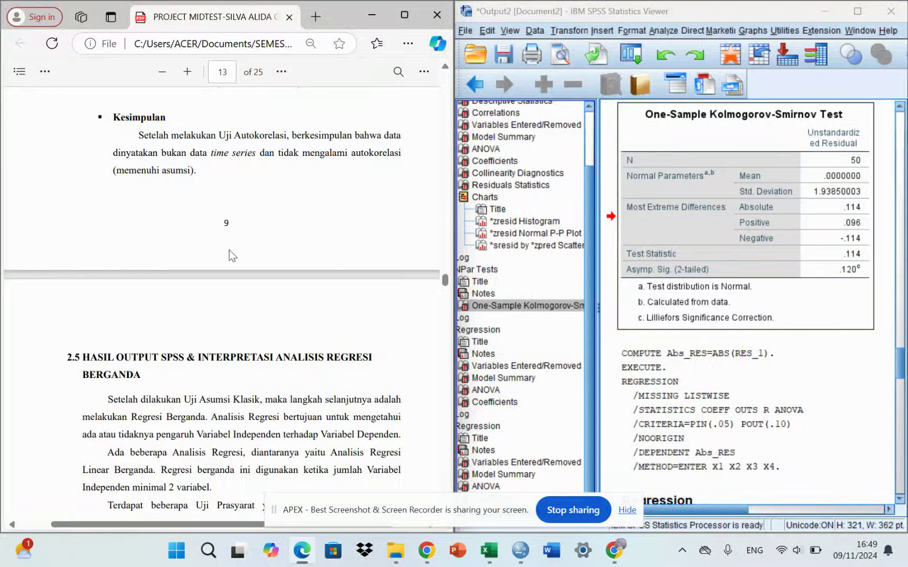
{"action": "scroll", "coordinate": [229, 250], "scroll_direction": "down", "scroll_amount": 5}
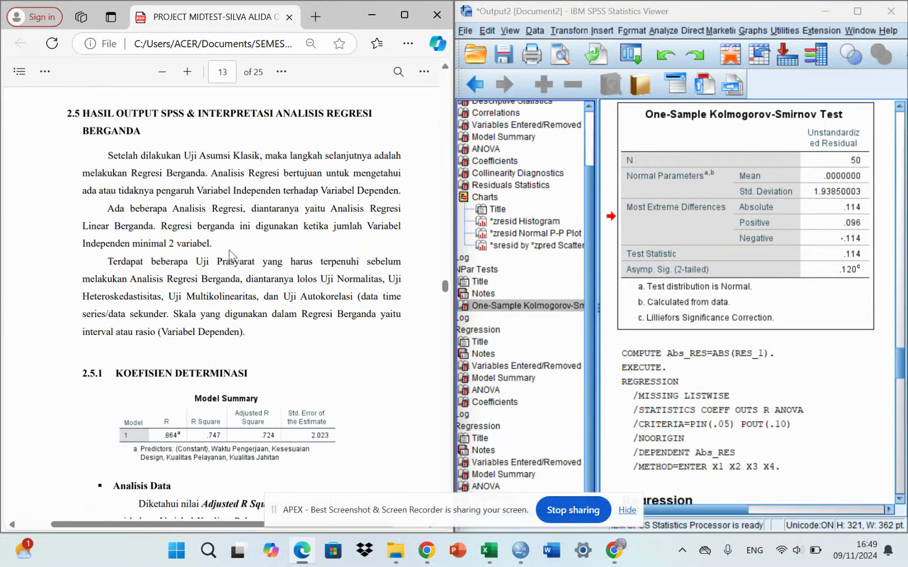
{"action": "scroll", "coordinate": [183, 214], "scroll_direction": "up", "scroll_amount": 1}
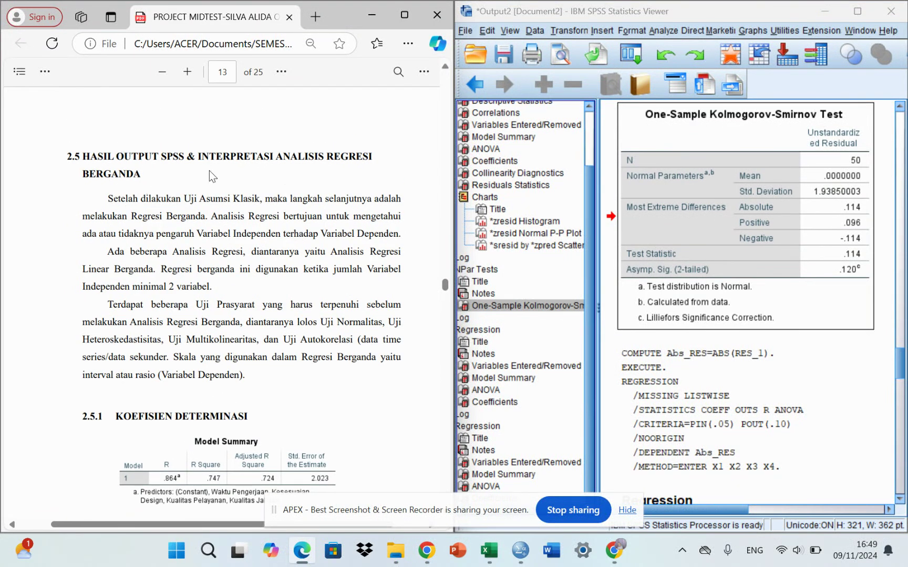
{"action": "scroll", "coordinate": [314, 168], "scroll_direction": "up", "scroll_amount": 5}
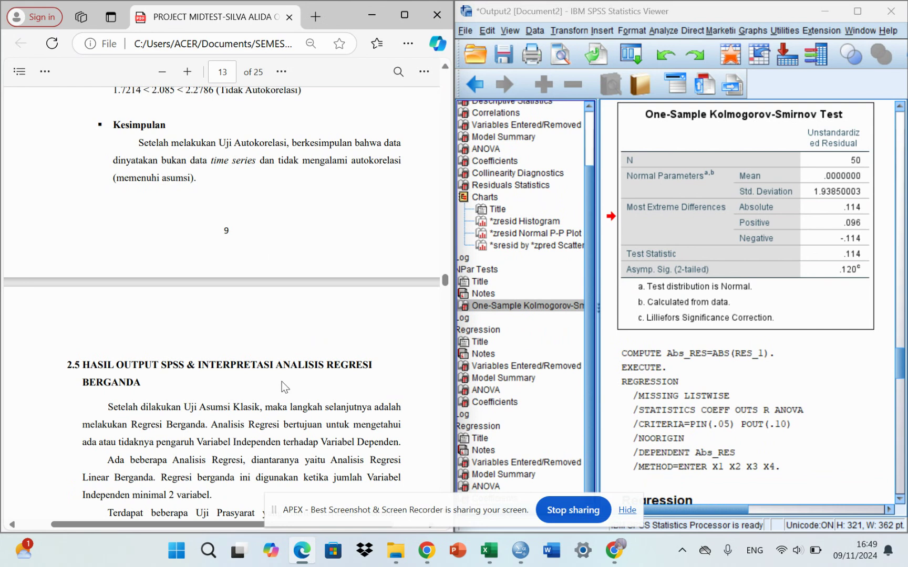
{"action": "scroll", "coordinate": [326, 398], "scroll_direction": "down", "scroll_amount": 3}
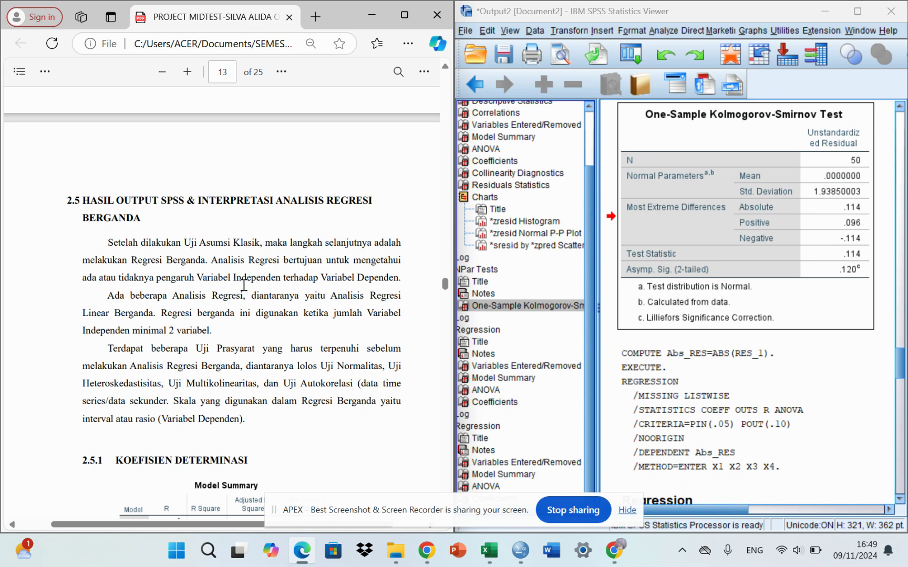
{"action": "scroll", "coordinate": [337, 333], "scroll_direction": "down", "scroll_amount": 2}
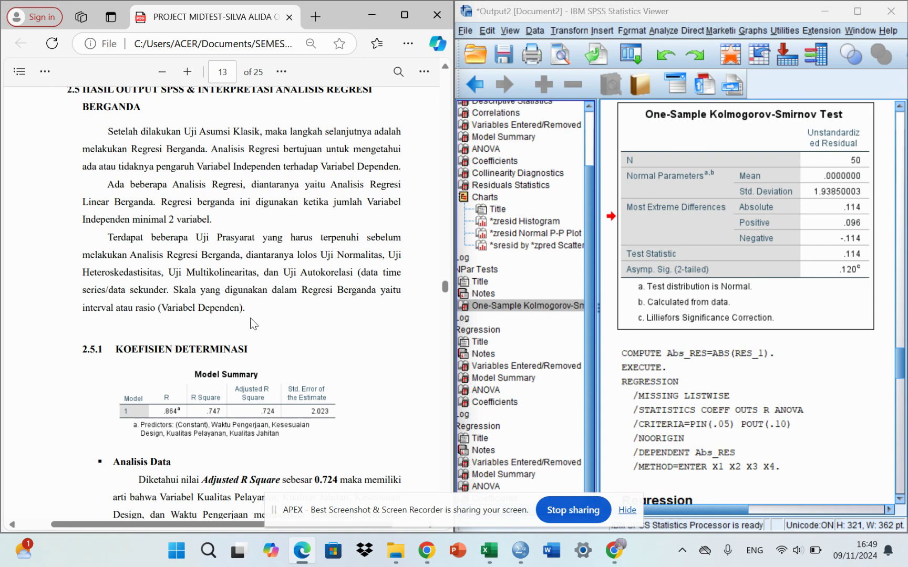
{"action": "scroll", "coordinate": [250, 319], "scroll_direction": "down", "scroll_amount": 1}
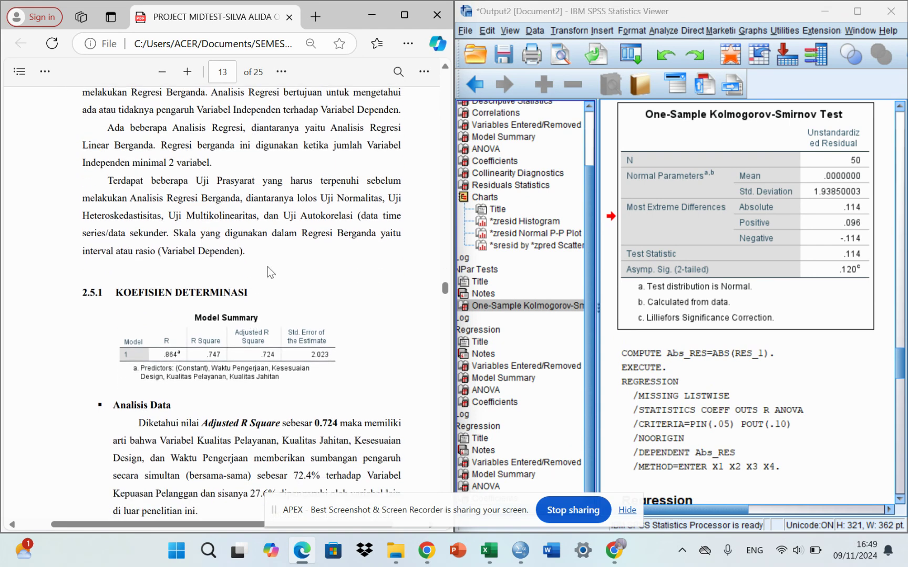
{"action": "scroll", "coordinate": [268, 270], "scroll_direction": "down", "scroll_amount": 1}
{"action": "scroll", "coordinate": [269, 271], "scroll_direction": "up", "scroll_amount": 1}
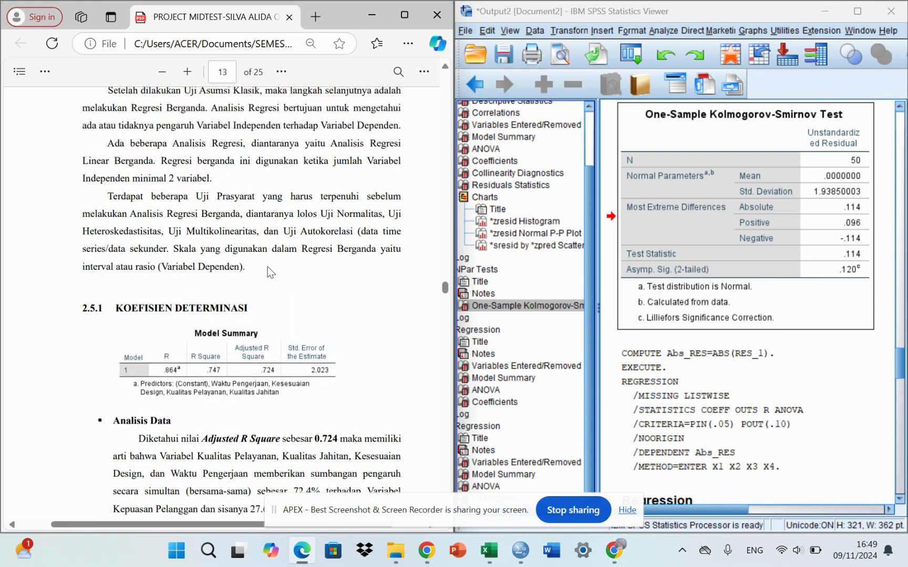
{"action": "scroll", "coordinate": [269, 272], "scroll_direction": "up", "scroll_amount": 1}
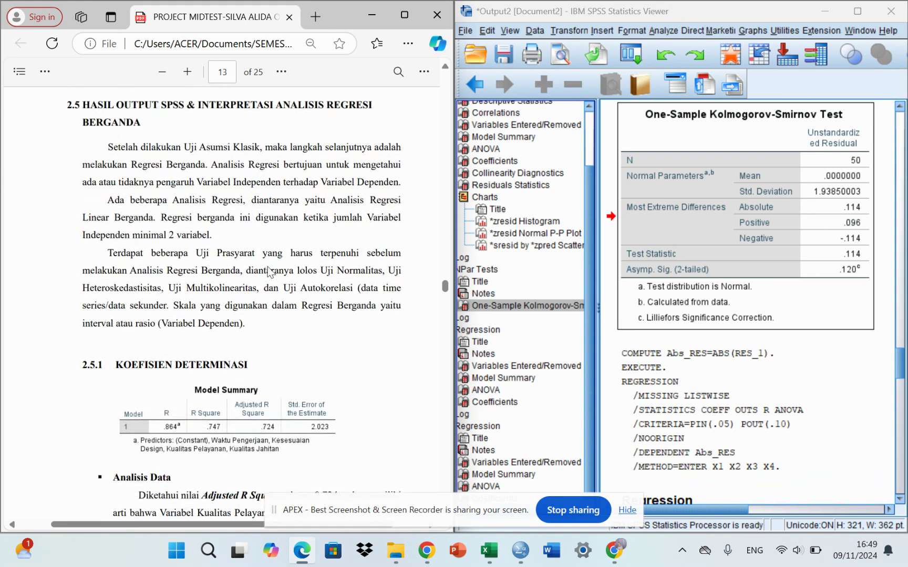
{"action": "scroll", "coordinate": [269, 272], "scroll_direction": "down", "scroll_amount": 2}
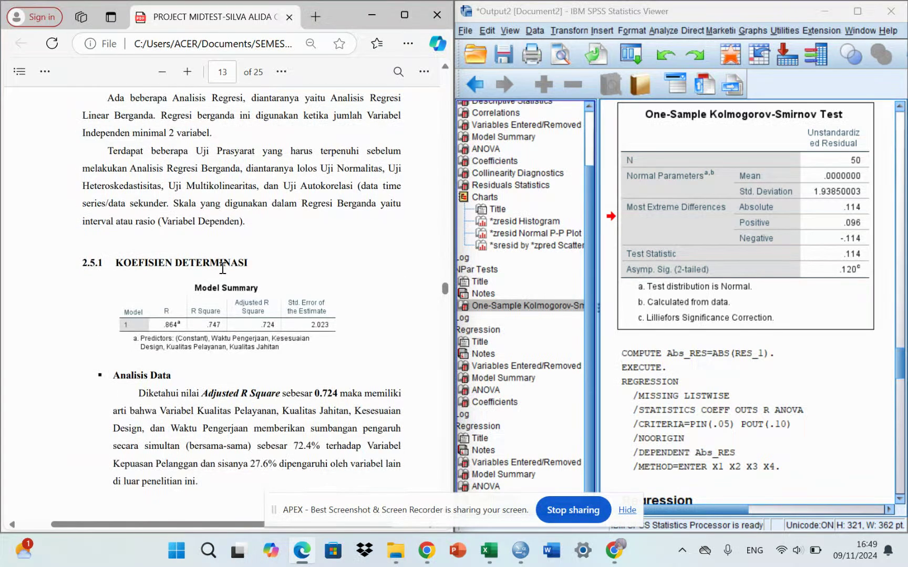
- Skim ahead through report sections 2.5.2 Uji F (Simultan) and 2.5.3 Uji Hipotesis (Uji T), and return to section 2.5.1
{"action": "scroll", "coordinate": [245, 263], "scroll_direction": "down", "scroll_amount": 10}
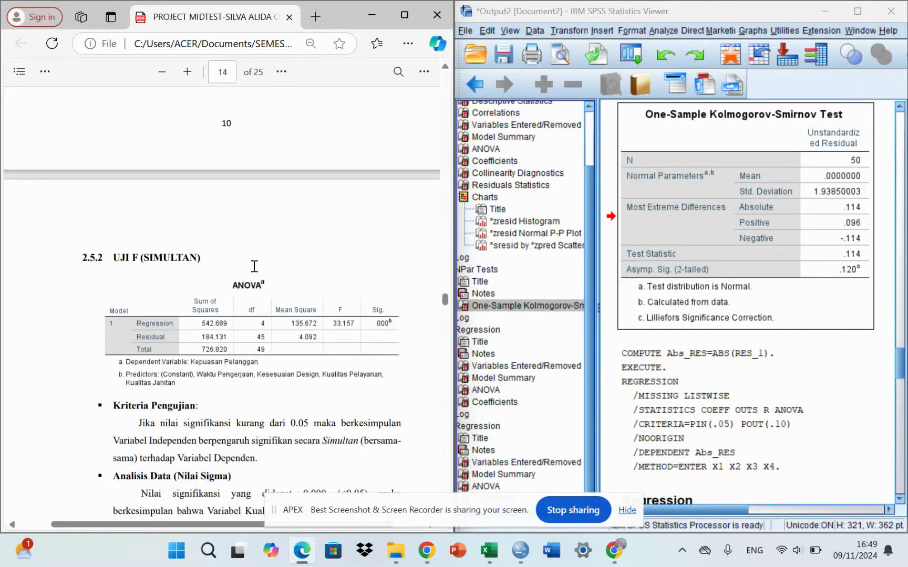
{"action": "scroll", "coordinate": [254, 267], "scroll_direction": "down", "scroll_amount": 15}
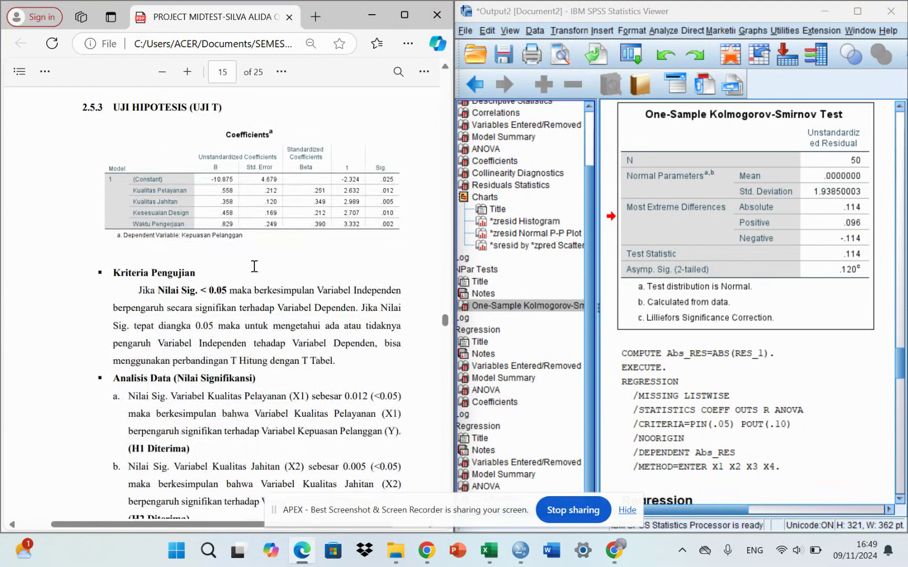
{"action": "scroll", "coordinate": [254, 267], "scroll_direction": "up", "scroll_amount": 10}
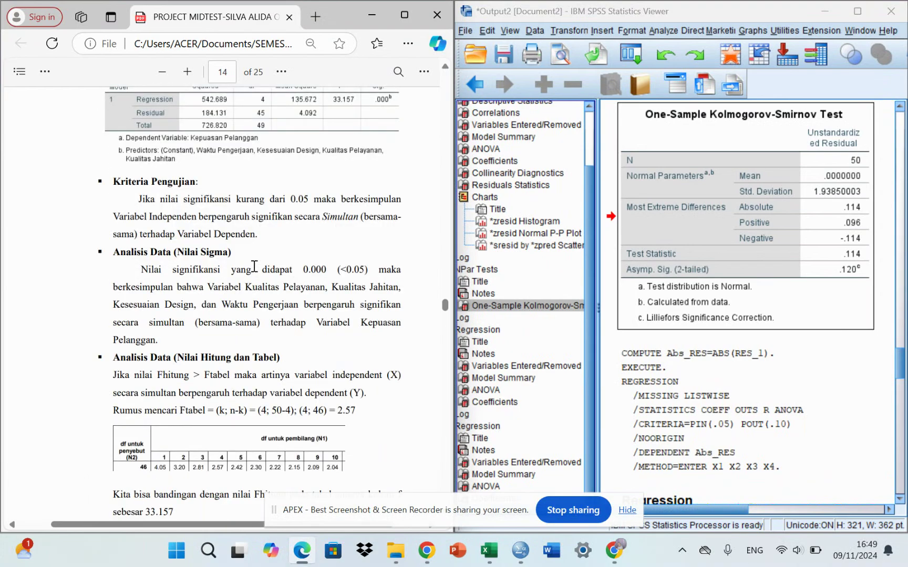
{"action": "scroll", "coordinate": [254, 266], "scroll_direction": "up", "scroll_amount": 10}
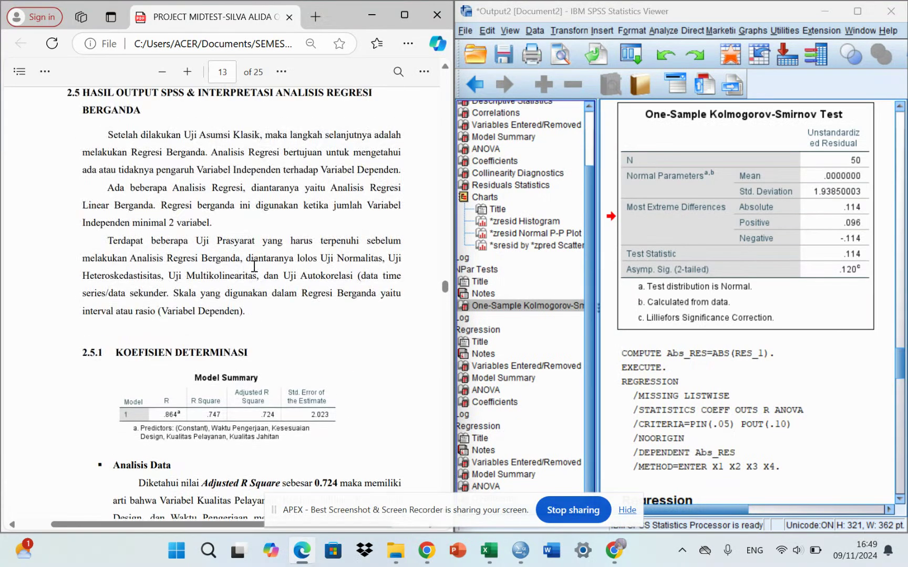
- Compare the Adjusted R Square in the Model Summary of section 2.5.1 Koefisien Determinasi with its Analisis Data interpretation
{"action": "scroll", "coordinate": [254, 267], "scroll_direction": "down", "scroll_amount": 3}
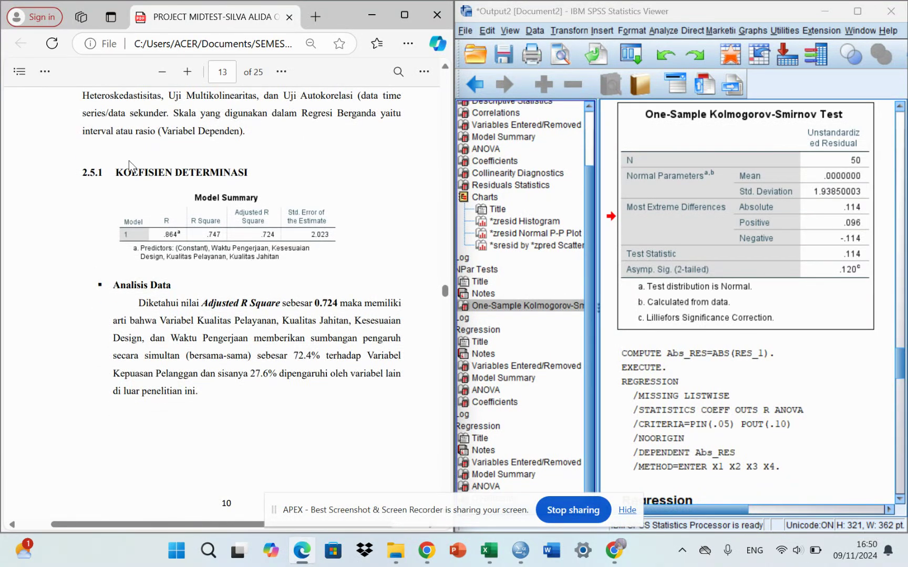
{"action": "scroll", "coordinate": [245, 180], "scroll_direction": "up", "scroll_amount": 1}
{"action": "scroll", "coordinate": [184, 216], "scroll_direction": "down", "scroll_amount": 2}
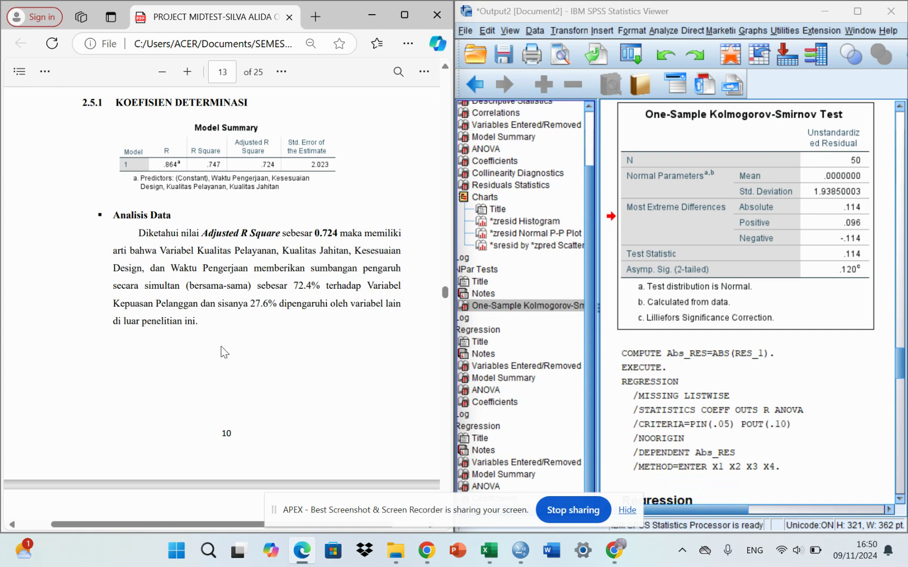
- Compare the ANOVA significance in section 2.5.2 Uji F (Simultan) with the 0.05 criterion and the Nilai Sigma analysis
{"action": "scroll", "coordinate": [224, 352], "scroll_direction": "down", "scroll_amount": 6}
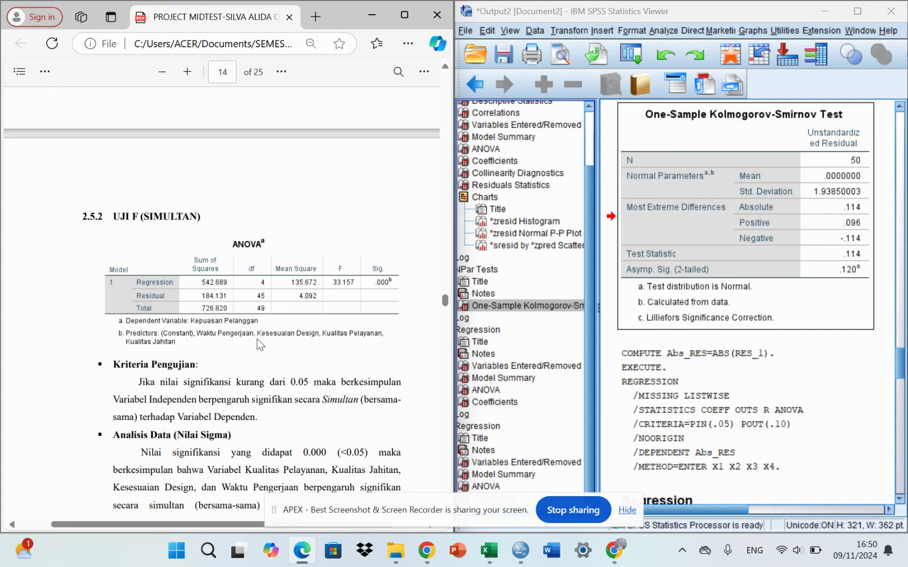
{"action": "scroll", "coordinate": [257, 339], "scroll_direction": "down", "scroll_amount": 2}
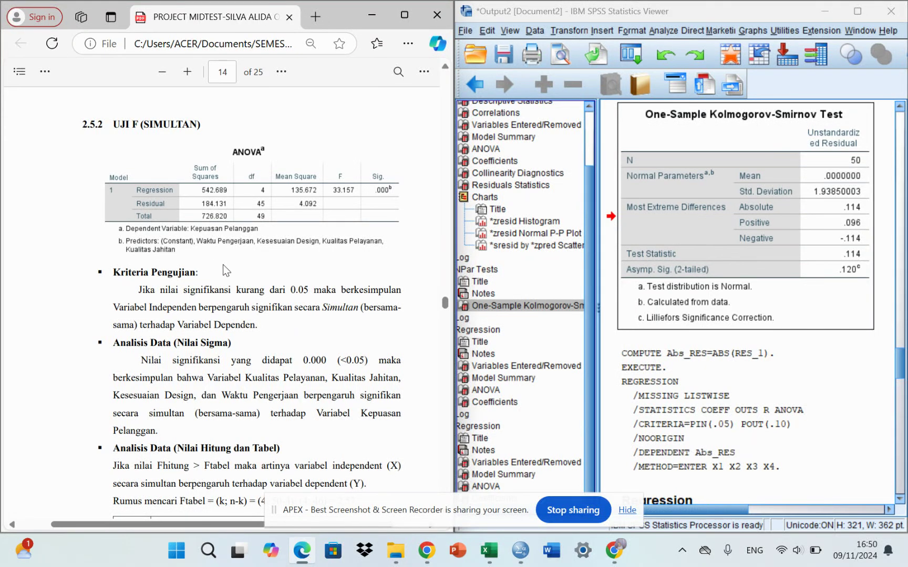
{"action": "scroll", "coordinate": [225, 270], "scroll_direction": "down", "scroll_amount": 2}
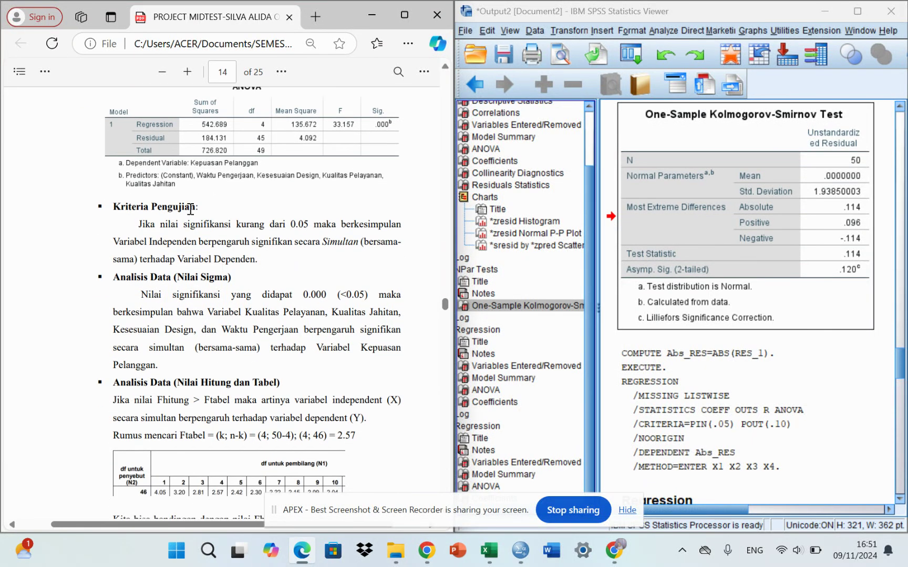
{"action": "scroll", "coordinate": [190, 210], "scroll_direction": "up", "scroll_amount": 3}
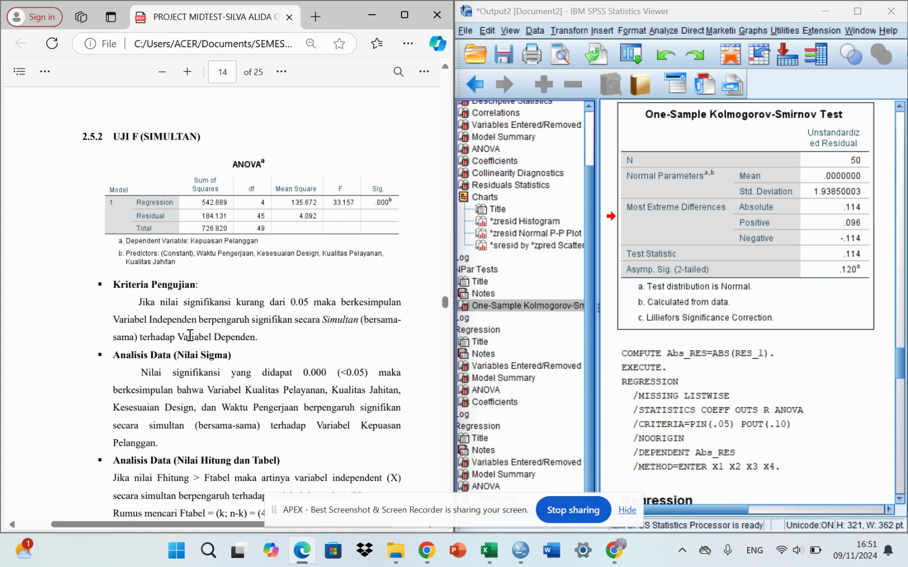
{"action": "scroll", "coordinate": [260, 324], "scroll_direction": "down", "scroll_amount": 3}
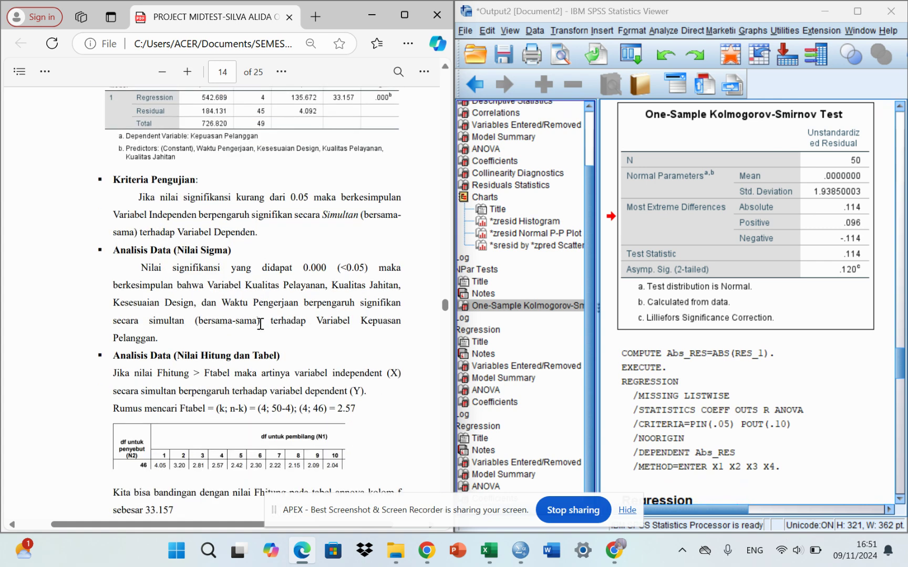
{"action": "scroll", "coordinate": [260, 324], "scroll_direction": "up", "scroll_amount": 3}
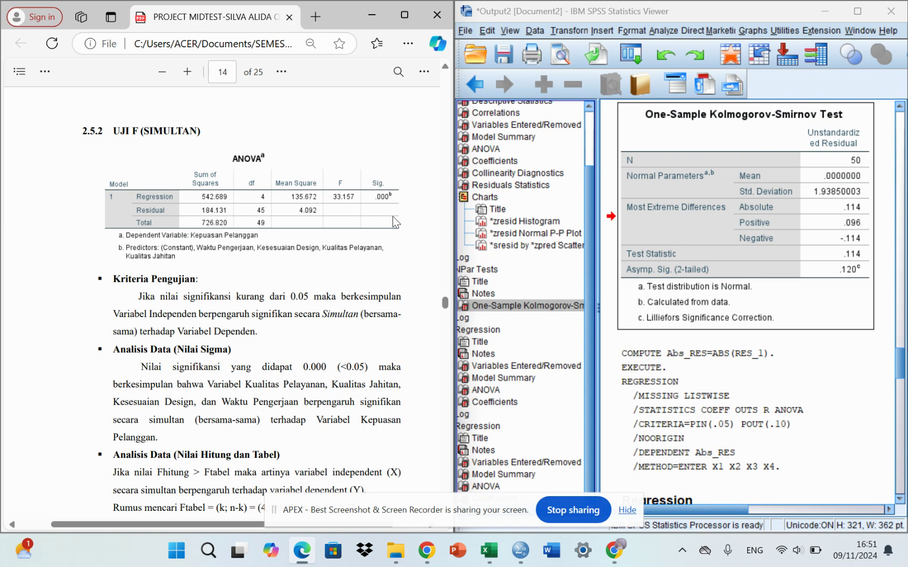
- Read the Nilai Hitung dan Tabel analysis, examining the Ftabel formula (k; n-k), the F table excerpt and the Uji F conclusion
{"action": "scroll", "coordinate": [377, 259], "scroll_direction": "down", "scroll_amount": 1}
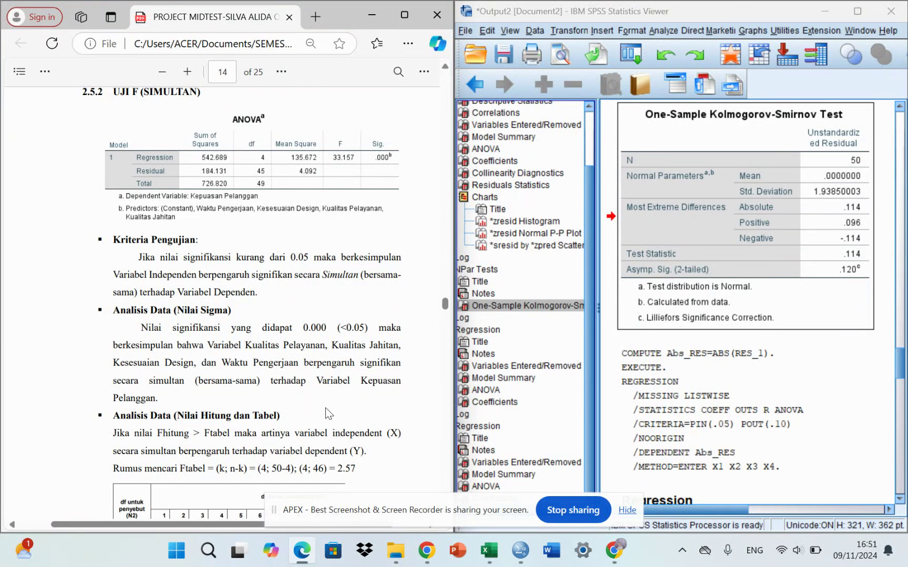
{"action": "scroll", "coordinate": [326, 412], "scroll_direction": "down", "scroll_amount": 1}
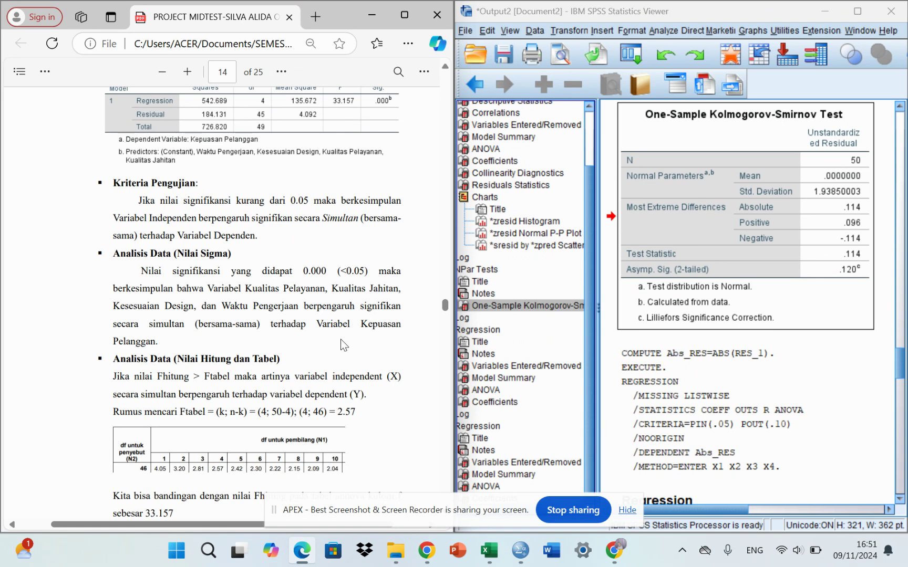
{"action": "scroll", "coordinate": [342, 346], "scroll_direction": "up", "scroll_amount": 1}
{"action": "scroll", "coordinate": [342, 345], "scroll_direction": "down", "scroll_amount": 1}
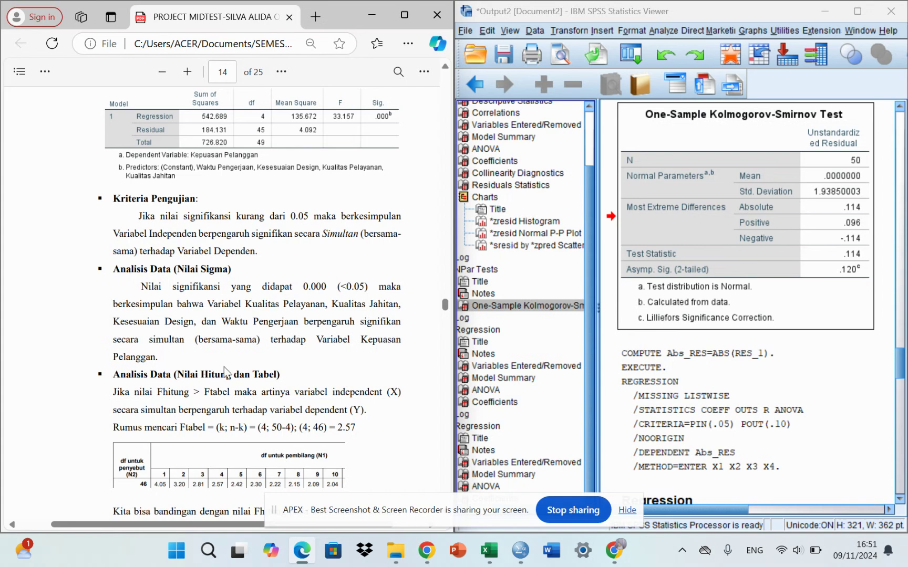
{"action": "scroll", "coordinate": [225, 371], "scroll_direction": "down", "scroll_amount": 1}
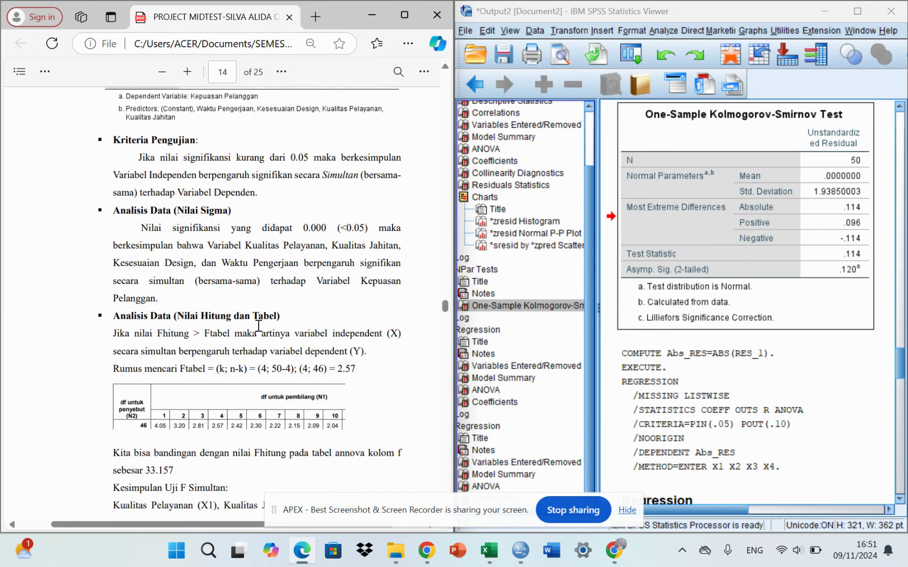
{"action": "scroll", "coordinate": [205, 344], "scroll_direction": "down", "scroll_amount": 2}
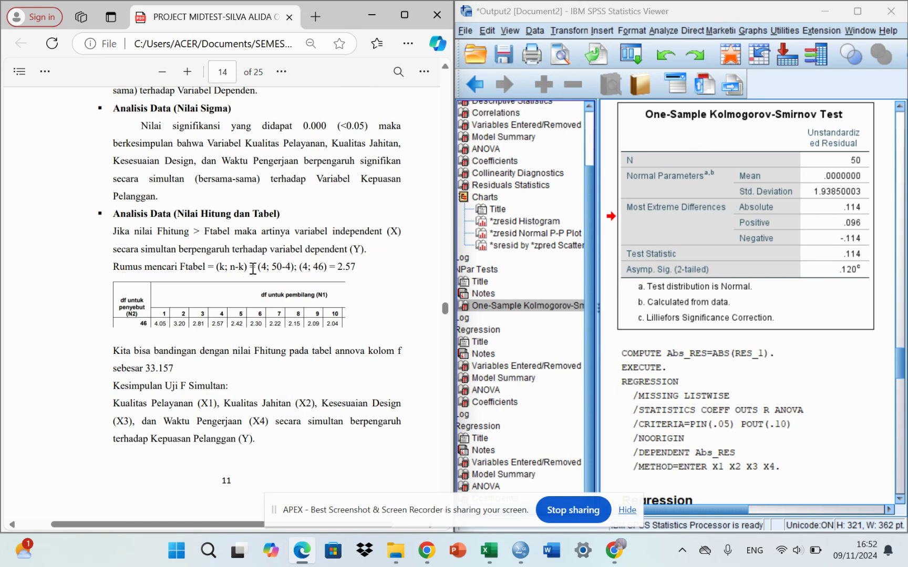
{"action": "scroll", "coordinate": [313, 251], "scroll_direction": "up", "scroll_amount": 1}
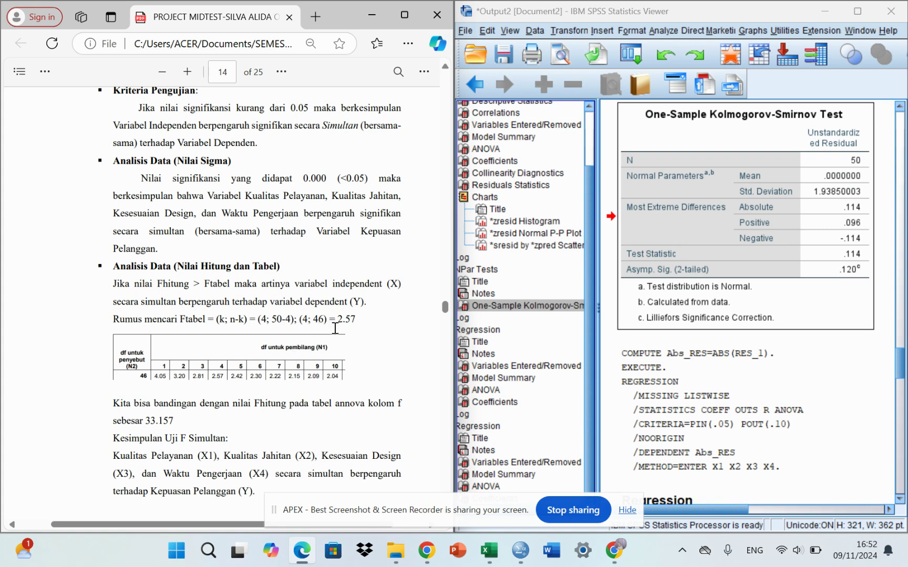
- Compare the F value in the ANOVA table of section 2.5.2 with Ftabel and read the Kesimpulan Uji F Simultan
{"action": "scroll", "coordinate": [336, 330], "scroll_direction": "down", "scroll_amount": 2}
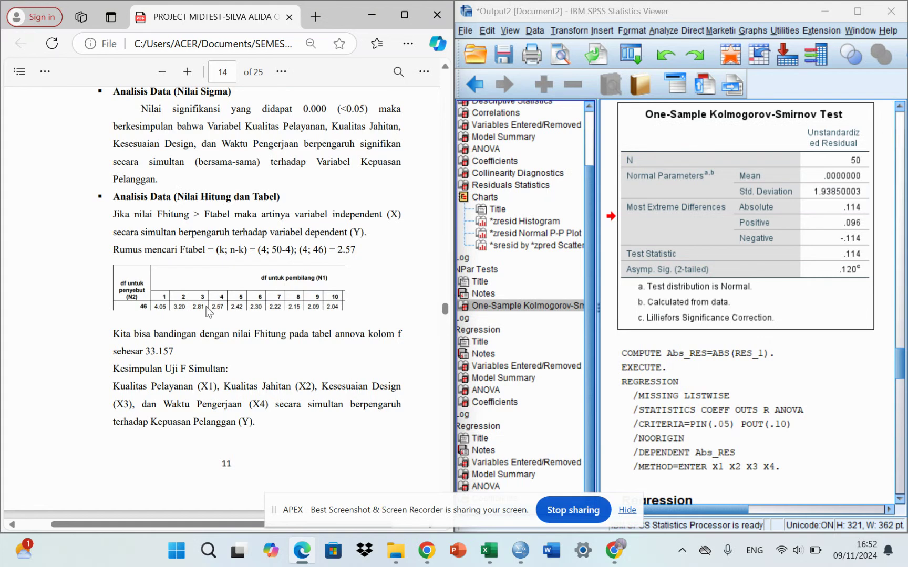
{"action": "scroll", "coordinate": [259, 321], "scroll_direction": "down", "scroll_amount": 1}
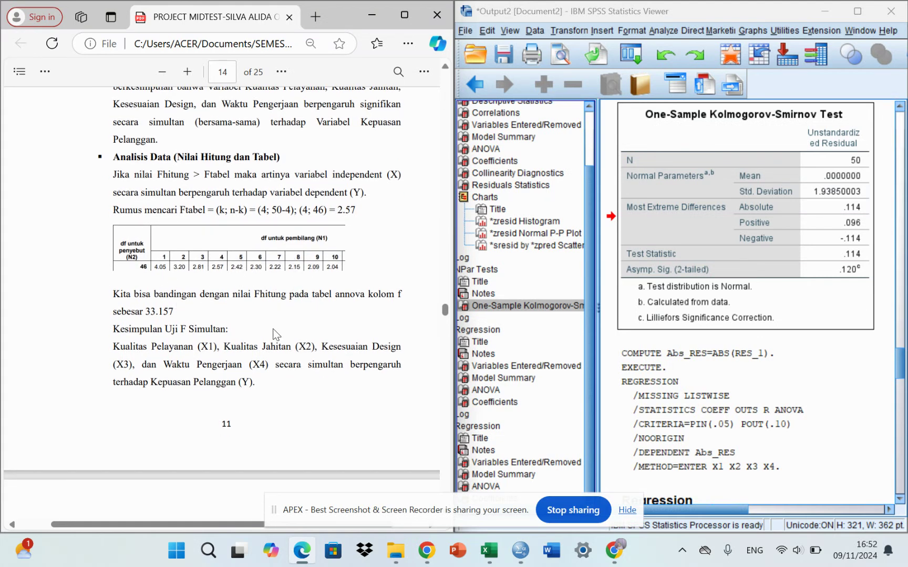
{"action": "scroll", "coordinate": [381, 260], "scroll_direction": "up", "scroll_amount": 2}
{"action": "scroll", "coordinate": [381, 259], "scroll_direction": "up", "scroll_amount": 2}
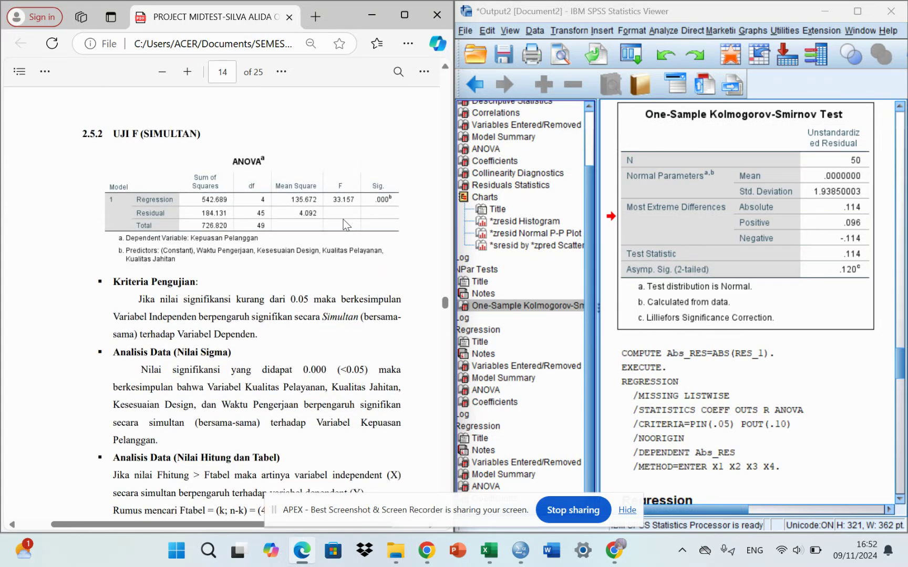
{"action": "scroll", "coordinate": [312, 298], "scroll_direction": "down", "scroll_amount": 5}
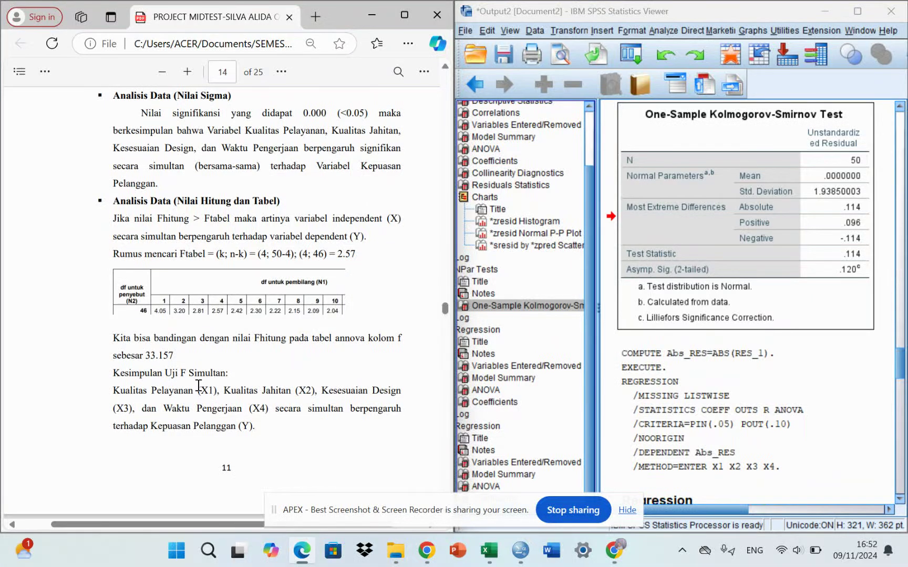
{"action": "scroll", "coordinate": [187, 391], "scroll_direction": "down", "scroll_amount": 2}
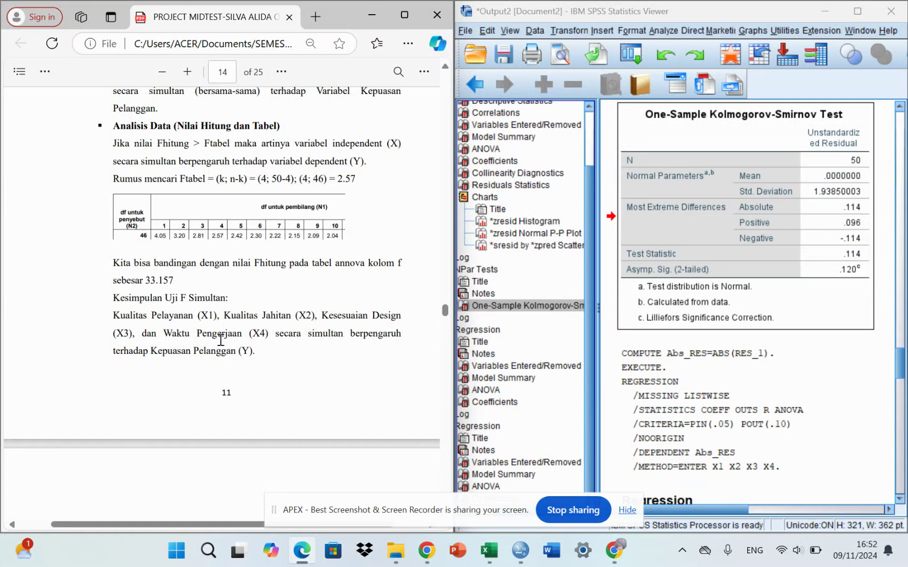
{"action": "scroll", "coordinate": [293, 288], "scroll_direction": "up", "scroll_amount": 1}
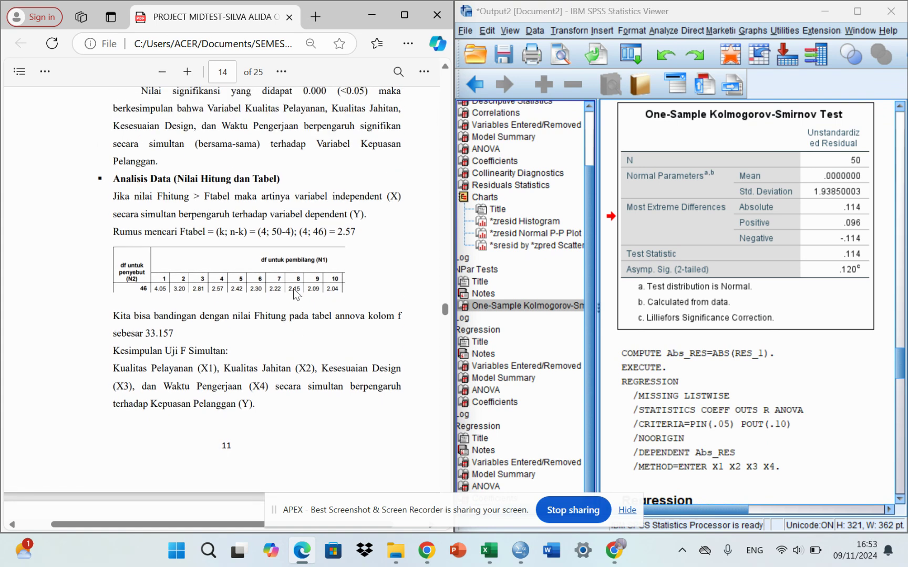
{"action": "scroll", "coordinate": [295, 317], "scroll_direction": "down", "scroll_amount": 2}
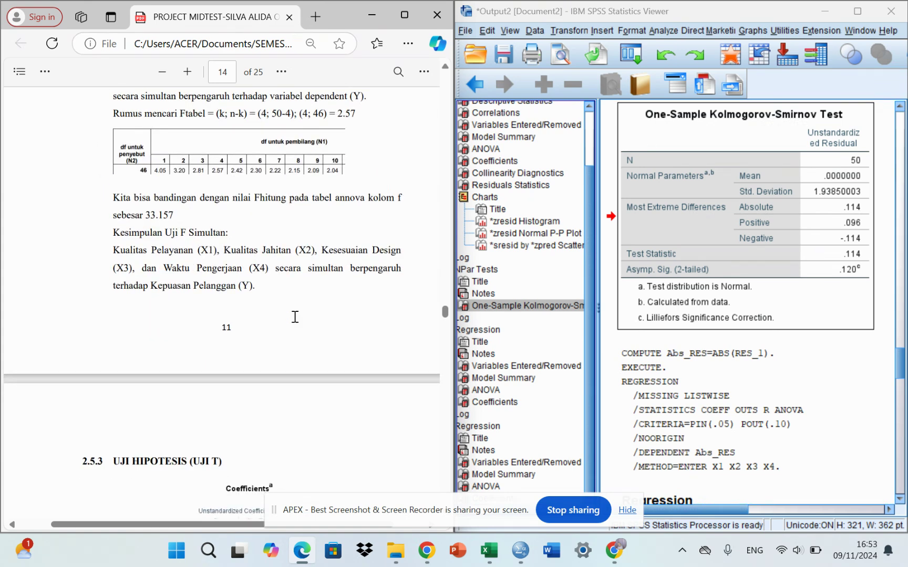
{"action": "scroll", "coordinate": [294, 317], "scroll_direction": "up", "scroll_amount": 2}
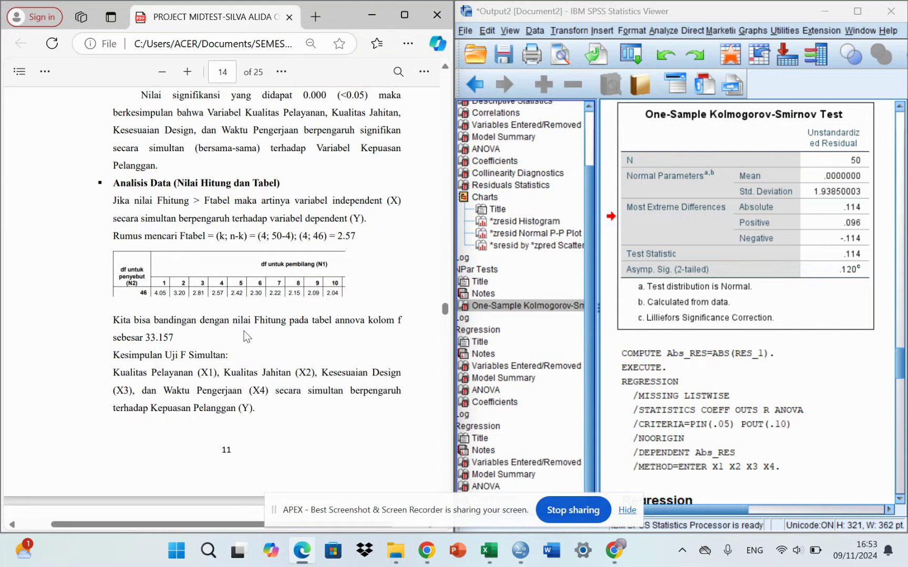
- Read the Kriteria Pengujian and Analisis Data (Nilai Signifikansi) in section 2.5.3 Uji Hipotesis (Uji T) for variables X1 to X4
{"action": "scroll", "coordinate": [244, 331], "scroll_direction": "down", "scroll_amount": 8}
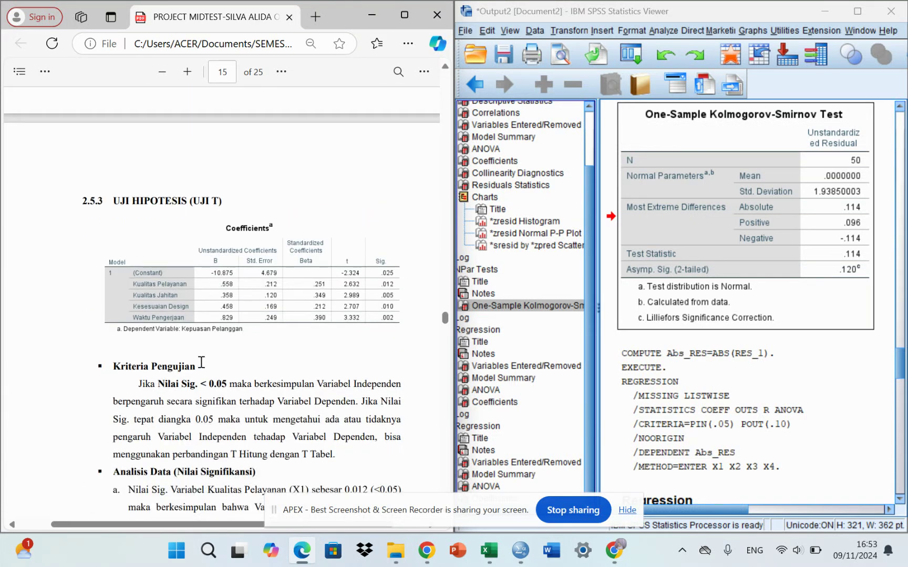
{"action": "scroll", "coordinate": [202, 362], "scroll_direction": "down", "scroll_amount": 1}
{"action": "scroll", "coordinate": [202, 362], "scroll_direction": "down", "scroll_amount": 1}
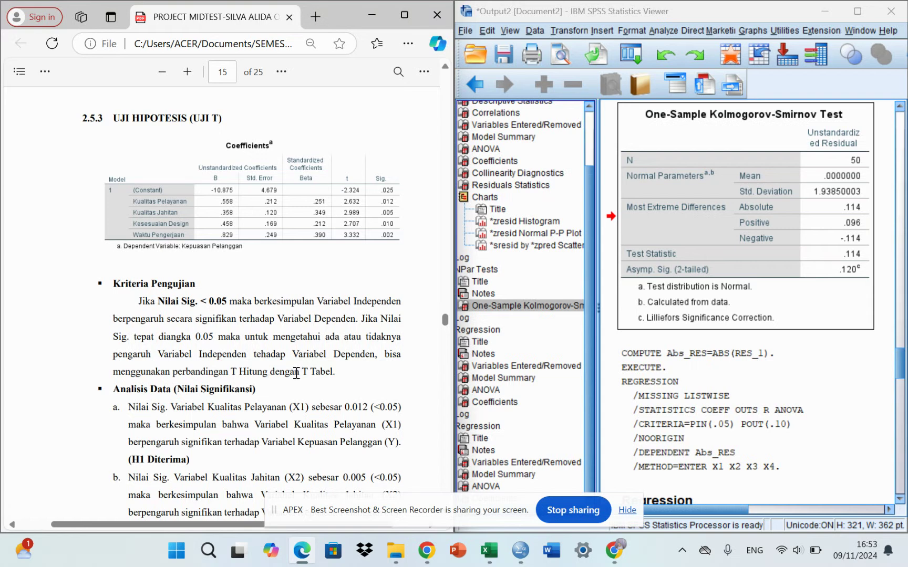
{"action": "scroll", "coordinate": [296, 373], "scroll_direction": "down", "scroll_amount": 3}
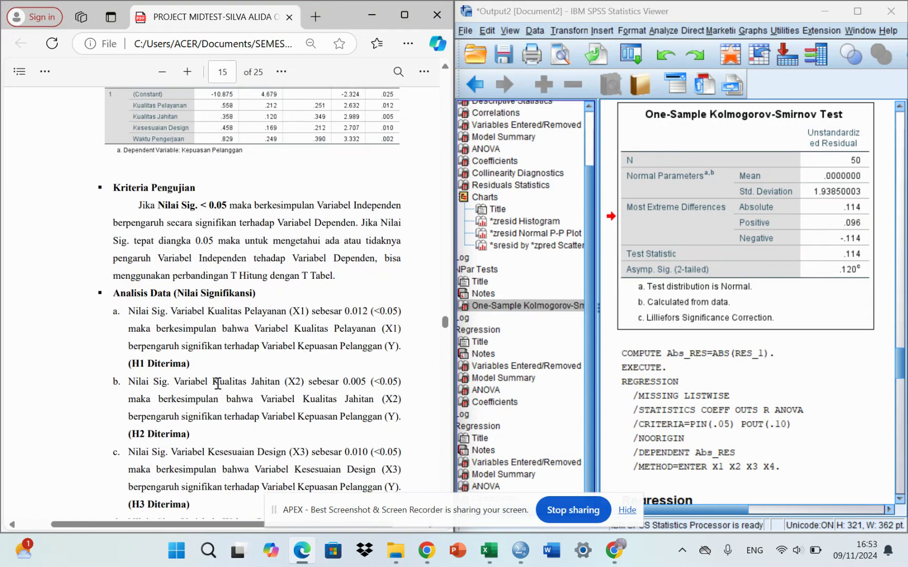
{"action": "scroll", "coordinate": [177, 359], "scroll_direction": "down", "scroll_amount": 2}
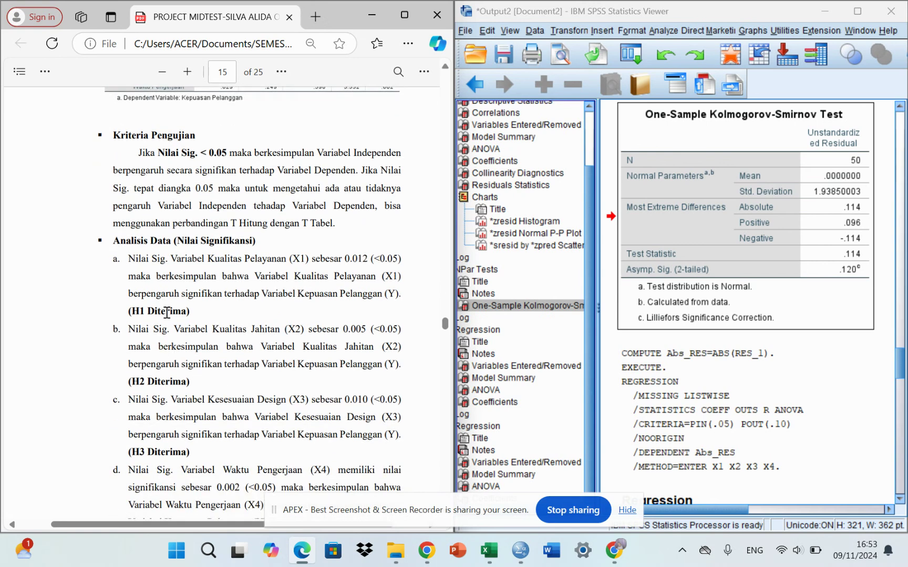
{"action": "scroll", "coordinate": [166, 313], "scroll_direction": "down", "scroll_amount": 2}
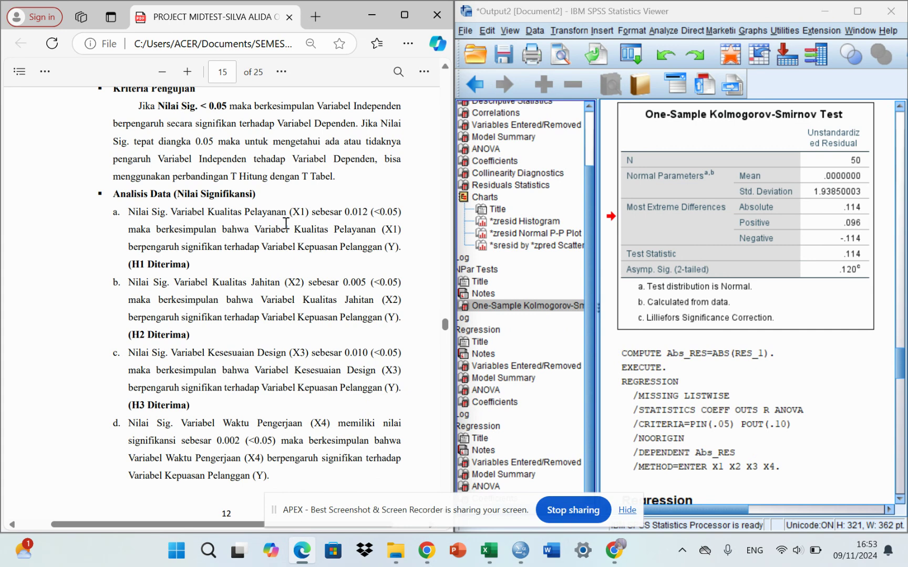
- Check the significance values in the Coefficients table against the 0.05 criterion and the H1 to H4 hypothesis decisions
{"action": "scroll", "coordinate": [331, 177], "scroll_direction": "up", "scroll_amount": 4}
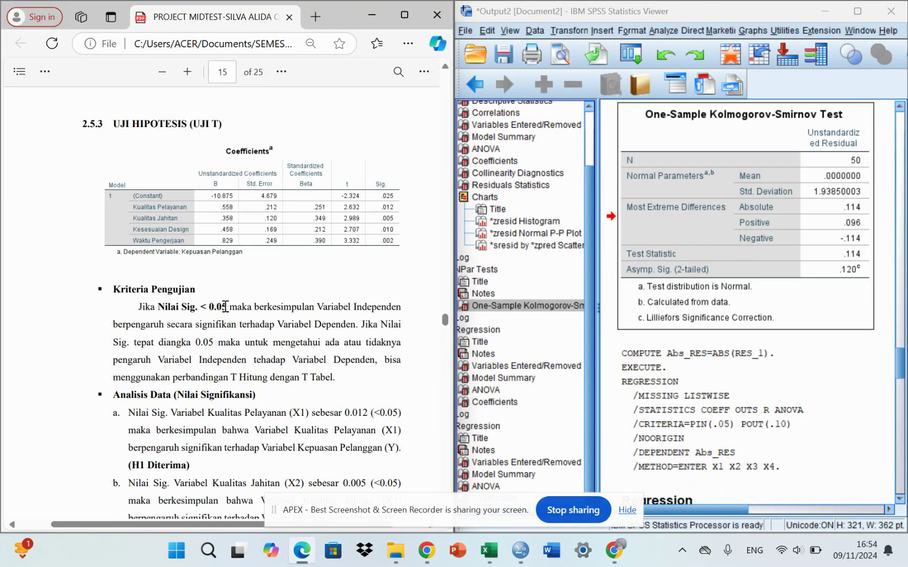
{"action": "scroll", "coordinate": [246, 363], "scroll_direction": "down", "scroll_amount": 4}
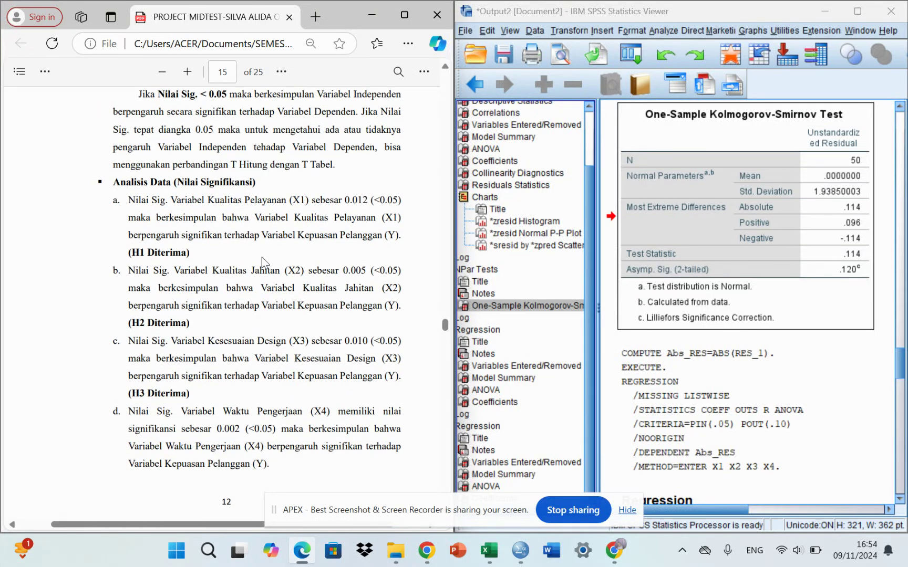
{"action": "scroll", "coordinate": [308, 204], "scroll_direction": "up", "scroll_amount": 1}
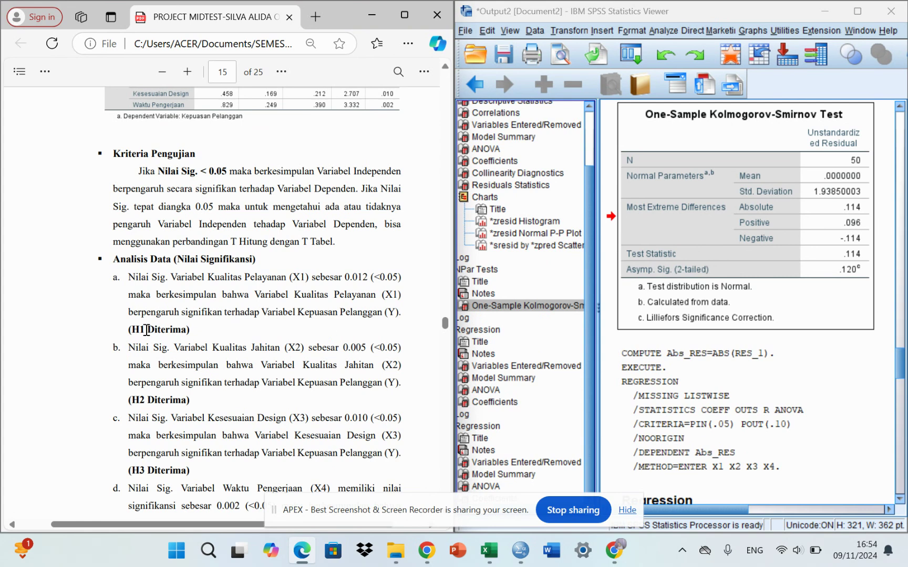
{"action": "scroll", "coordinate": [143, 329], "scroll_direction": "down", "scroll_amount": 2}
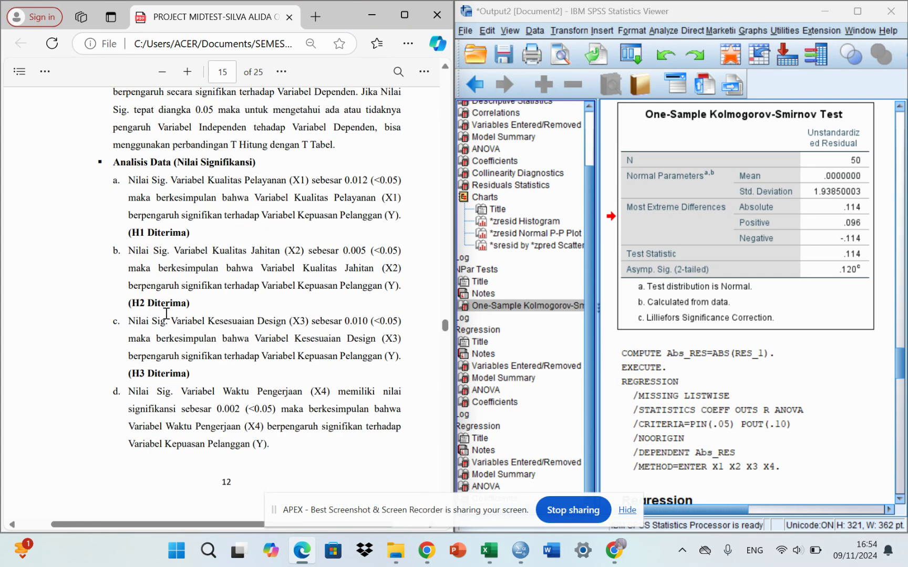
{"action": "scroll", "coordinate": [153, 383], "scroll_direction": "down", "scroll_amount": 4}
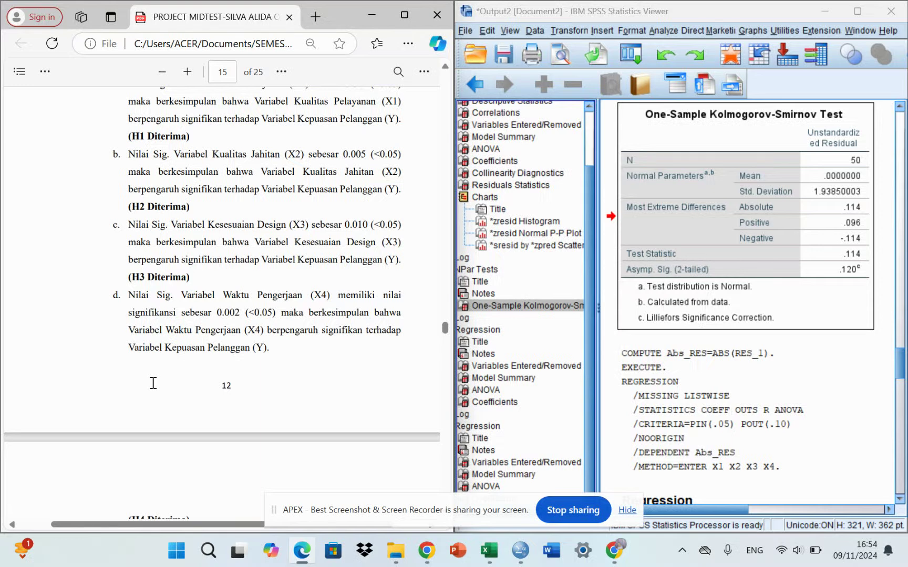
{"action": "scroll", "coordinate": [187, 347], "scroll_direction": "down", "scroll_amount": 2}
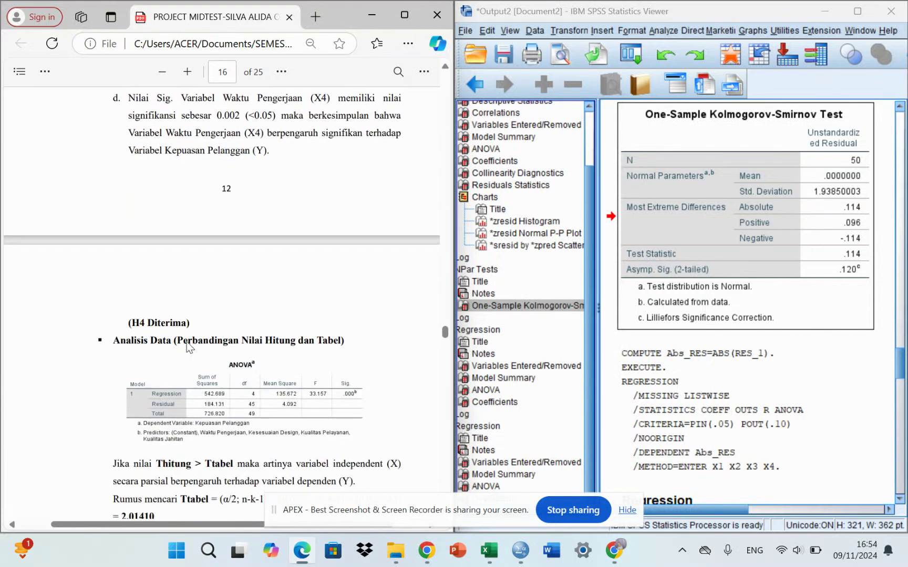
- Examine the Perbandingan Nilai Hitung dan Tabel analysis, including the Ttabel formula (α/2; n-k-1), the t distribution table and the Uji T Parsial conclusions
{"action": "scroll", "coordinate": [233, 354], "scroll_direction": "down", "scroll_amount": 3}
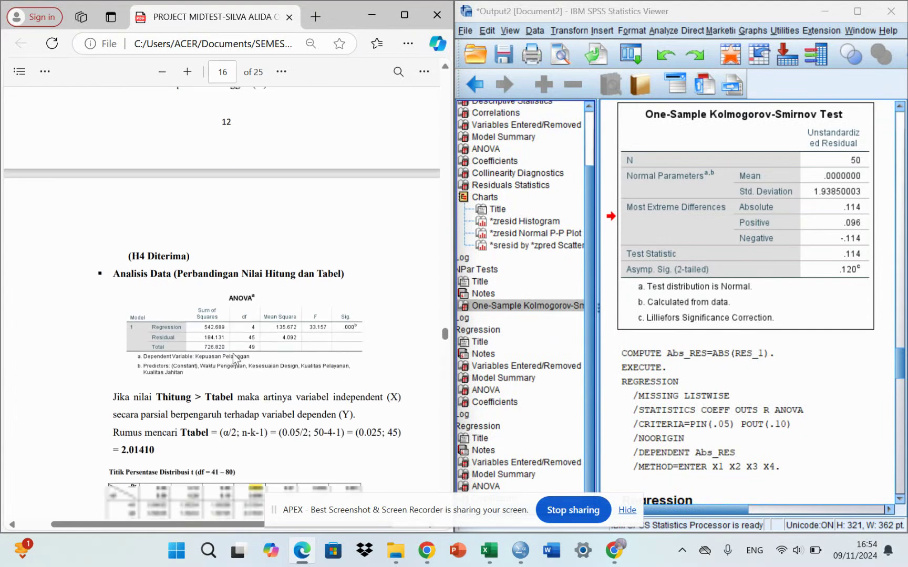
{"action": "scroll", "coordinate": [232, 354], "scroll_direction": "right", "scroll_amount": 1}
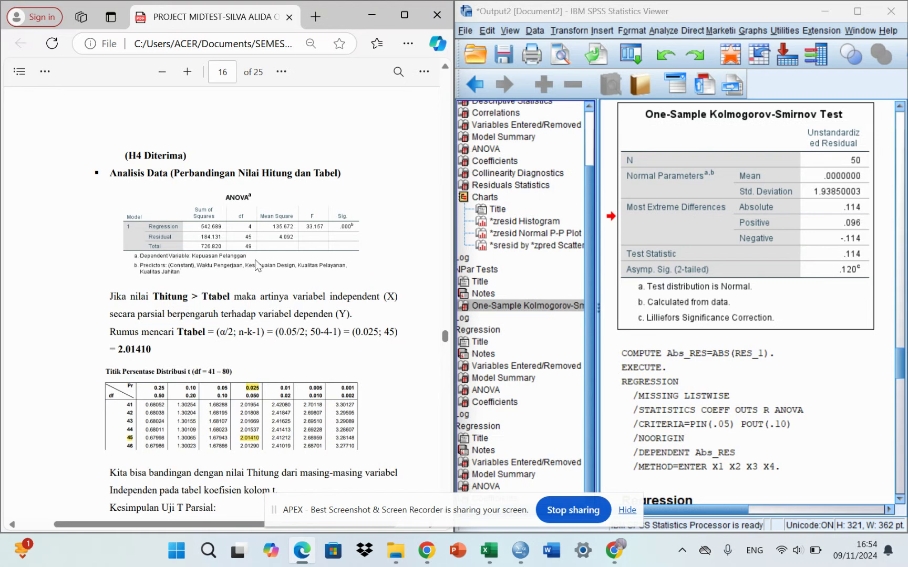
{"action": "scroll", "coordinate": [257, 326], "scroll_direction": "down", "scroll_amount": 1}
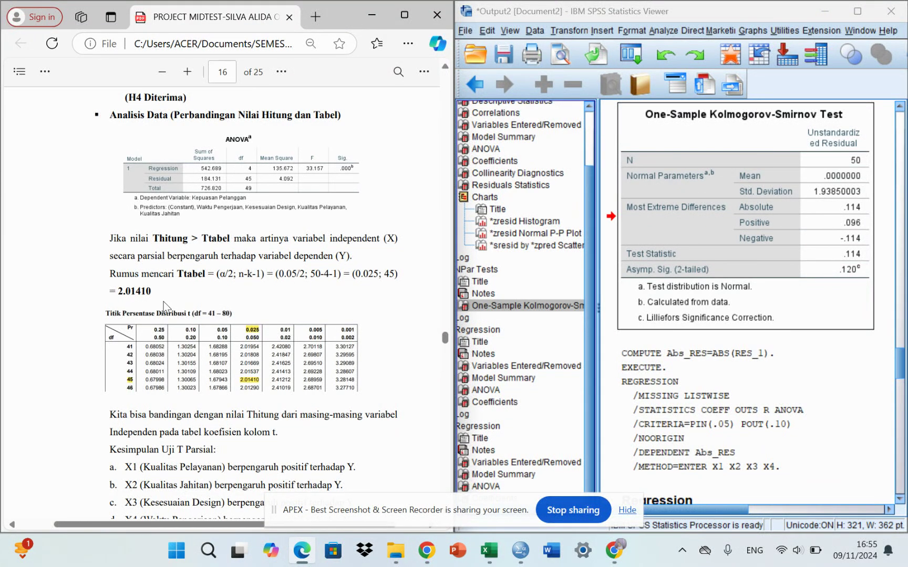
{"action": "scroll", "coordinate": [223, 385], "scroll_direction": "down", "scroll_amount": 3}
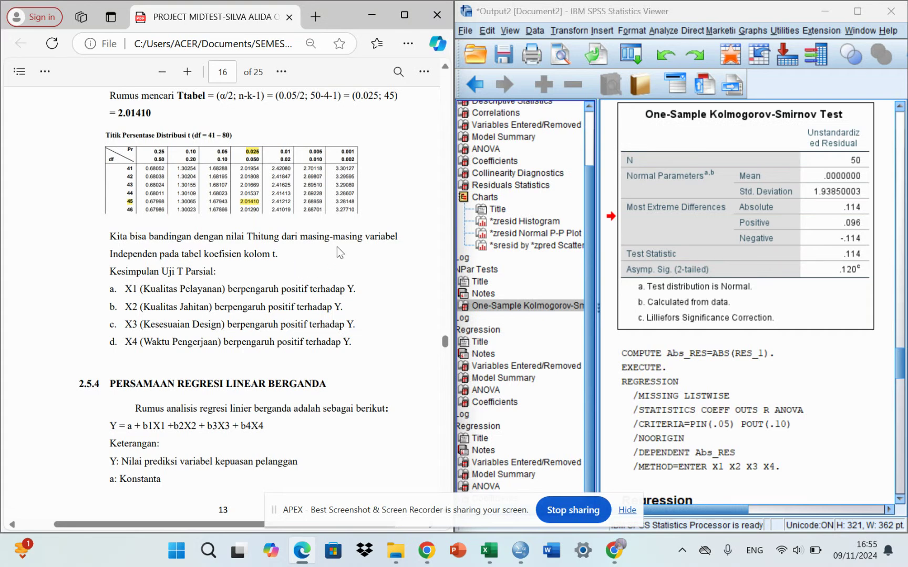
{"action": "scroll", "coordinate": [381, 197], "scroll_direction": "up", "scroll_amount": 3}
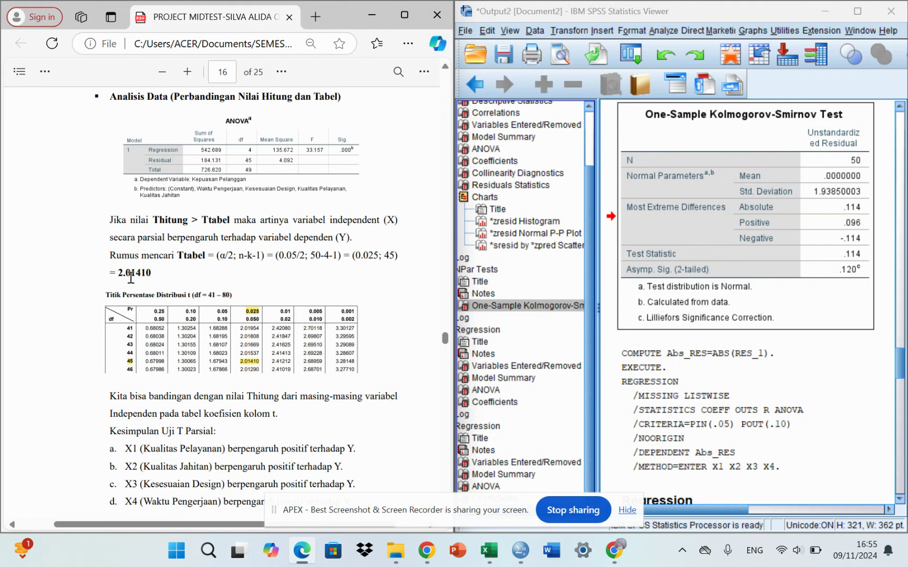
{"action": "scroll", "coordinate": [198, 264], "scroll_direction": "down", "scroll_amount": 1}
{"action": "scroll", "coordinate": [198, 264], "scroll_direction": "up", "scroll_amount": 1}
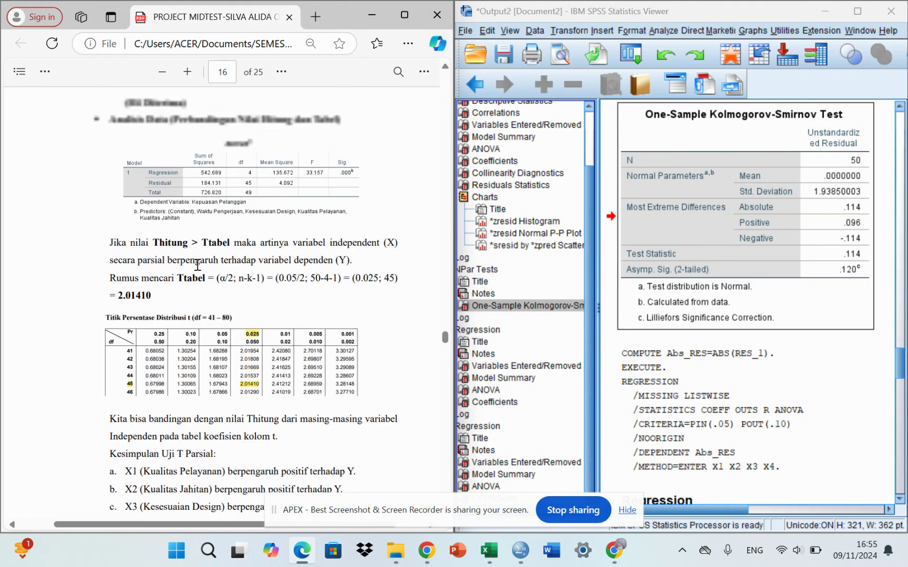
{"action": "scroll", "coordinate": [178, 322], "scroll_direction": "down", "scroll_amount": 1}
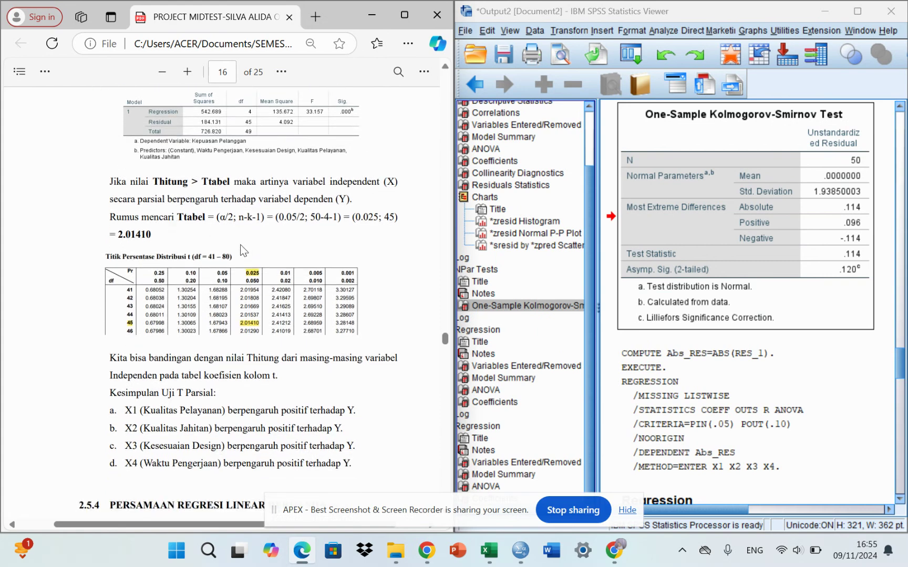
{"action": "scroll", "coordinate": [240, 244], "scroll_direction": "down", "scroll_amount": 1}
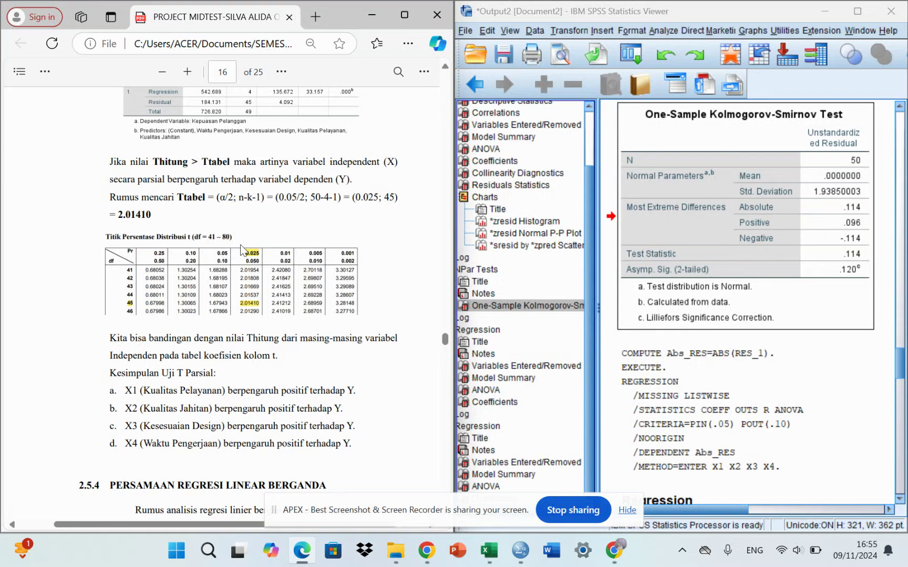
{"action": "scroll", "coordinate": [240, 244], "scroll_direction": "down", "scroll_amount": 1}
{"action": "scroll", "coordinate": [241, 250], "scroll_direction": "down", "scroll_amount": 2}
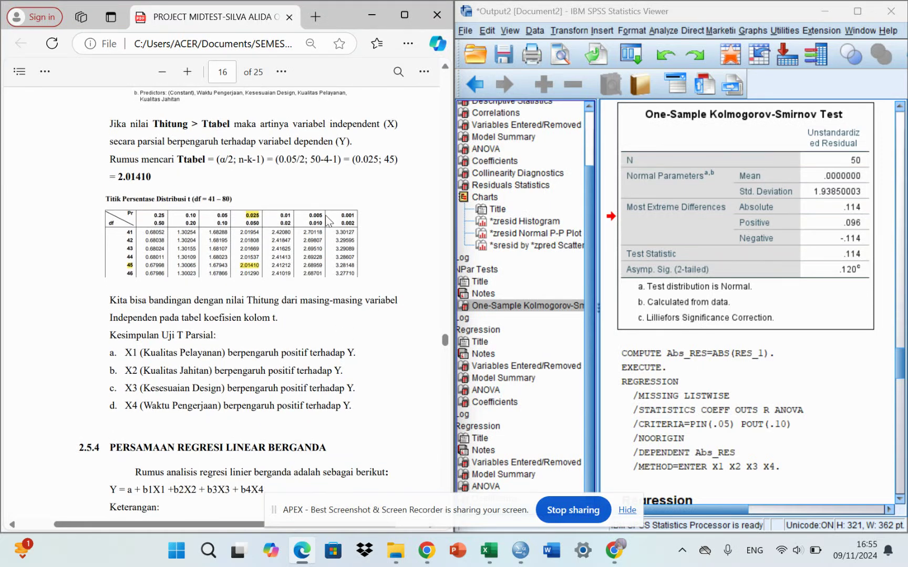
{"action": "scroll", "coordinate": [328, 221], "scroll_direction": "up", "scroll_amount": 3}
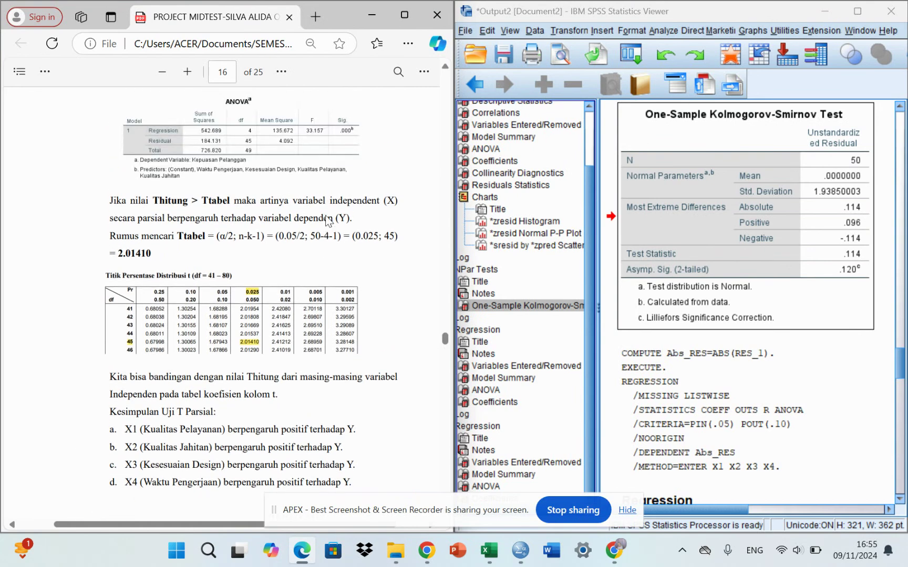
{"action": "scroll", "coordinate": [328, 221], "scroll_direction": "down", "scroll_amount": 1}
- Compare each independent variable's t value in the section 2.5.3 Coefficients table with the highlighted Ttabel value
{"action": "scroll", "coordinate": [328, 220], "scroll_direction": "up", "scroll_amount": 15}
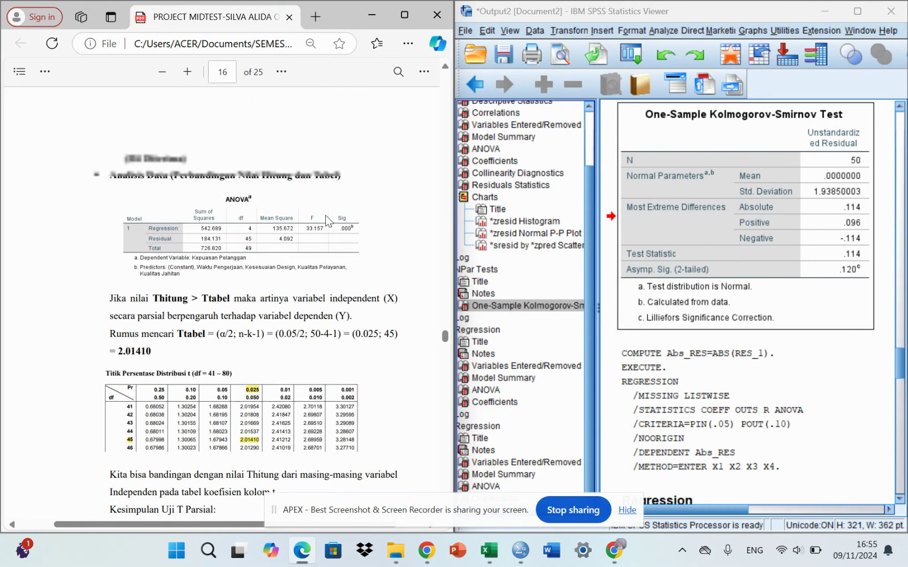
{"action": "scroll", "coordinate": [328, 221], "scroll_direction": "up", "scroll_amount": 15}
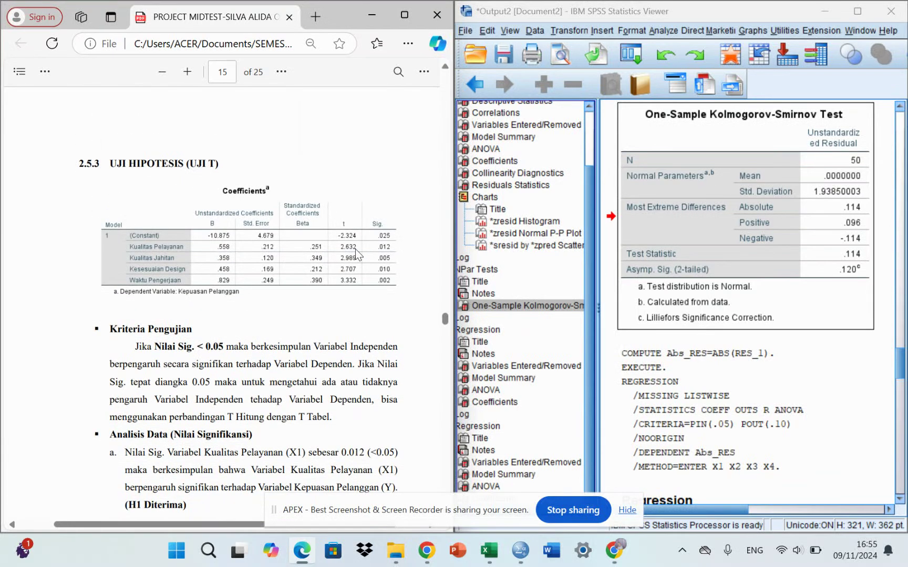
{"action": "scroll", "coordinate": [355, 249], "scroll_direction": "down", "scroll_amount": 1}
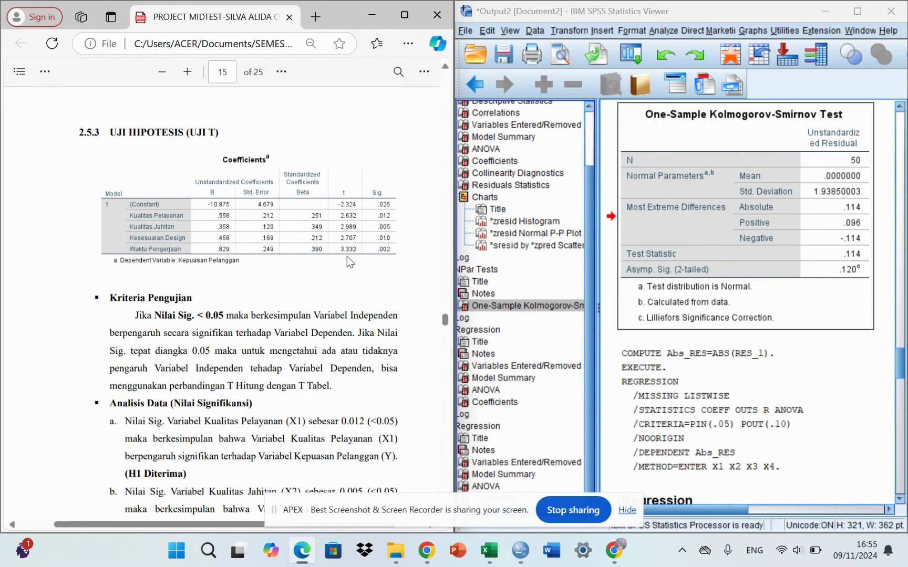
{"action": "scroll", "coordinate": [345, 259], "scroll_direction": "down", "scroll_amount": 10}
{"action": "scroll", "coordinate": [345, 260], "scroll_direction": "down", "scroll_amount": 15}
{"action": "scroll", "coordinate": [345, 260], "scroll_direction": "down", "scroll_amount": 5}
{"action": "scroll", "coordinate": [345, 260], "scroll_direction": "up", "scroll_amount": 4}
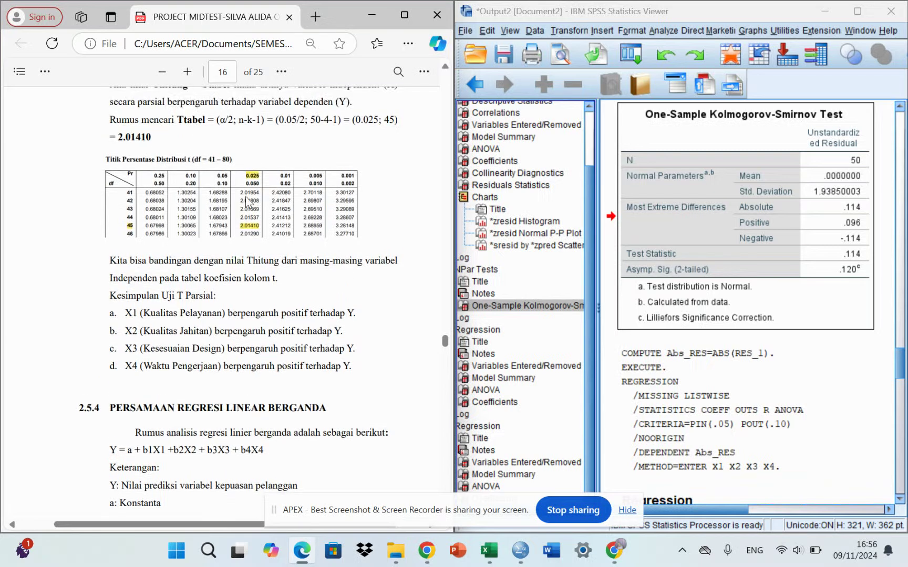
{"action": "scroll", "coordinate": [247, 204], "scroll_direction": "up", "scroll_amount": 2}
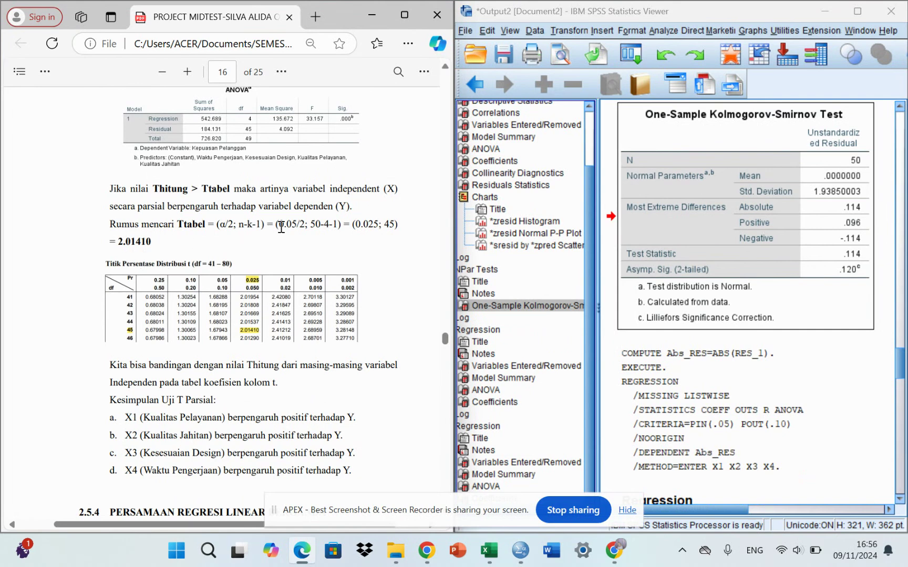
{"action": "scroll", "coordinate": [281, 226], "scroll_direction": "up", "scroll_amount": 15}
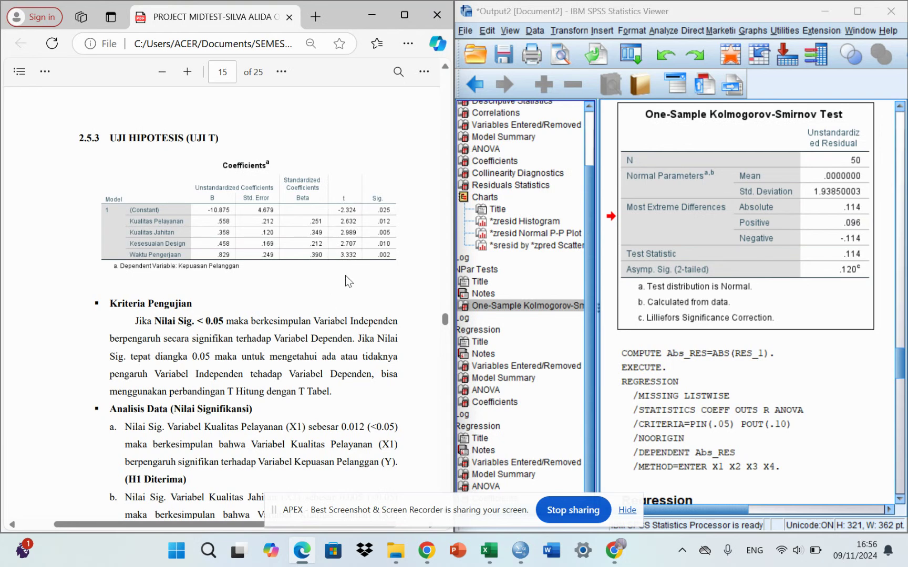
- Compare the t values in the section 2.5.3 Coefficients table with the t distribution table and the Uji T Parsial conclusions
{"action": "scroll", "coordinate": [346, 276], "scroll_direction": "down", "scroll_amount": 10}
{"action": "scroll", "coordinate": [346, 275], "scroll_direction": "up", "scroll_amount": 10}
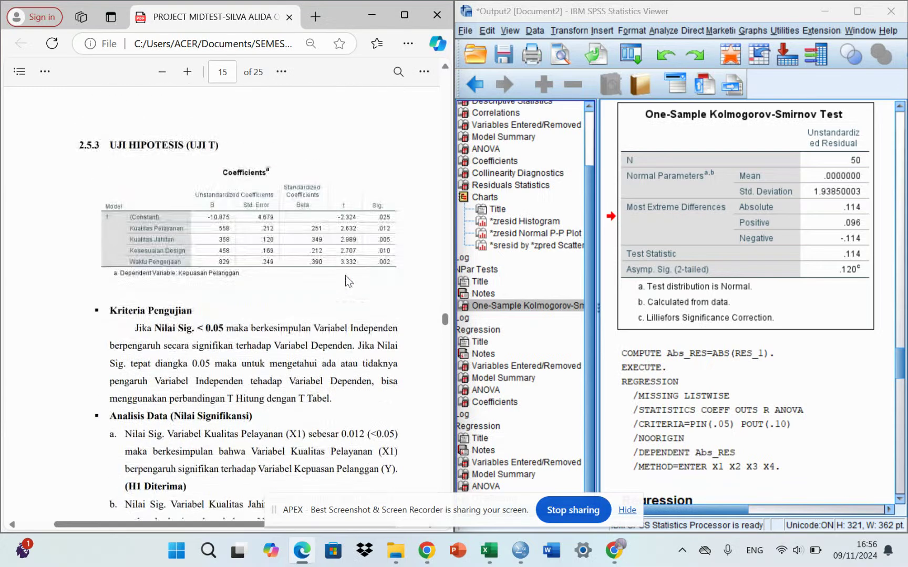
{"action": "scroll", "coordinate": [170, 239], "scroll_direction": "down", "scroll_amount": 12}
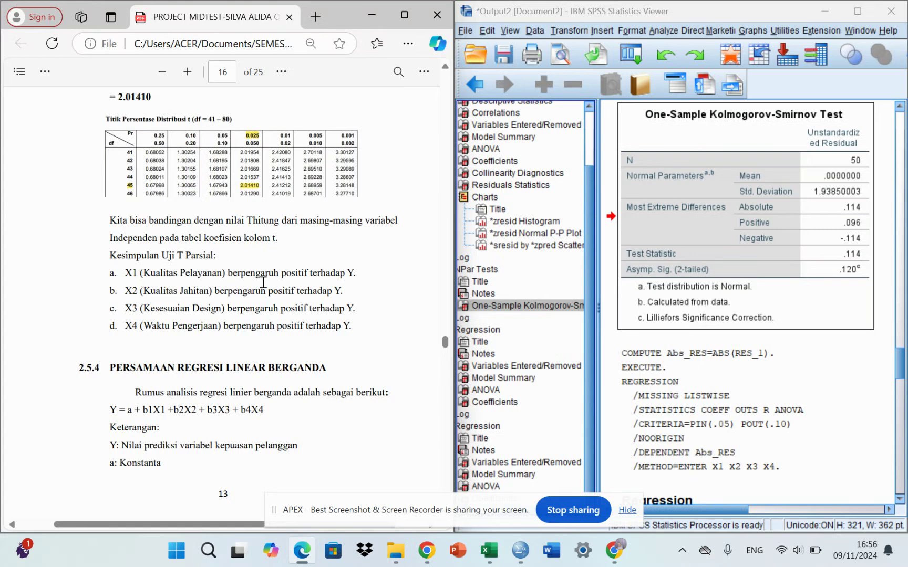
- Read section 2.5.4 Persamaan Regresi Linear Berganda, covering the general formula, variable descriptions, fitted equation and Analisis Persamaan Regresi points a to e
{"action": "scroll", "coordinate": [266, 386], "scroll_direction": "down", "scroll_amount": 5}
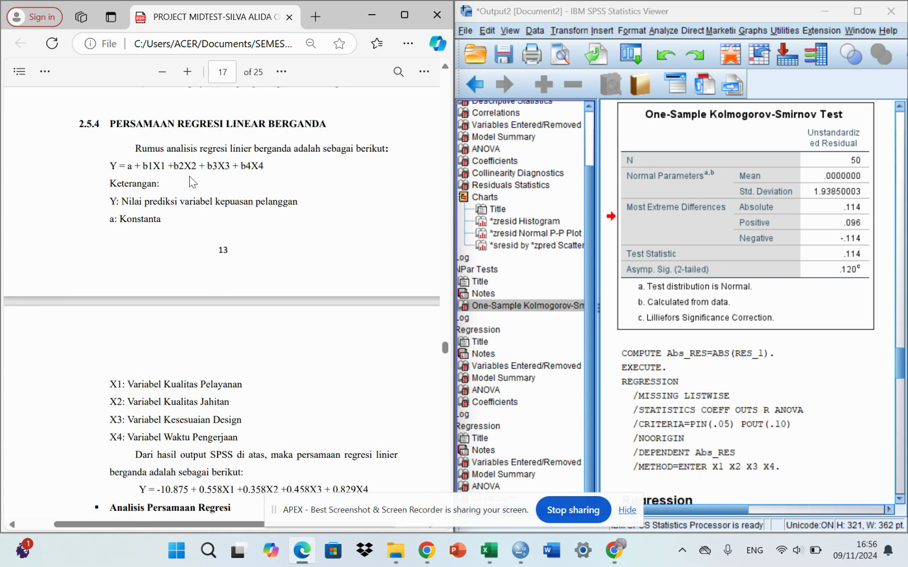
{"action": "left_click_drag", "start_coordinate": [106, 165], "coordinate": [261, 168]}
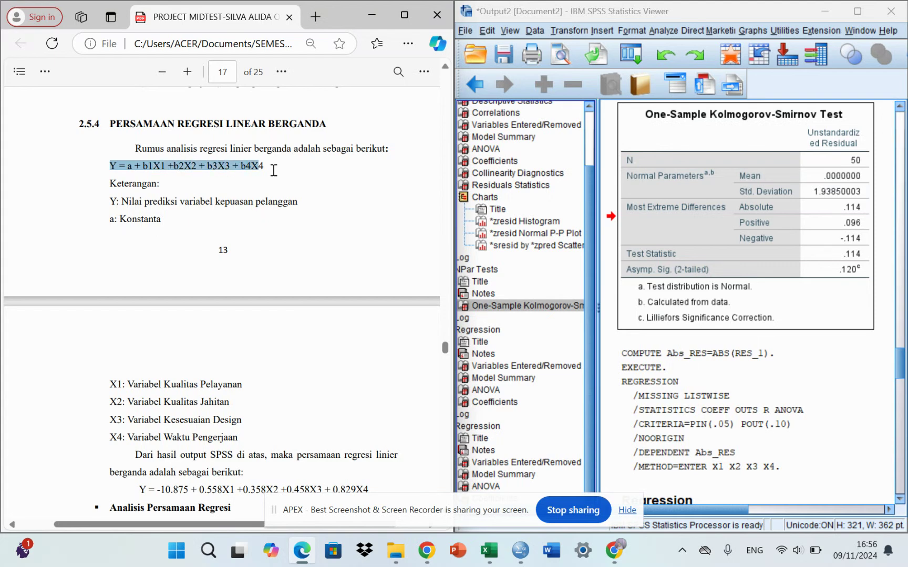
{"action": "scroll", "coordinate": [239, 231], "scroll_direction": "down", "scroll_amount": 3}
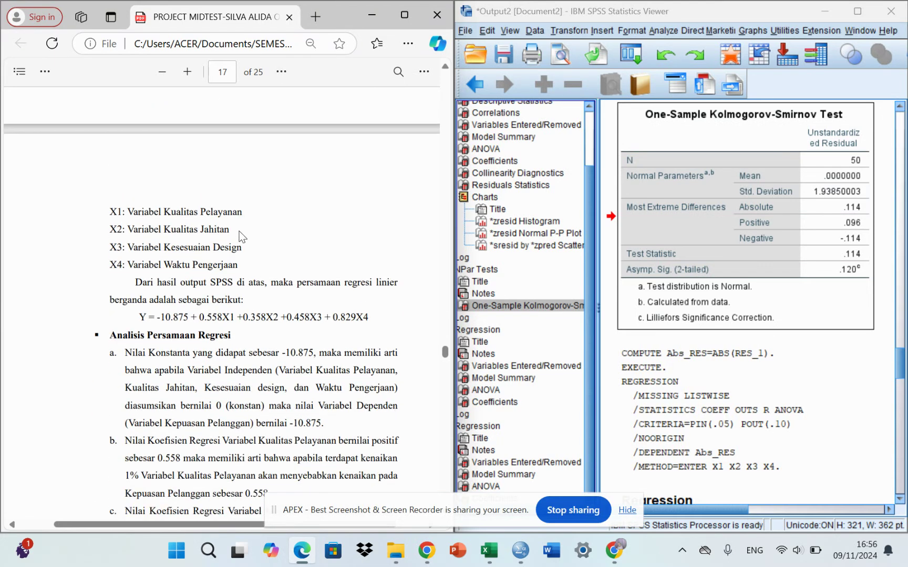
{"action": "scroll", "coordinate": [188, 328], "scroll_direction": "up", "scroll_amount": 3}
{"action": "scroll", "coordinate": [188, 329], "scroll_direction": "down", "scroll_amount": 1}
{"action": "scroll", "coordinate": [188, 329], "scroll_direction": "down", "scroll_amount": 5}
{"action": "scroll", "coordinate": [188, 329], "scroll_direction": "up", "scroll_amount": 4}
{"action": "scroll", "coordinate": [188, 329], "scroll_direction": "up", "scroll_amount": 2}
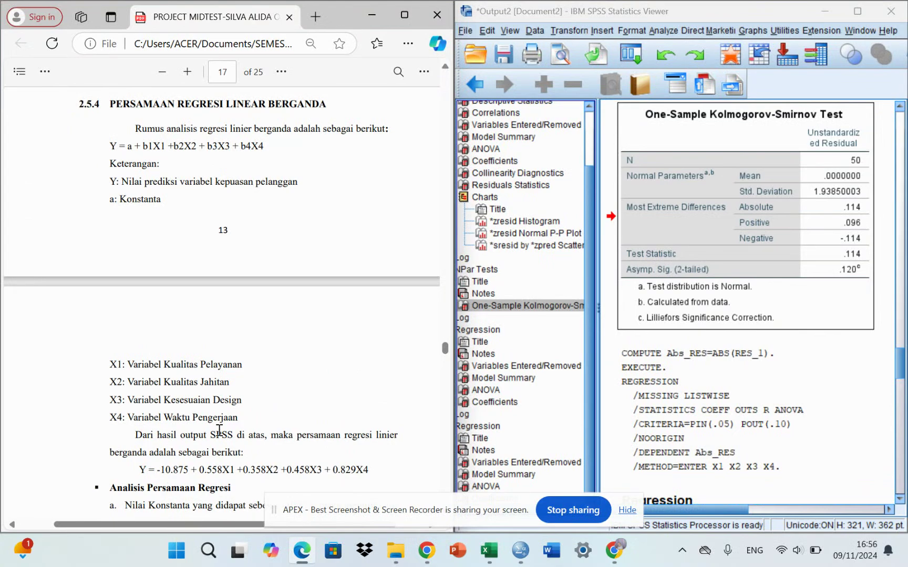
{"action": "scroll", "coordinate": [256, 371], "scroll_direction": "down", "scroll_amount": 14}
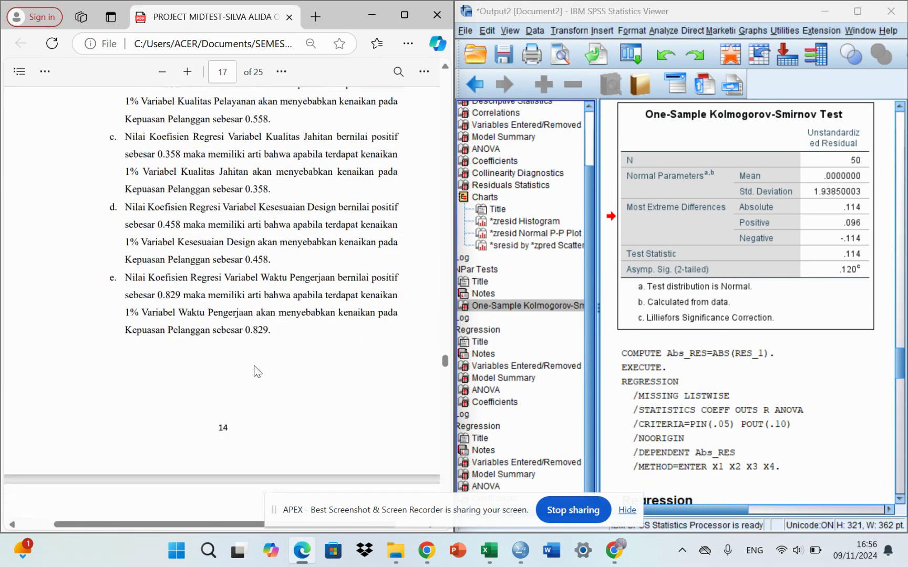
{"action": "scroll", "coordinate": [256, 371], "scroll_direction": "up", "scroll_amount": 6}
{"action": "scroll", "coordinate": [256, 371], "scroll_direction": "up", "scroll_amount": 12}
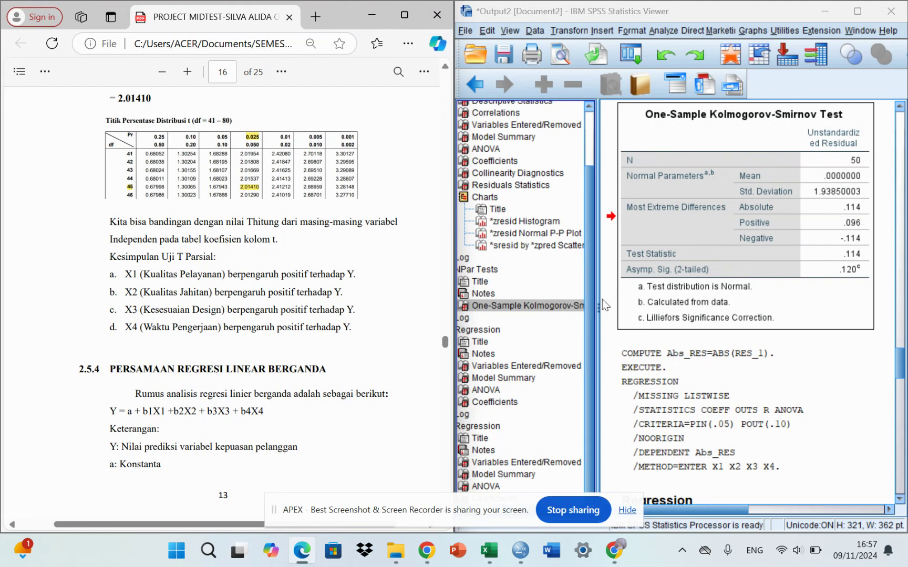
- Check the Coefficients table of the regression with dependent variable Abs_RES in the SPSS output and the syntax following it
{"action": "left_click_drag", "start_coordinate": [586, 161], "coordinate": [587, 151]}
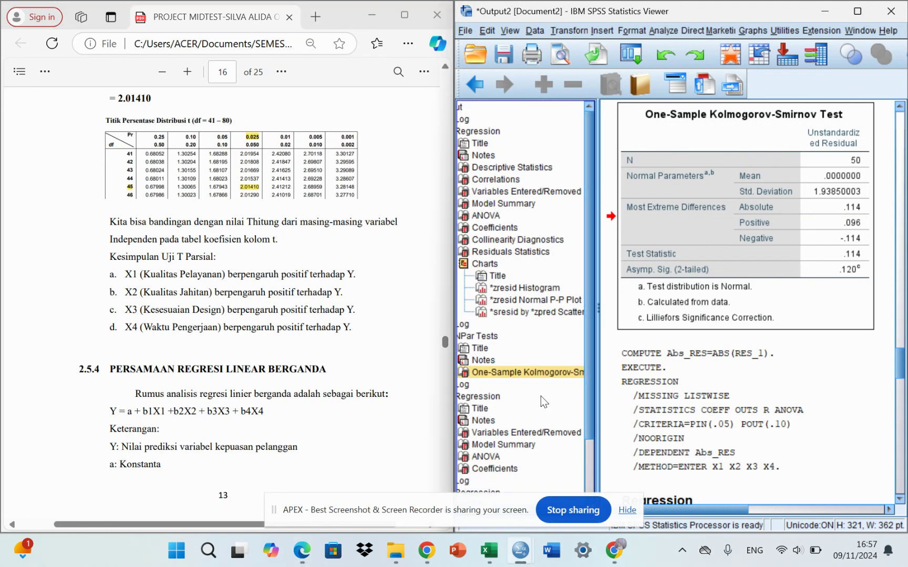
{"action": "left_click", "coordinate": [506, 470]}
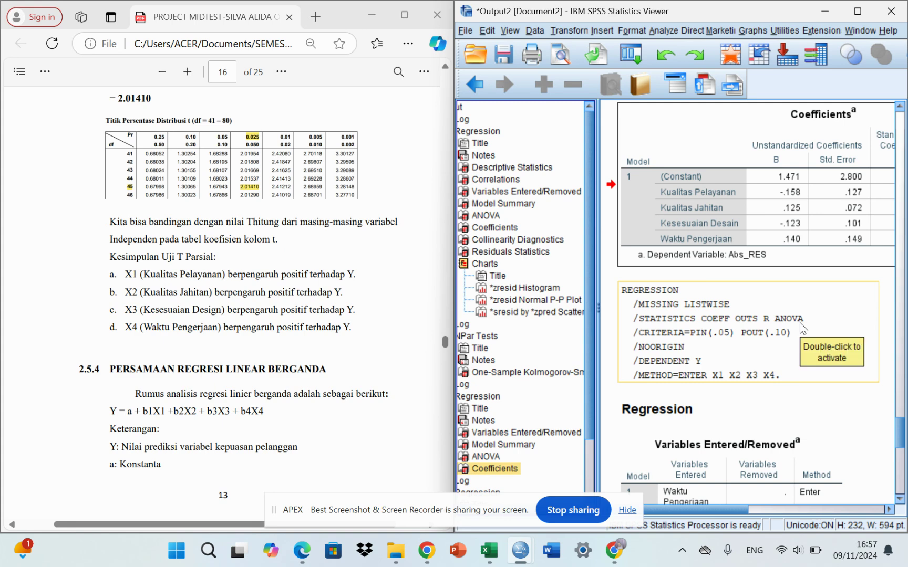
{"action": "left_click_drag", "start_coordinate": [742, 507], "coordinate": [709, 517]}
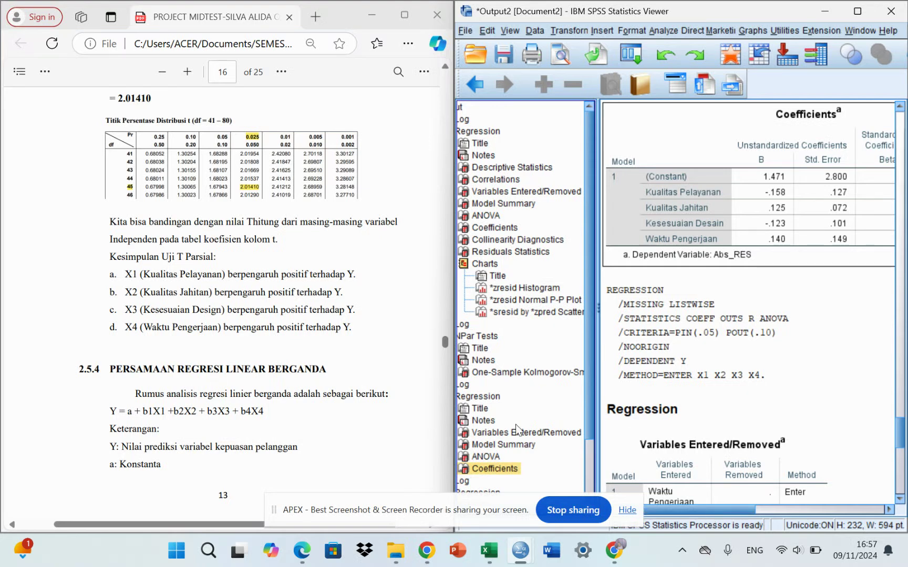
{"action": "scroll", "coordinate": [514, 421], "scroll_direction": "down", "scroll_amount": 2}
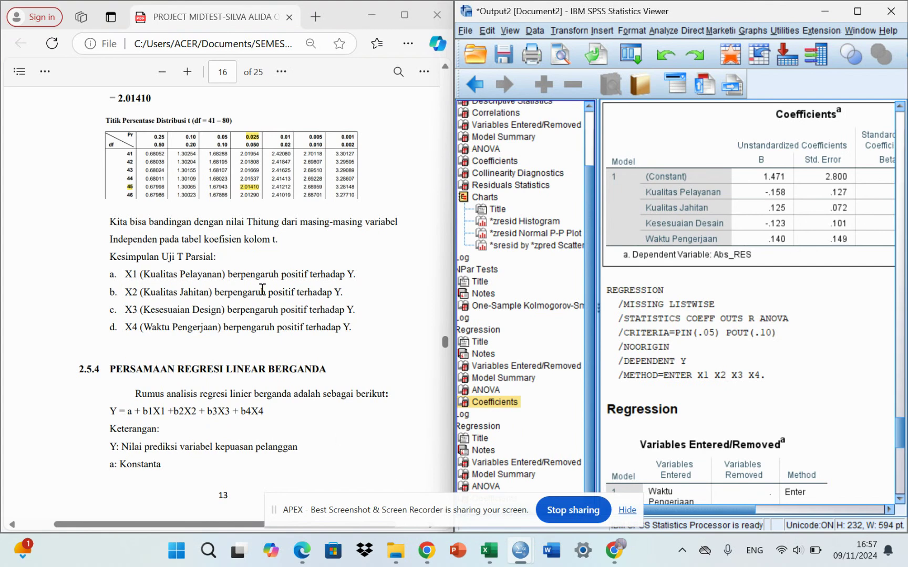
{"action": "scroll", "coordinate": [262, 289], "scroll_direction": "down", "scroll_amount": 3}
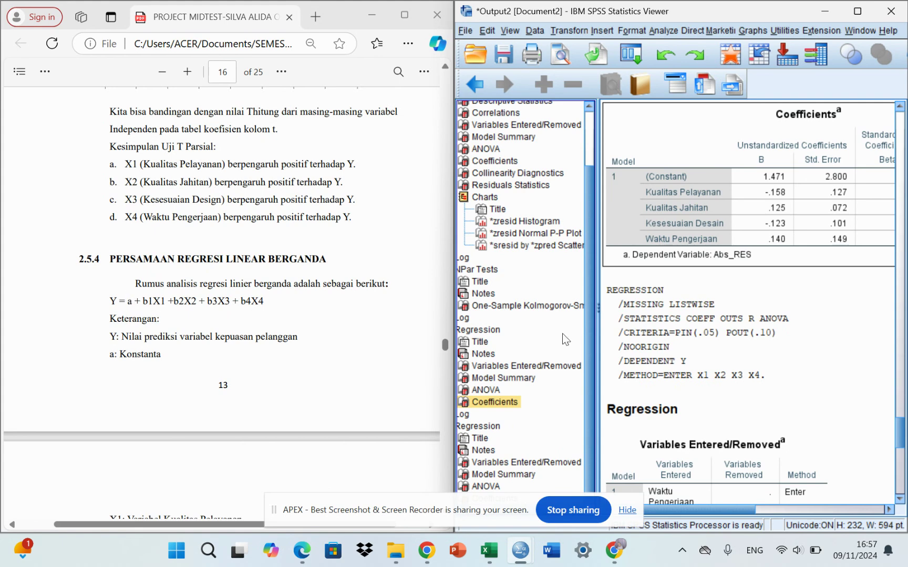
{"action": "scroll", "coordinate": [736, 342], "scroll_direction": "down", "scroll_amount": 3}
{"action": "left_click", "coordinate": [738, 346]}
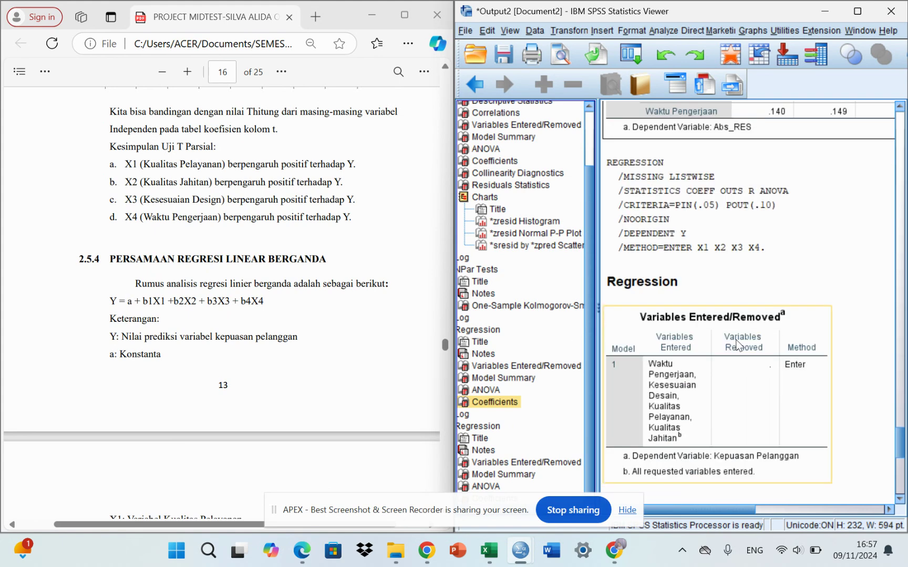
{"action": "scroll", "coordinate": [738, 346], "scroll_direction": "up", "scroll_amount": 4}
{"action": "left_click", "coordinate": [815, 282]}
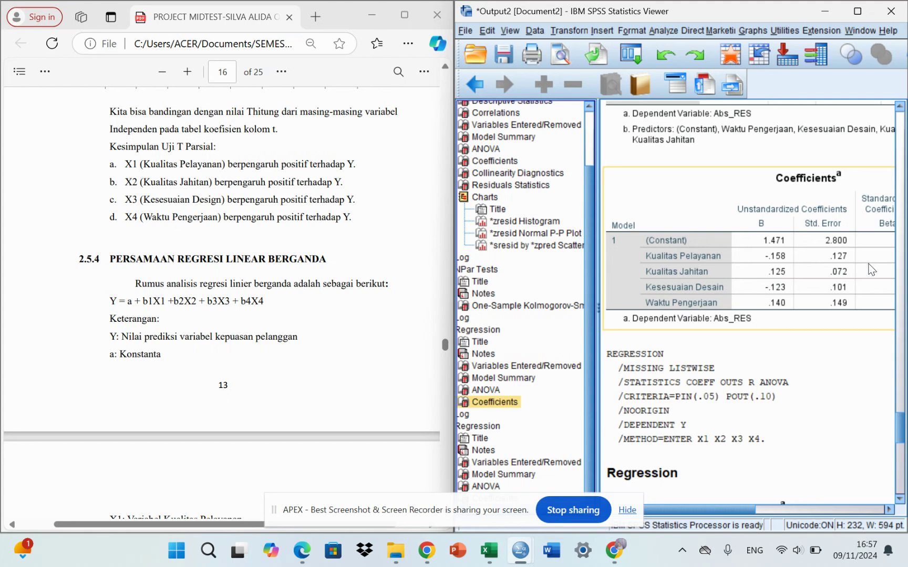
- Locate the final regression output for Kepuasan Pelanggan and examine its Variables Entered/Removed, Model Summary, ANOVA and Coefficients tables
{"action": "left_click", "coordinate": [500, 427]}
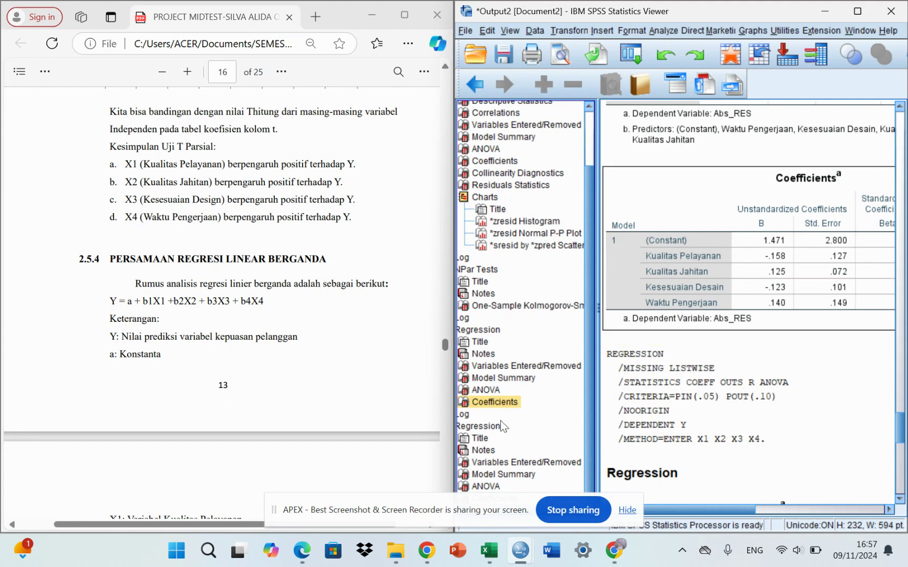
{"action": "left_click", "coordinate": [496, 461]}
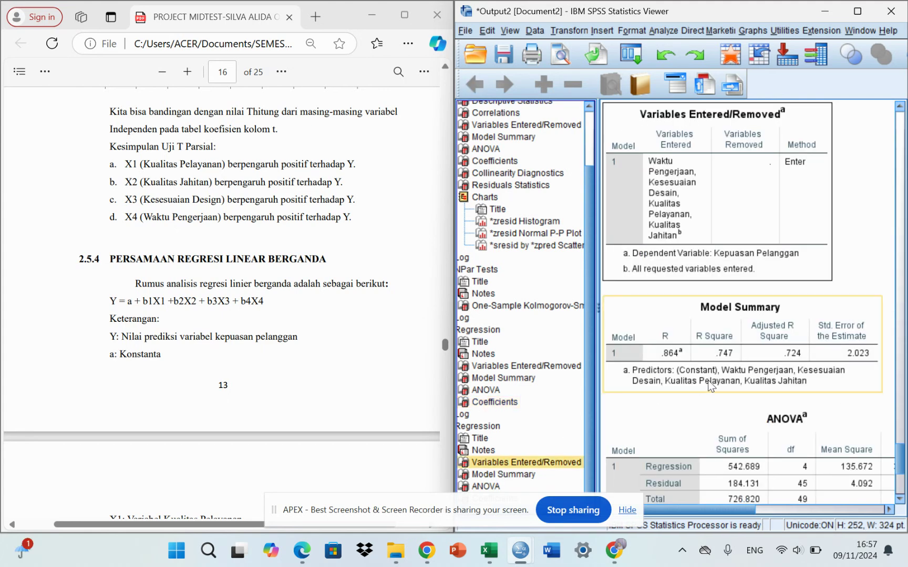
{"action": "scroll", "coordinate": [711, 386], "scroll_direction": "down", "scroll_amount": 5}
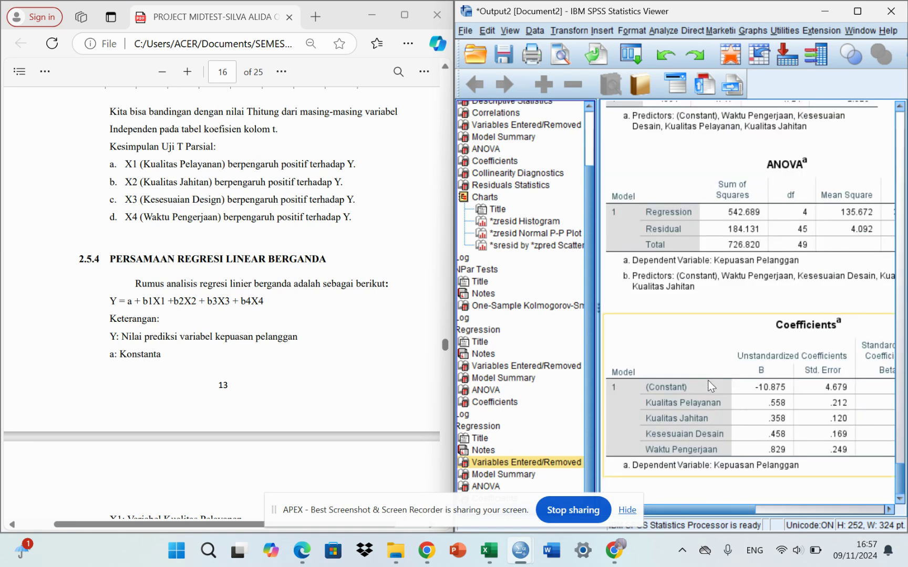
{"action": "left_click", "coordinate": [530, 470]}
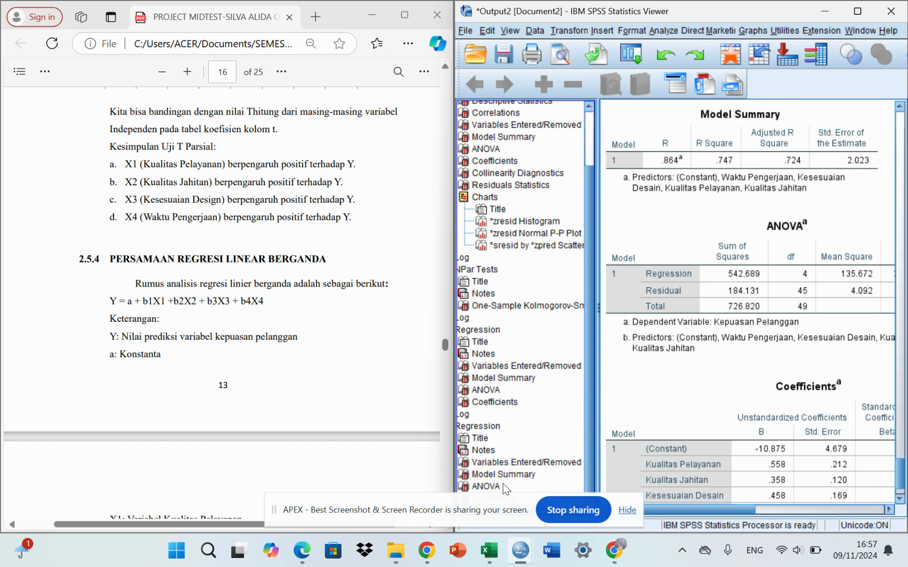
{"action": "left_click", "coordinate": [483, 451]}
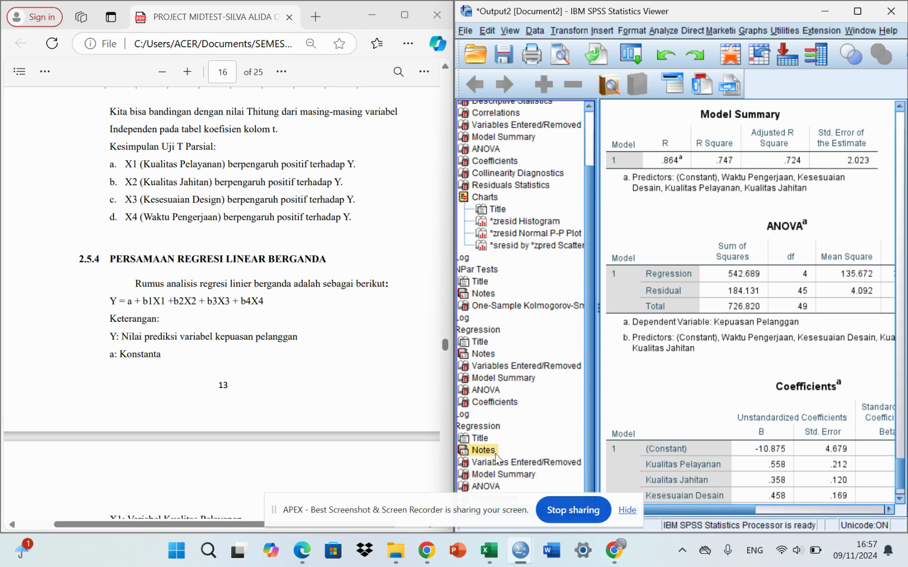
{"action": "left_click", "coordinate": [492, 490]}
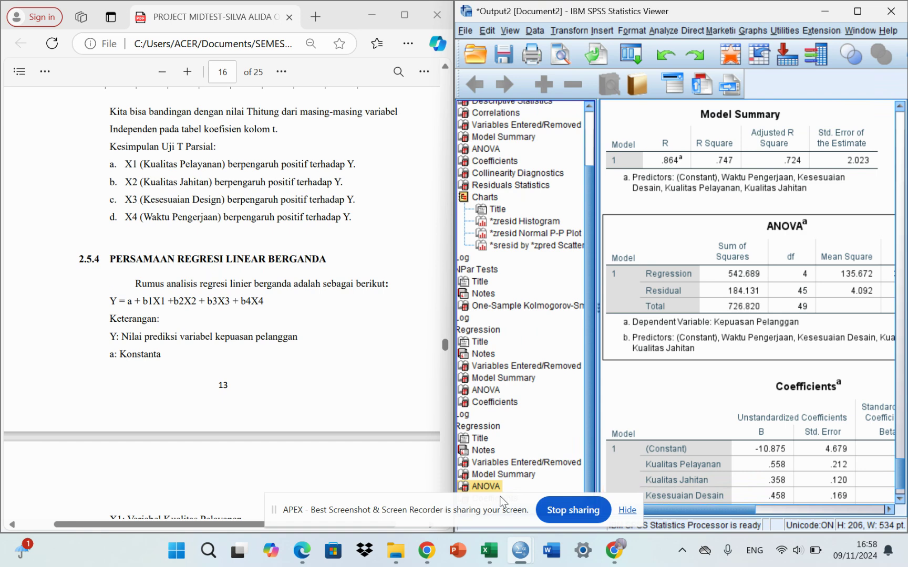
- Show the section 2.5.4 regression equation in the report alongside the SPSS output
{"action": "scroll", "coordinate": [174, 321], "scroll_direction": "down", "scroll_amount": 3}
{"action": "left_click", "coordinate": [173, 320]}
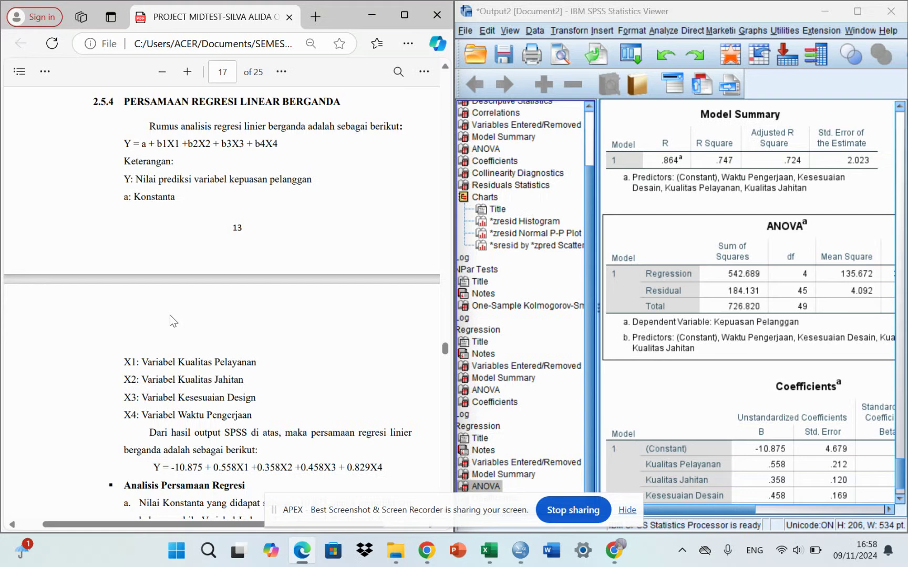
{"action": "scroll", "coordinate": [173, 321], "scroll_direction": "right", "scroll_amount": 1}
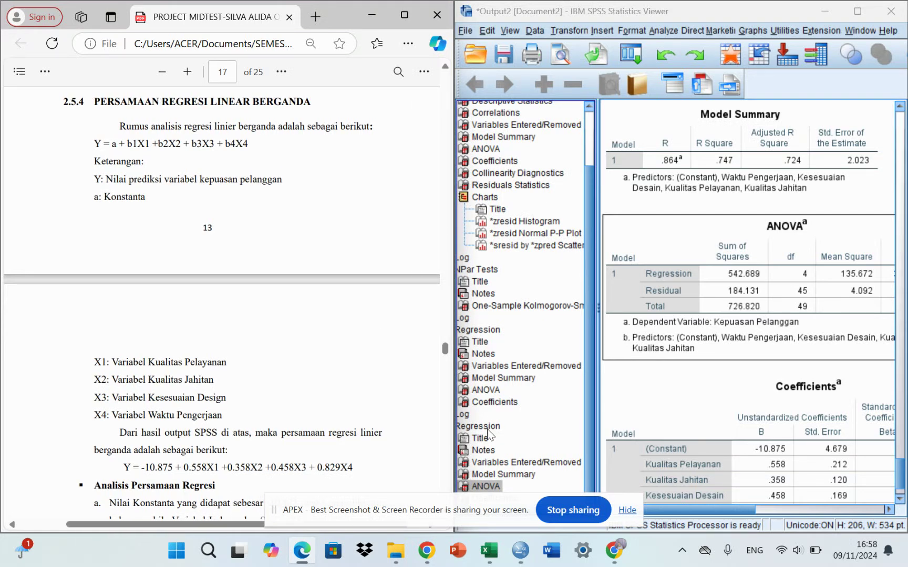
- View the final regression's ANOVA and Coefficients tables at full width, then return the output viewer to its place beside the report
{"action": "left_click", "coordinate": [489, 462]}
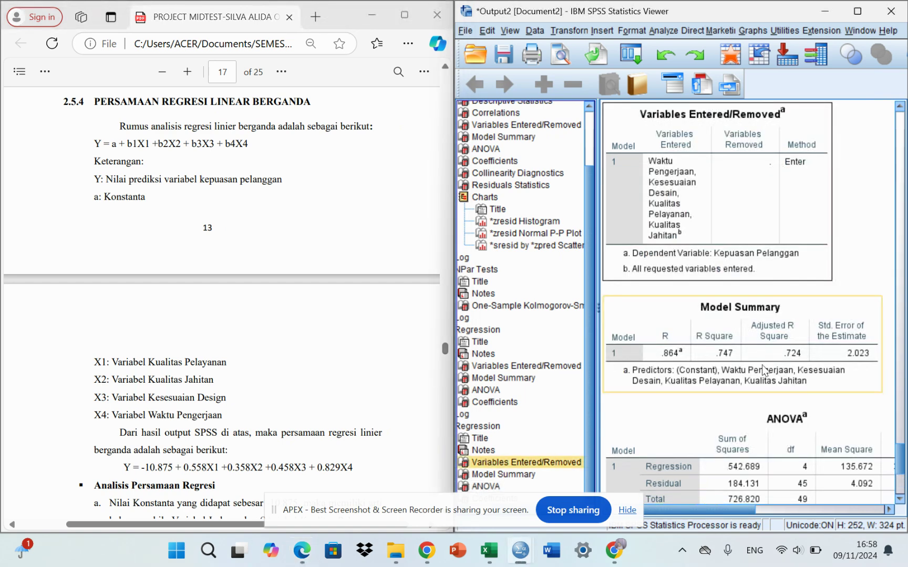
{"action": "left_click", "coordinate": [858, 13]}
{"action": "scroll", "coordinate": [554, 302], "scroll_direction": "down", "scroll_amount": 4}
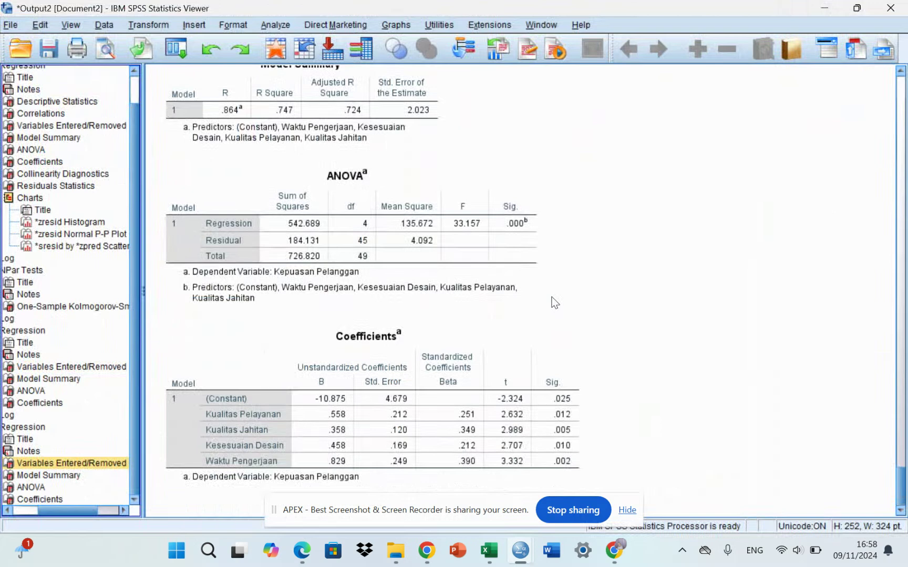
{"action": "left_click", "coordinate": [511, 327]}
{"action": "left_click", "coordinate": [452, 312]}
{"action": "left_click", "coordinate": [522, 342]}
{"action": "left_click", "coordinate": [654, 264]}
{"action": "key", "text": "super+Right"}
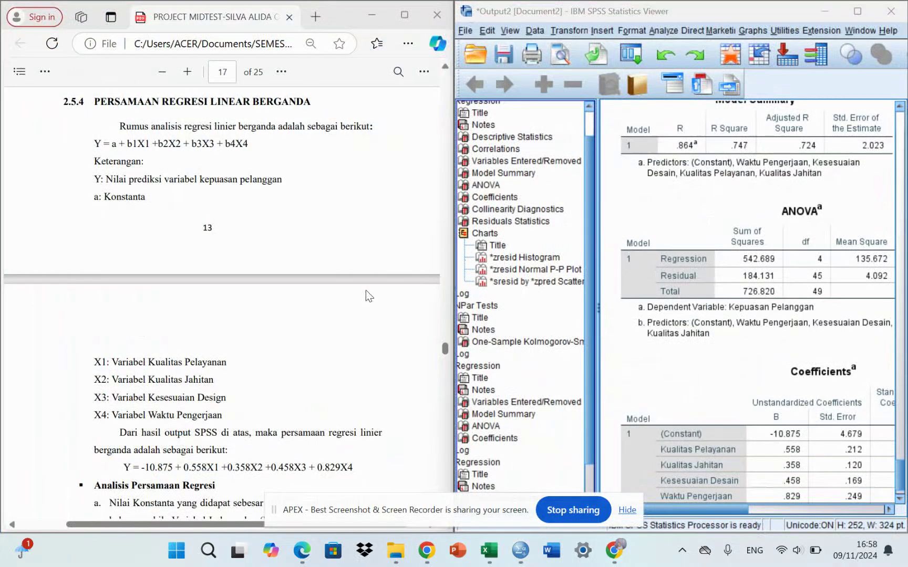
- Read the general formula Y = a + b1X1 + b2X2 + b3X3 + b4X4 and its fitted equation in section 2.5.4
{"action": "scroll", "coordinate": [255, 317], "scroll_direction": "down", "scroll_amount": 1}
{"action": "scroll", "coordinate": [255, 317], "scroll_direction": "up", "scroll_amount": 3}
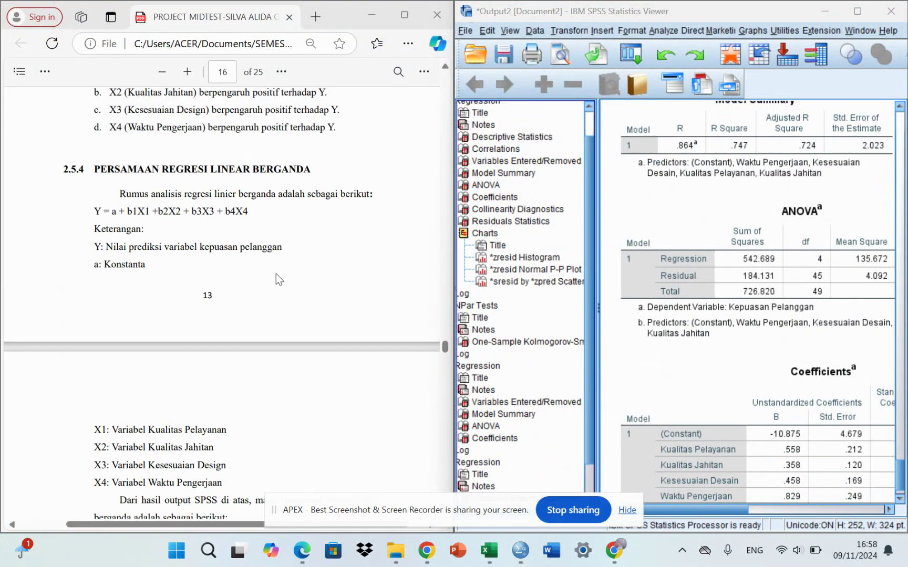
{"action": "scroll", "coordinate": [186, 415], "scroll_direction": "down", "scroll_amount": 4}
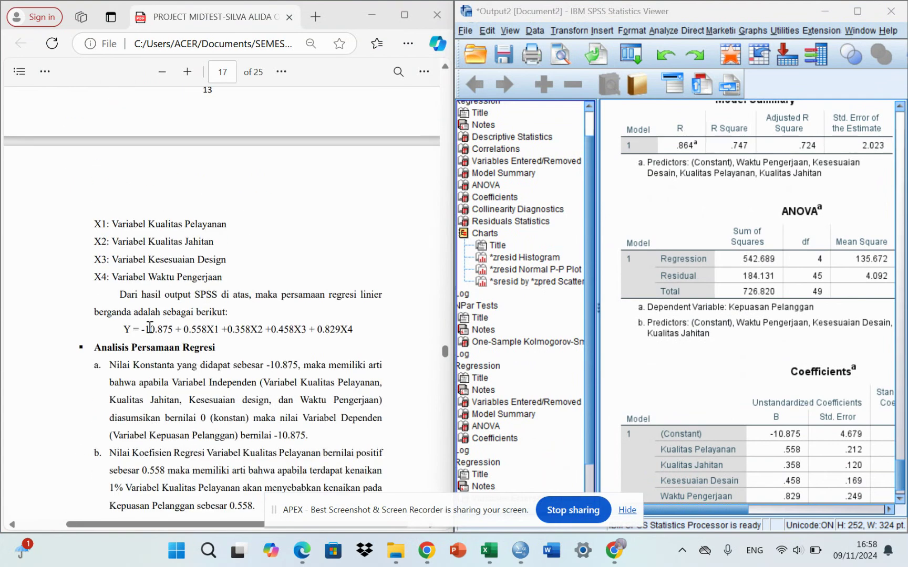
{"action": "scroll", "coordinate": [215, 290], "scroll_direction": "up", "scroll_amount": 2}
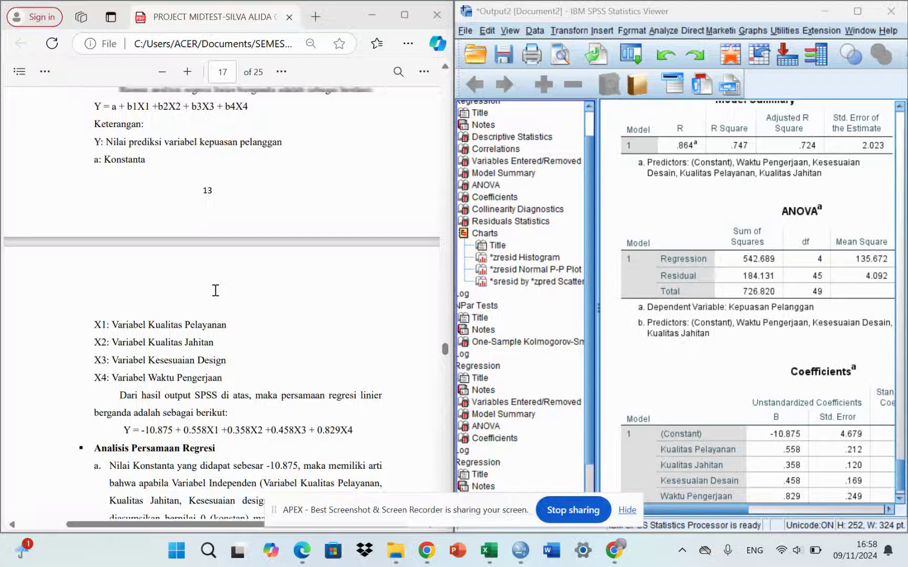
{"action": "scroll", "coordinate": [215, 290], "scroll_direction": "up", "scroll_amount": 1}
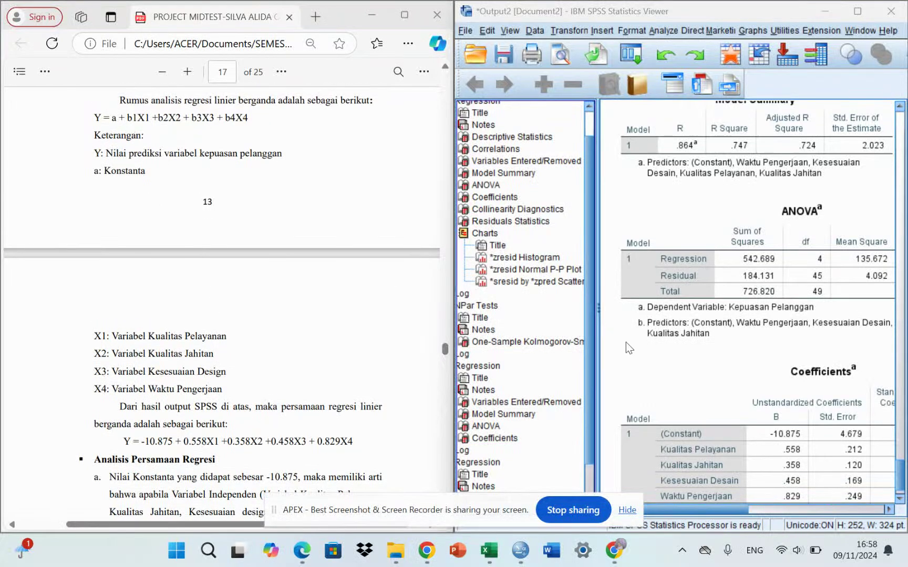
- Compare the B column of the Coefficients table with the report's fitted regression equation and its X1 to X4 variable definitions
{"action": "scroll", "coordinate": [702, 510], "scroll_direction": "right", "scroll_amount": 2}
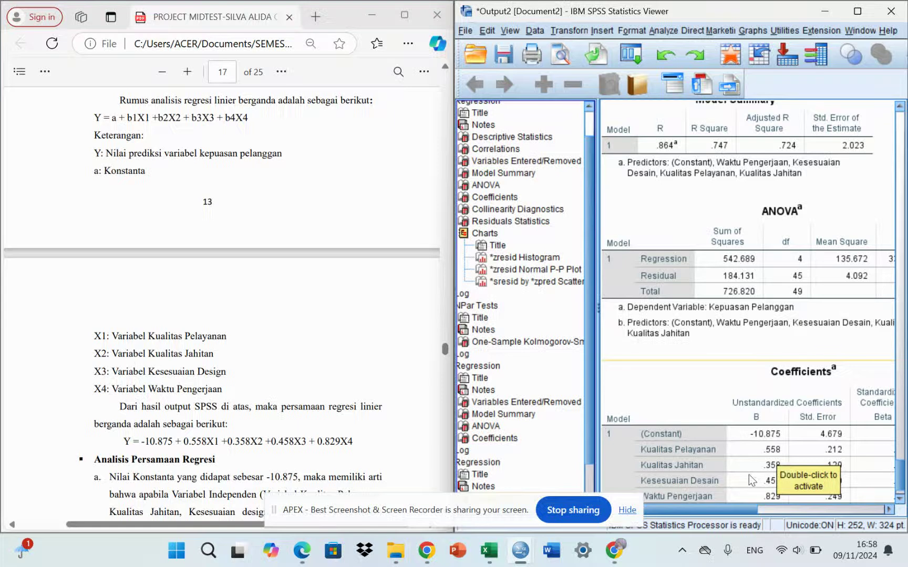
{"action": "scroll", "coordinate": [742, 462], "scroll_direction": "down", "scroll_amount": 1}
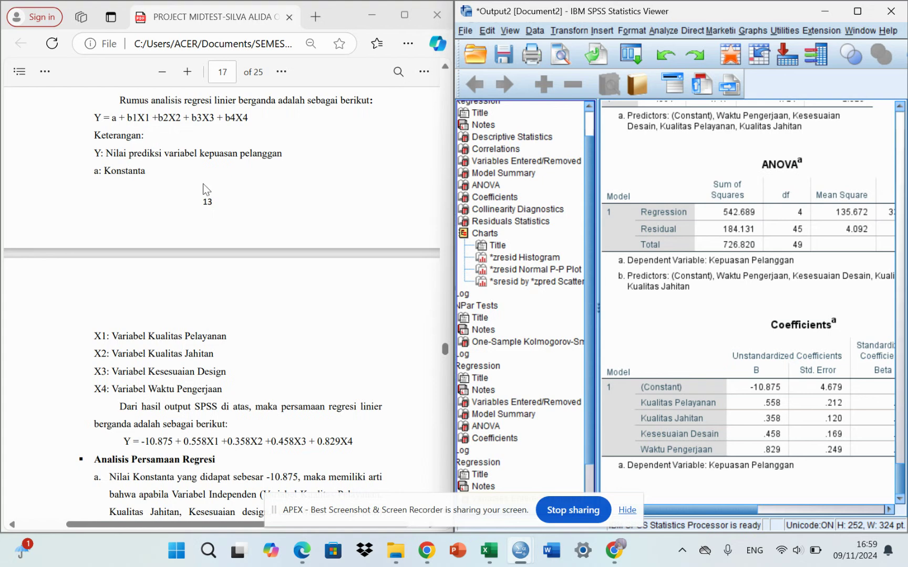
{"action": "scroll", "coordinate": [203, 184], "scroll_direction": "up", "scroll_amount": 2}
{"action": "scroll", "coordinate": [203, 184], "scroll_direction": "down", "scroll_amount": 2}
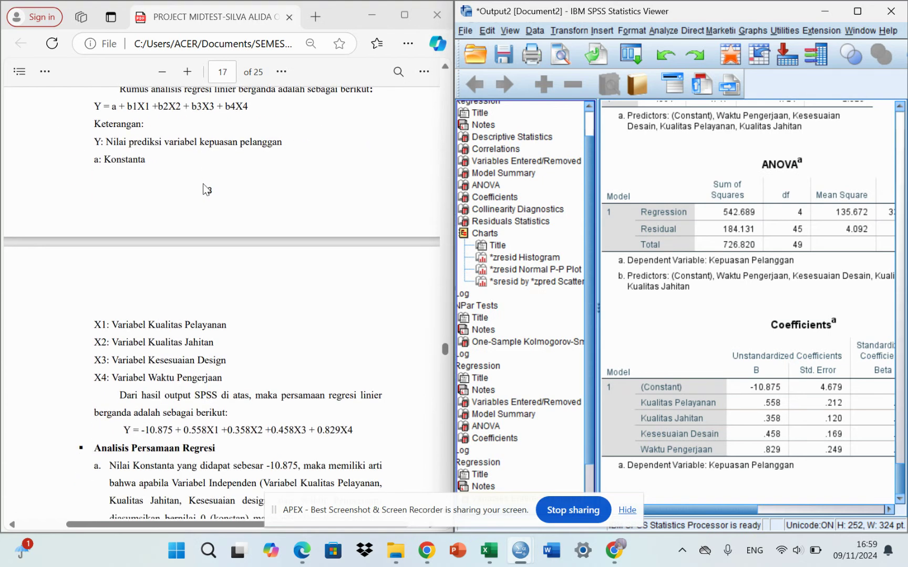
{"action": "scroll", "coordinate": [206, 189], "scroll_direction": "down", "scroll_amount": 1}
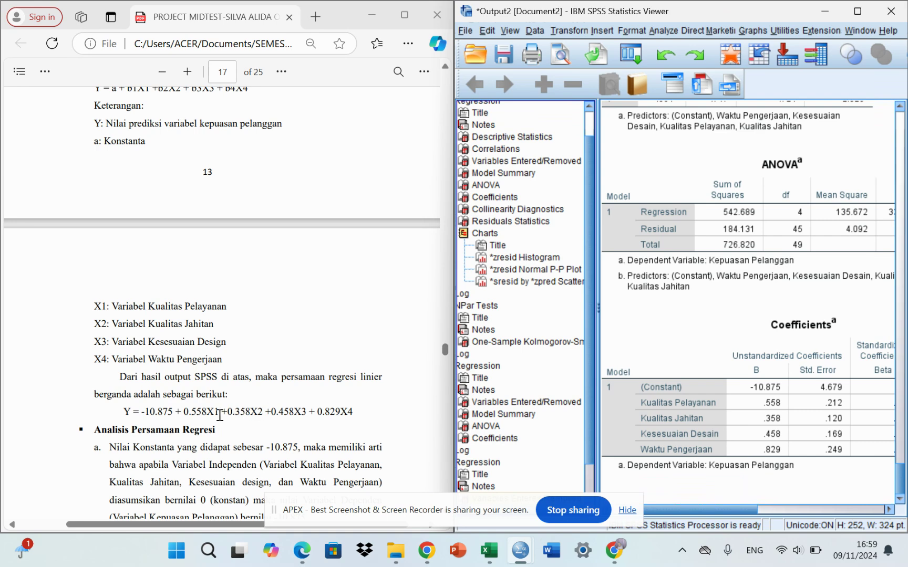
- Read points a to e of Analisis Persamaan Regresi alongside the constant and B coefficients in the SPSS output
{"action": "scroll", "coordinate": [262, 405], "scroll_direction": "down", "scroll_amount": 5}
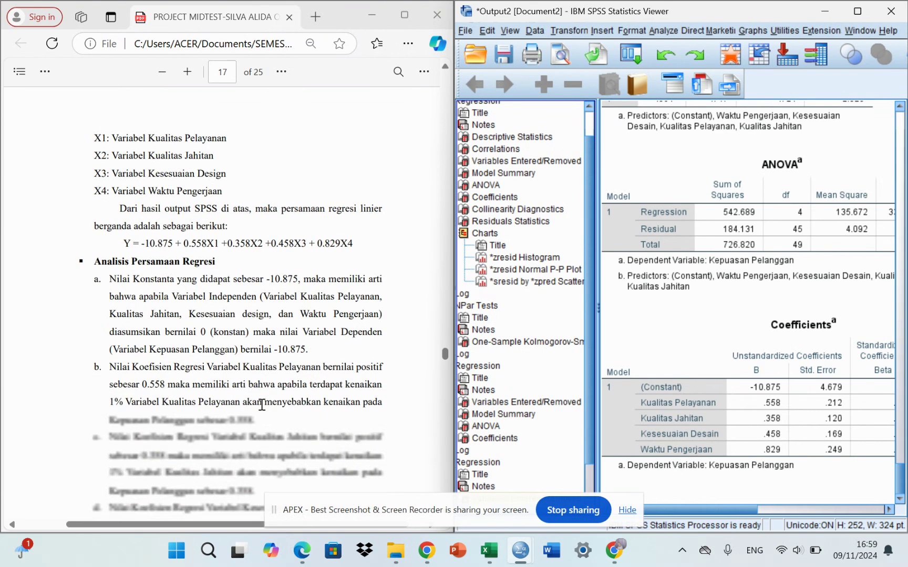
{"action": "scroll", "coordinate": [262, 405], "scroll_direction": "down", "scroll_amount": 2}
{"action": "scroll", "coordinate": [262, 405], "scroll_direction": "up", "scroll_amount": 1}
{"action": "scroll", "coordinate": [262, 405], "scroll_direction": "up", "scroll_amount": 1}
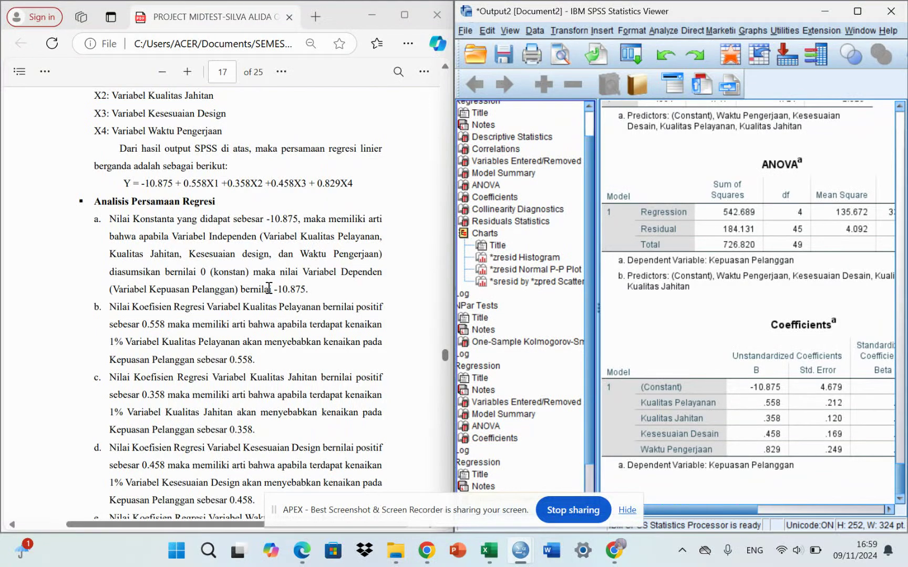
{"action": "scroll", "coordinate": [333, 300], "scroll_direction": "down", "scroll_amount": 3}
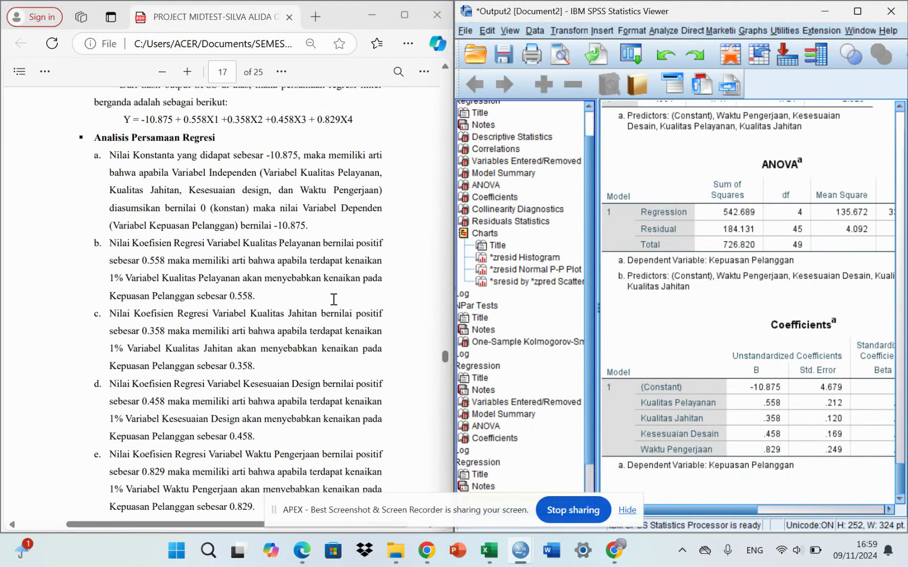
{"action": "scroll", "coordinate": [210, 312], "scroll_direction": "down", "scroll_amount": 1}
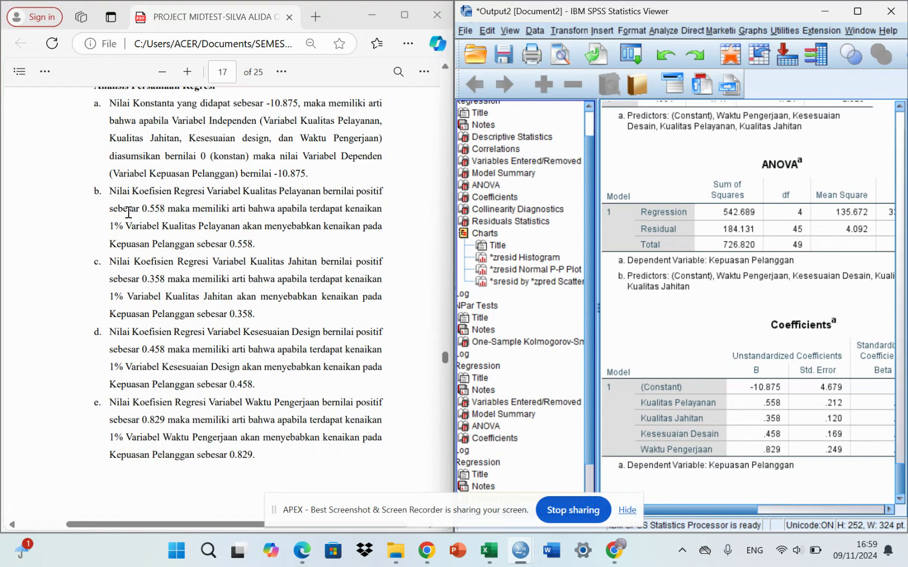
{"action": "left_click", "coordinate": [658, 370]}
{"action": "scroll", "coordinate": [186, 294], "scroll_direction": "down", "scroll_amount": 2}
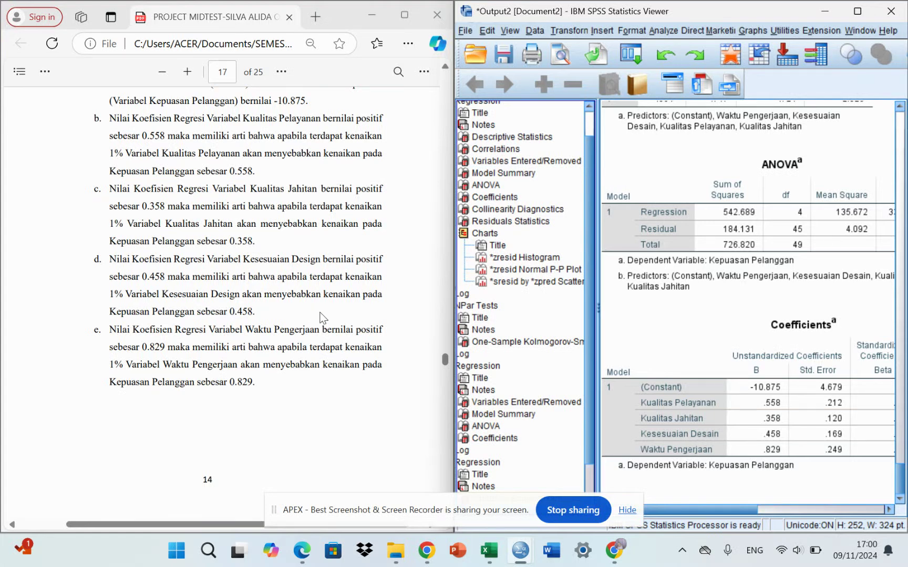
{"action": "scroll", "coordinate": [224, 366], "scroll_direction": "down", "scroll_amount": 1}
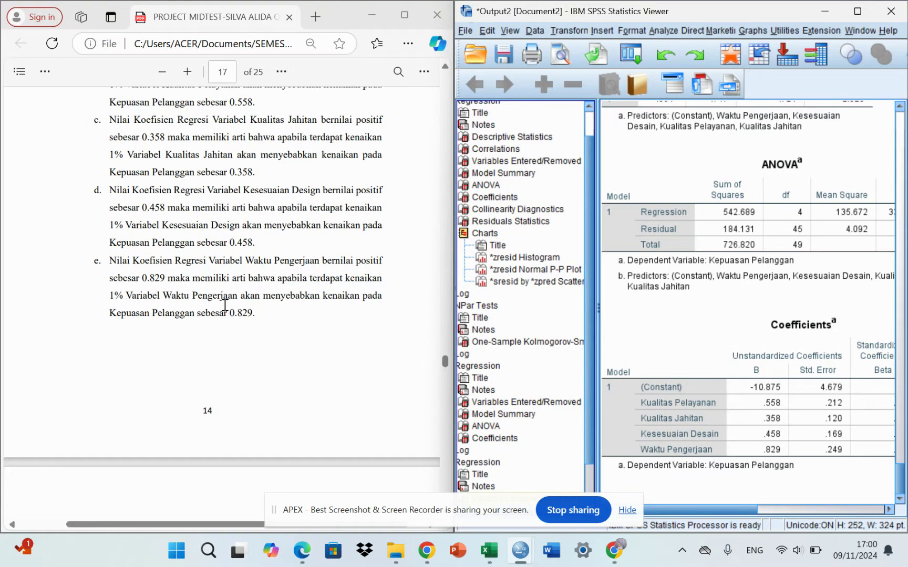
{"action": "scroll", "coordinate": [286, 336], "scroll_direction": "down", "scroll_amount": 2}
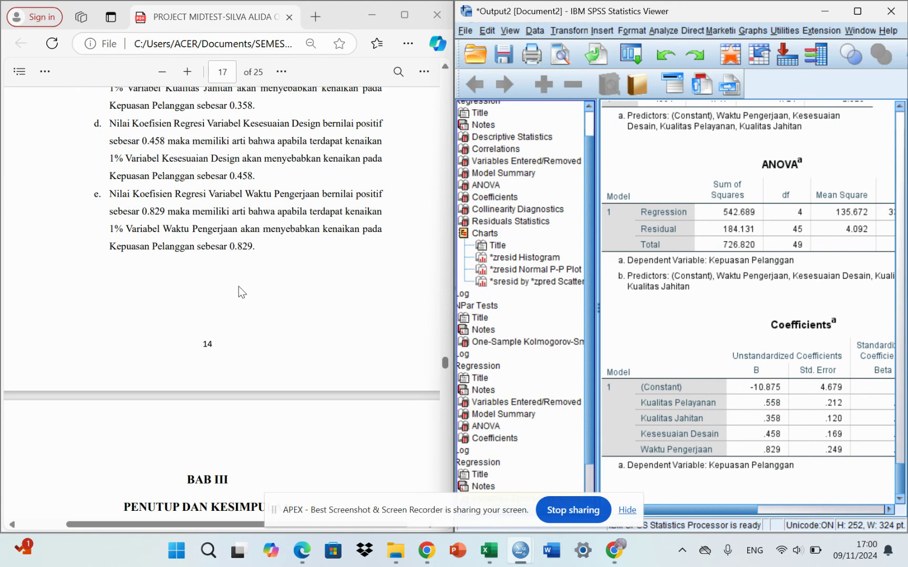
- Read conclusions 1 to 3 of BAB III on multicollinearity, normality and heteroscedasticity
{"action": "scroll", "coordinate": [238, 286], "scroll_direction": "down", "scroll_amount": 6}
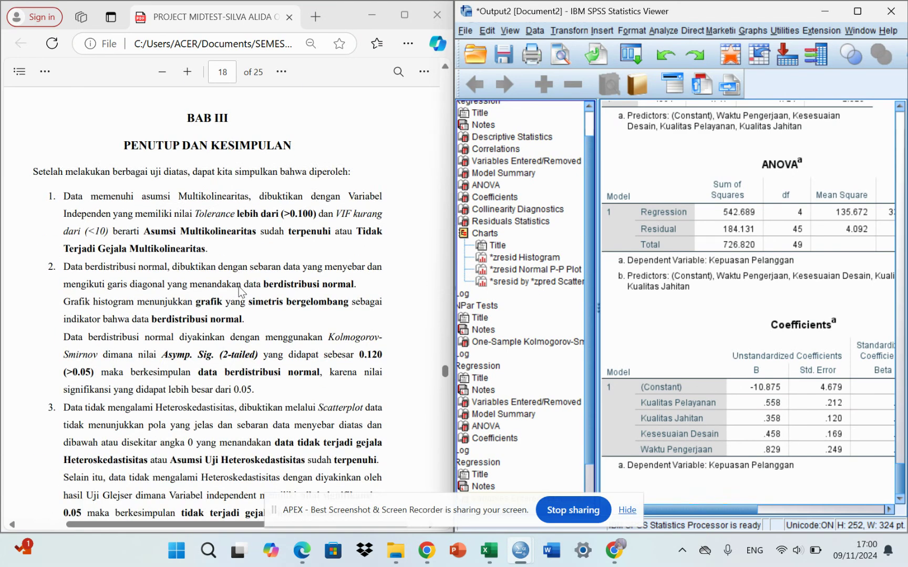
{"action": "scroll", "coordinate": [239, 287], "scroll_direction": "down", "scroll_amount": 2}
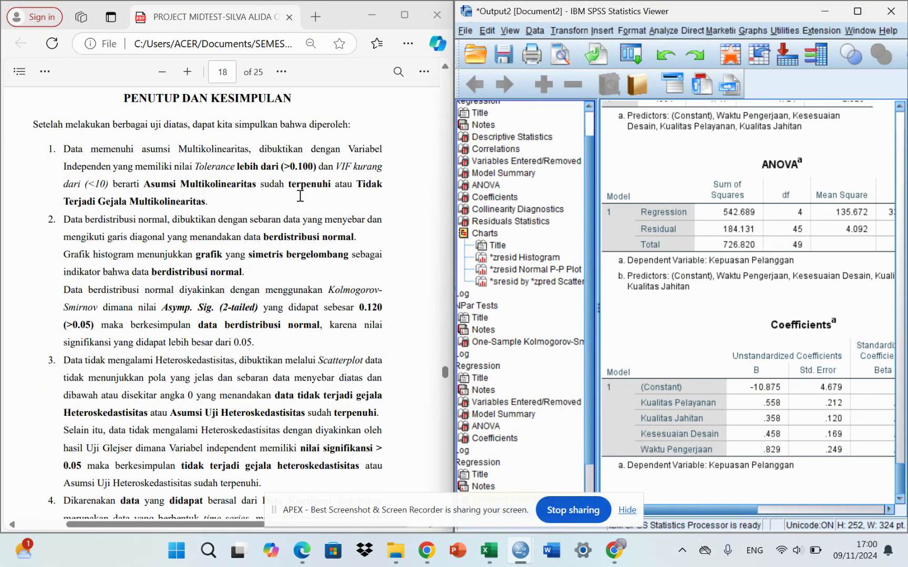
{"action": "scroll", "coordinate": [229, 290], "scroll_direction": "down", "scroll_amount": 1}
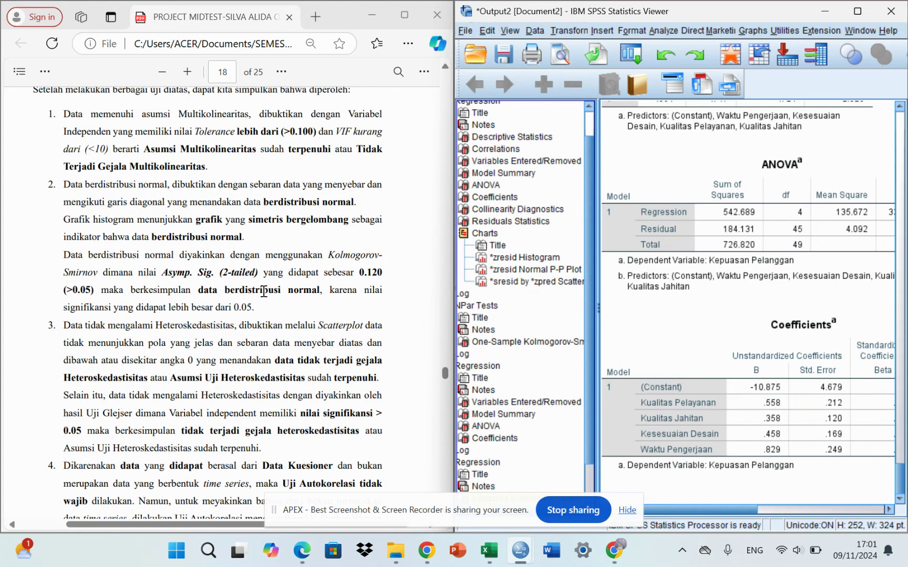
{"action": "scroll", "coordinate": [239, 412], "scroll_direction": "down", "scroll_amount": 1}
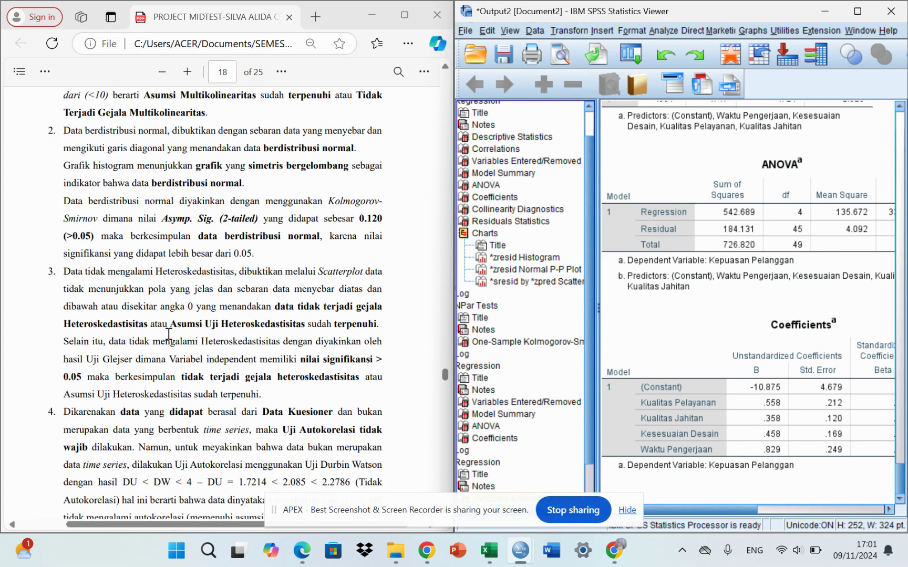
{"action": "scroll", "coordinate": [169, 334], "scroll_direction": "down", "scroll_amount": 1}
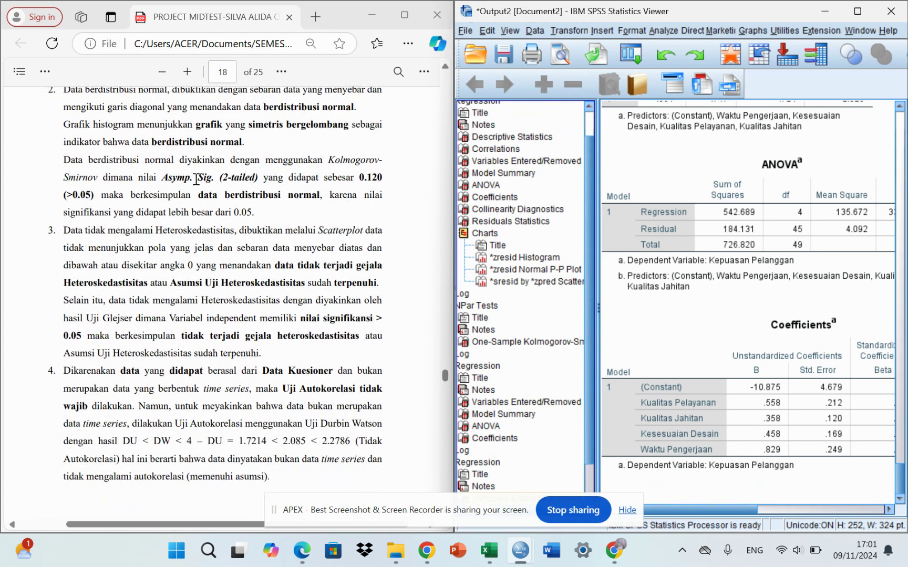
{"action": "scroll", "coordinate": [184, 267], "scroll_direction": "down", "scroll_amount": 1}
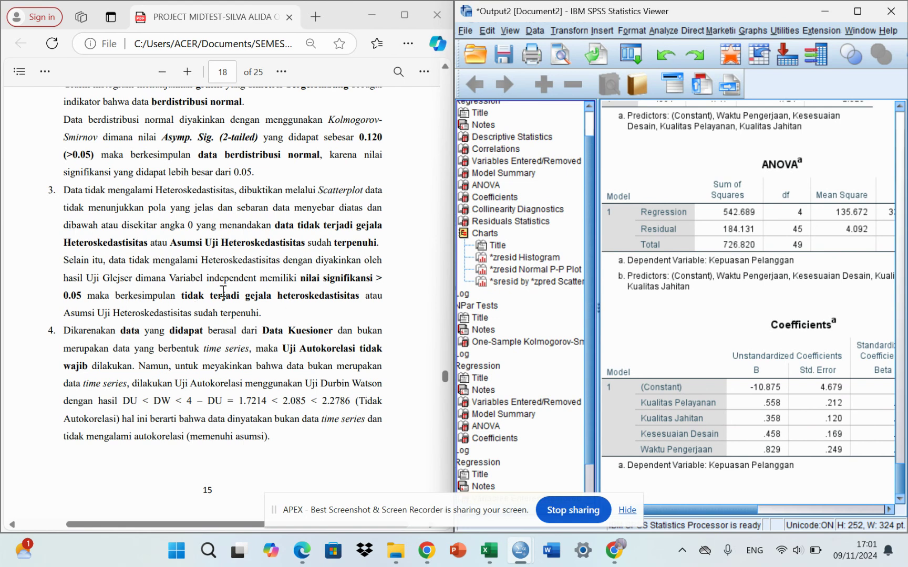
- Read conclusion 4 on autocorrelation and select its Durbin Watson comparison "1.7214 < 2.085 < 2.2786"
{"action": "scroll", "coordinate": [199, 292], "scroll_direction": "down", "scroll_amount": 1}
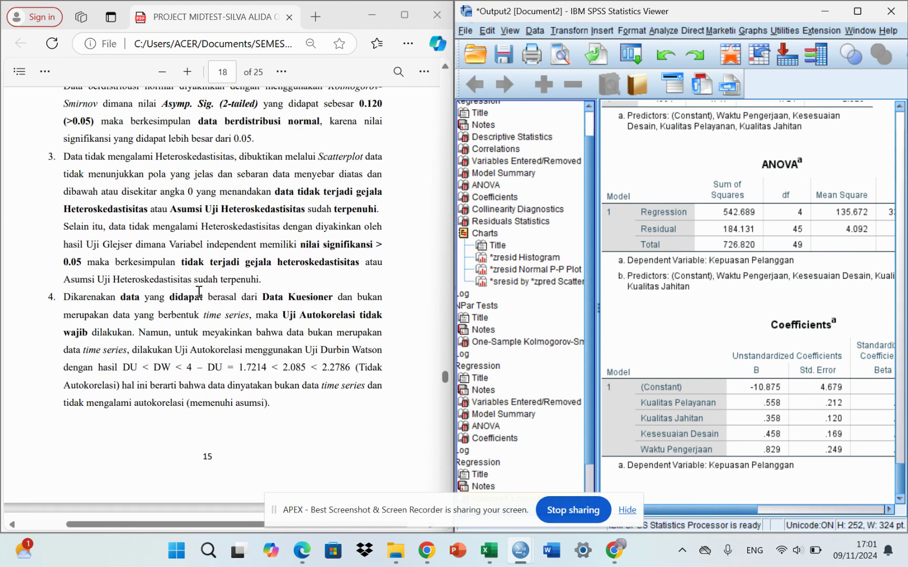
{"action": "scroll", "coordinate": [199, 292], "scroll_direction": "down", "scroll_amount": 2}
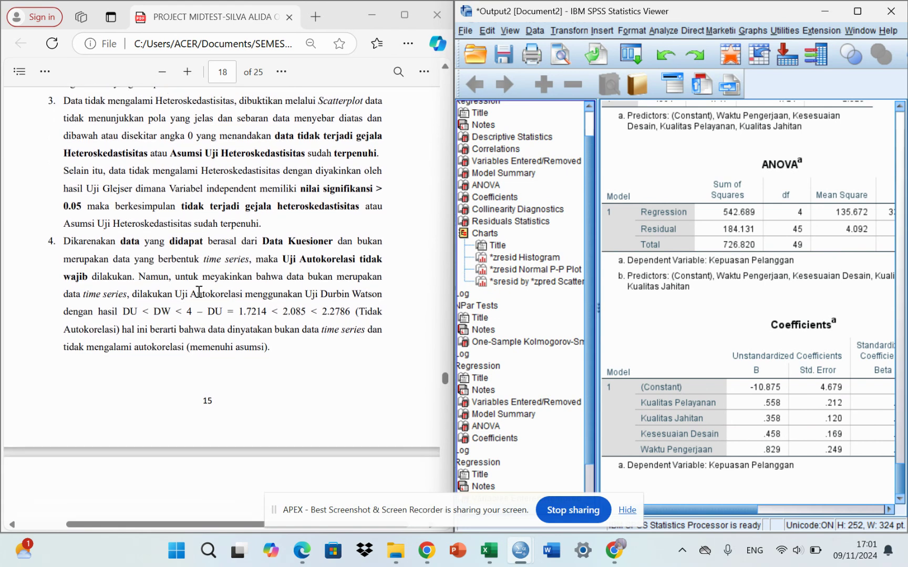
{"action": "scroll", "coordinate": [200, 283], "scroll_direction": "down", "scroll_amount": 2}
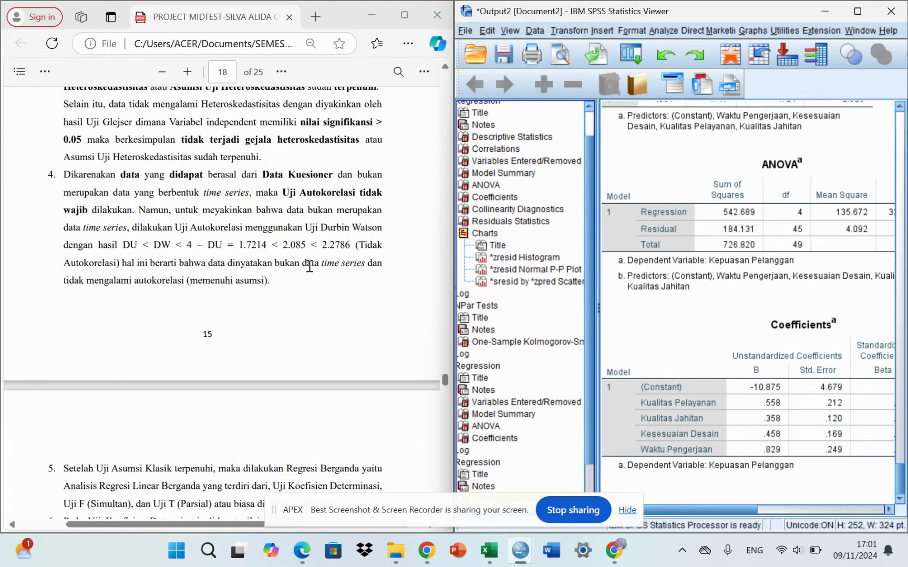
{"action": "left_click_drag", "start_coordinate": [241, 245], "coordinate": [353, 247]}
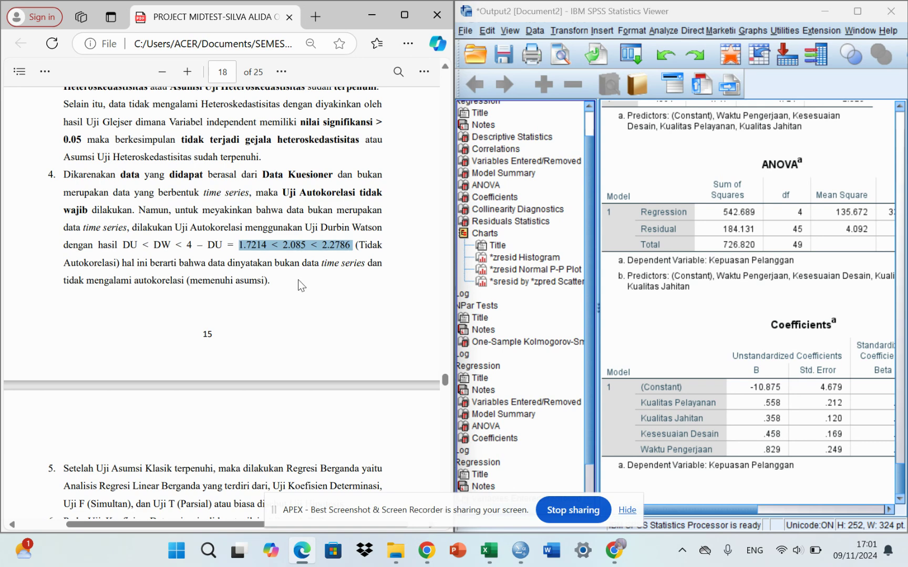
- Read conclusions 5 to 7 on the regression tests and select the Uji F significance "0.000 (<0.05)"
{"action": "scroll", "coordinate": [270, 309], "scroll_direction": "down", "scroll_amount": 5}
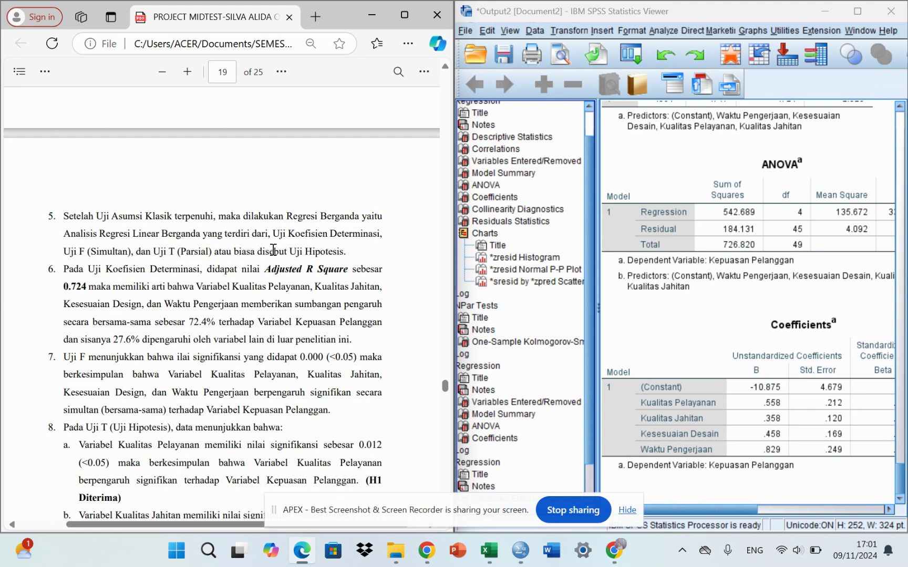
{"action": "scroll", "coordinate": [241, 317], "scroll_direction": "down", "scroll_amount": 1}
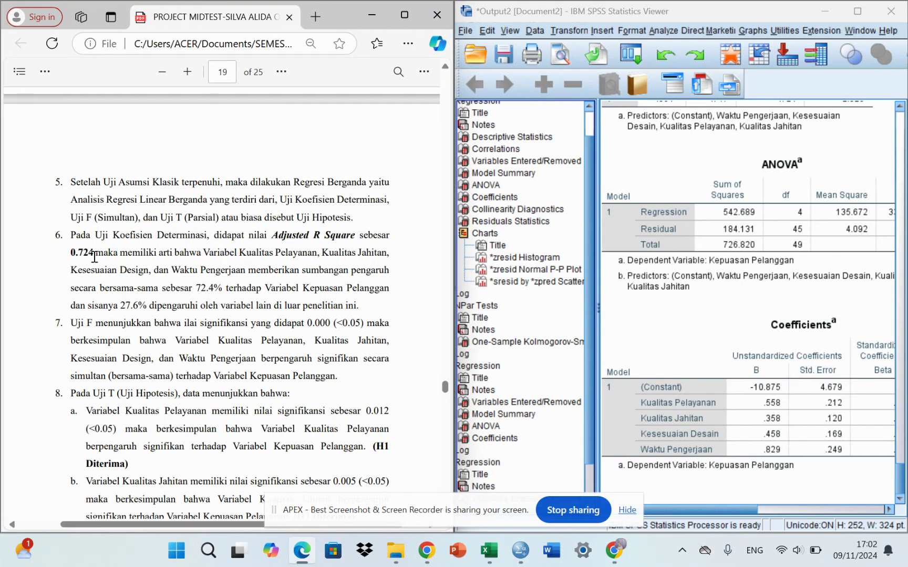
{"action": "scroll", "coordinate": [208, 293], "scroll_direction": "down", "scroll_amount": 2}
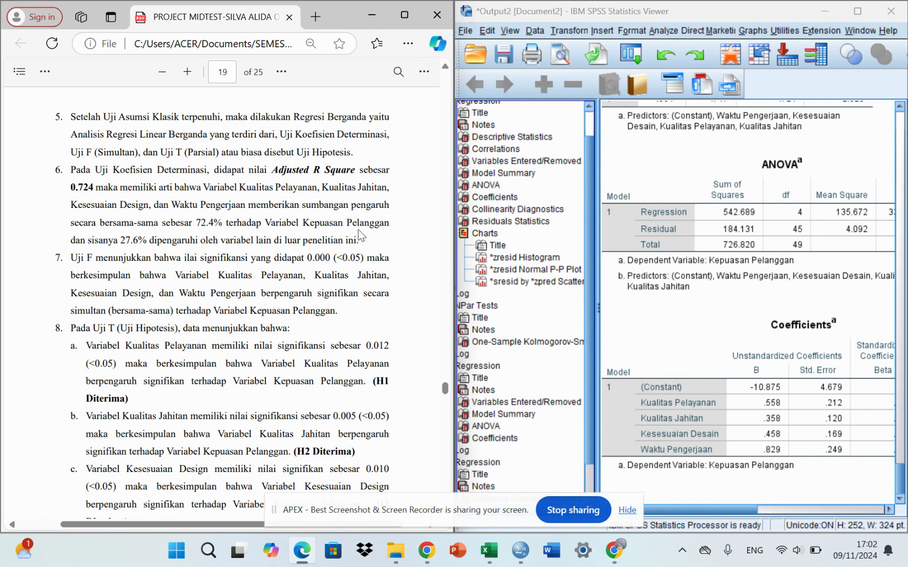
{"action": "scroll", "coordinate": [260, 325], "scroll_direction": "down", "scroll_amount": 1}
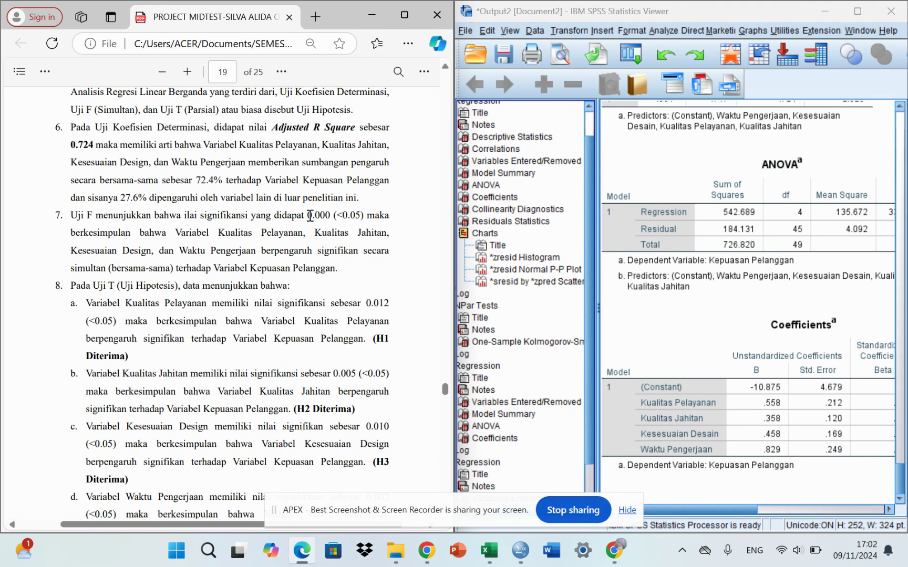
{"action": "left_click_drag", "start_coordinate": [307, 215], "coordinate": [364, 217]}
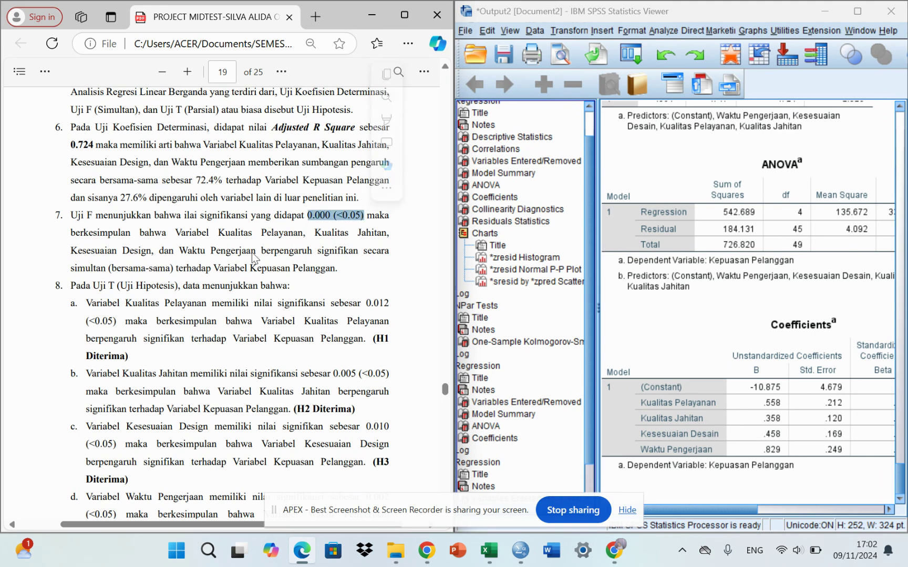
- Read conclusion 8 on the Uji T results for hypotheses H1 to H4, clearing any text selection
{"action": "scroll", "coordinate": [252, 253], "scroll_direction": "down", "scroll_amount": 1}
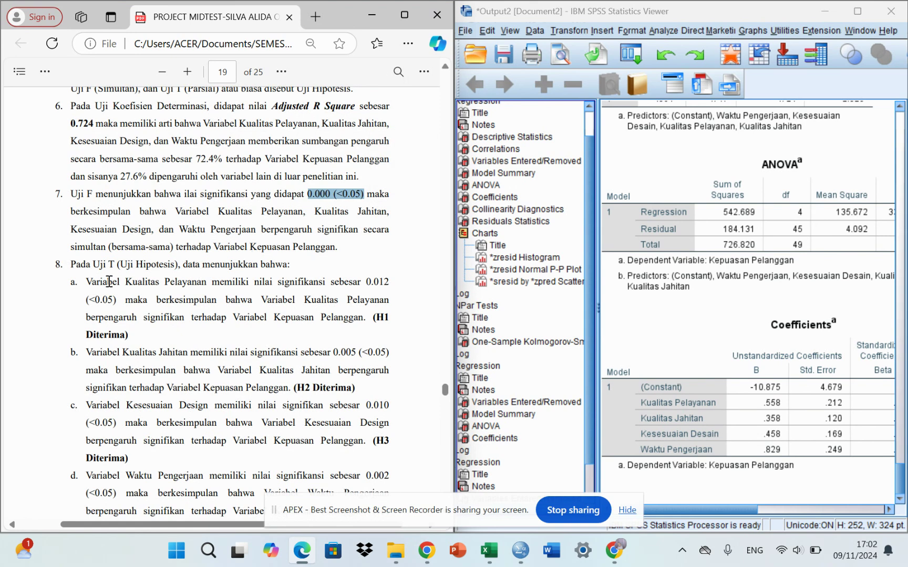
{"action": "scroll", "coordinate": [109, 282], "scroll_direction": "down", "scroll_amount": 2}
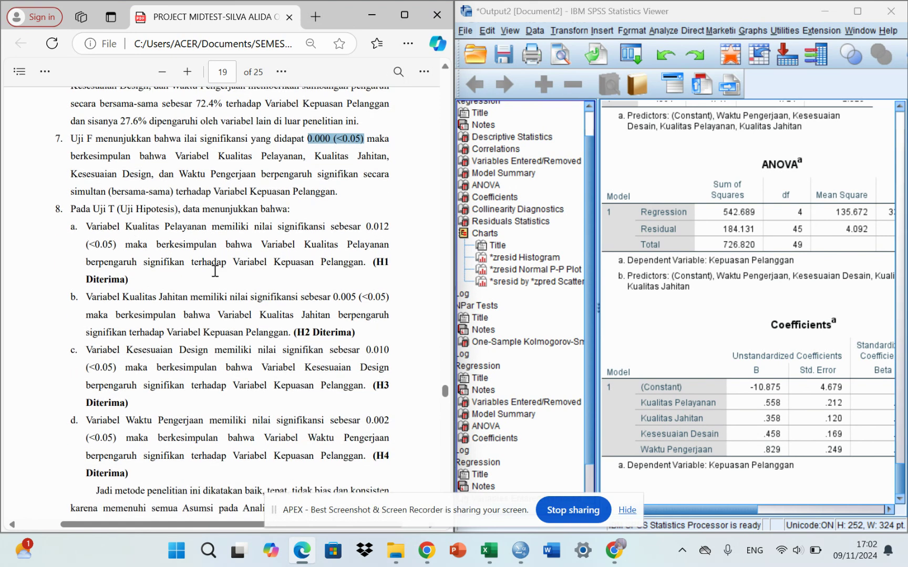
{"action": "scroll", "coordinate": [215, 271], "scroll_direction": "down", "scroll_amount": 2}
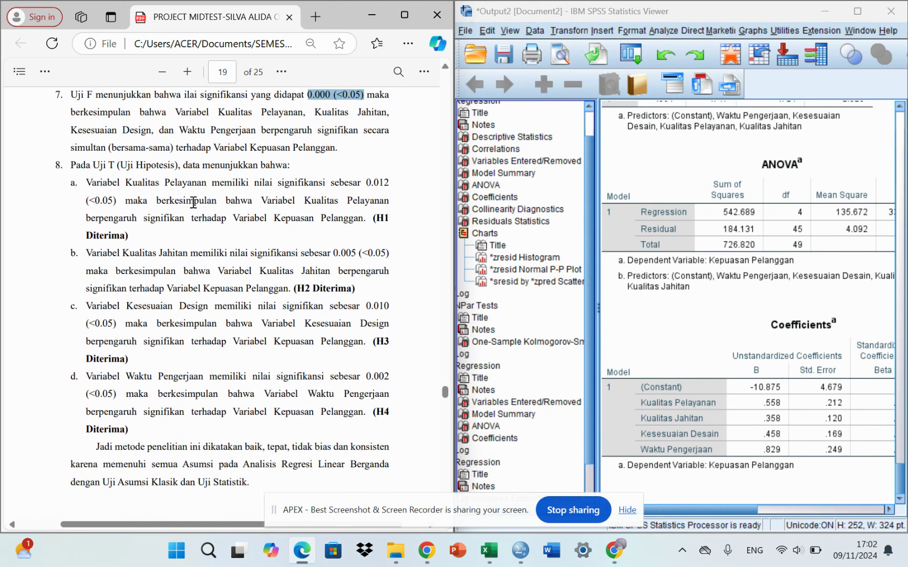
{"action": "left_click_drag", "start_coordinate": [157, 218], "coordinate": [203, 217]}
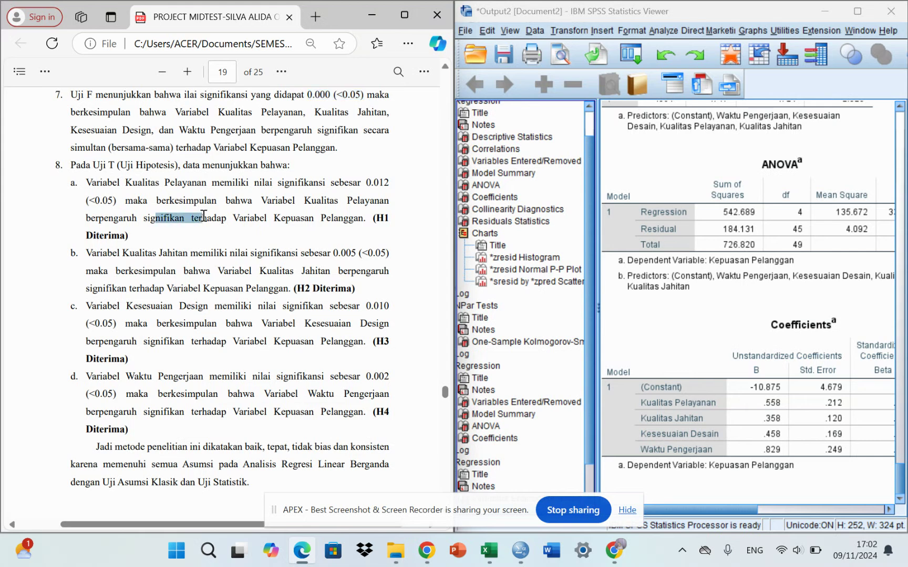
{"action": "left_click", "coordinate": [136, 191]}
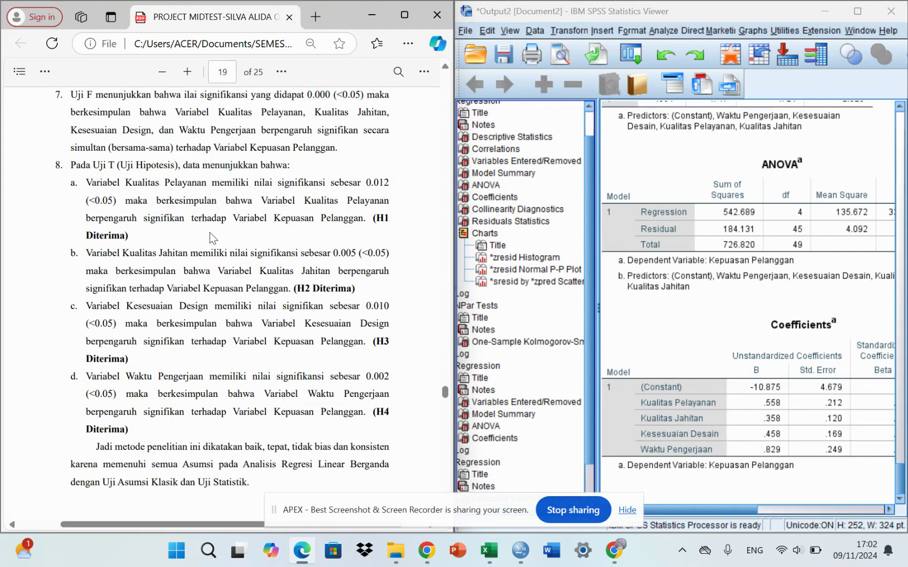
{"action": "scroll", "coordinate": [226, 337], "scroll_direction": "down", "scroll_amount": 3}
{"action": "scroll", "coordinate": [226, 337], "scroll_direction": "down", "scroll_amount": 2}
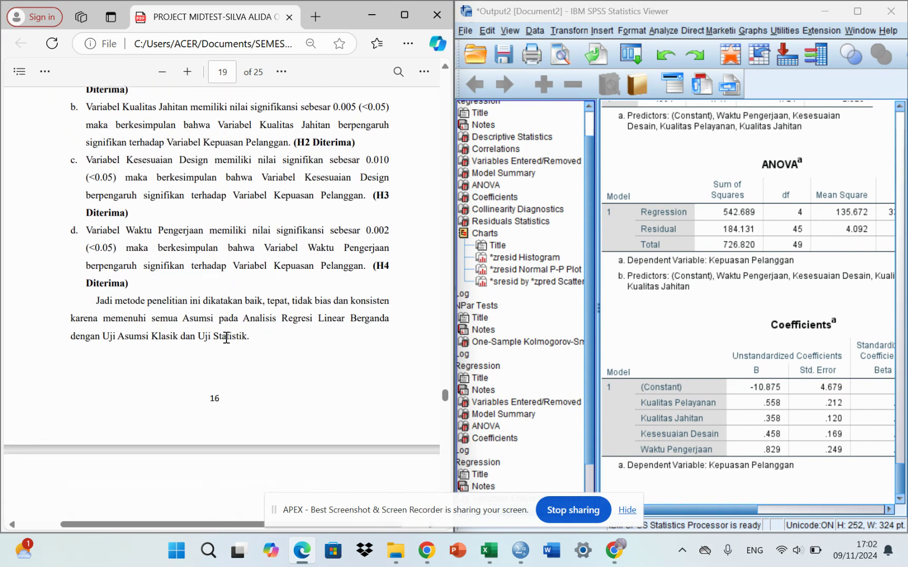
- Read the closing statement on the research method and the final recommendation for Rumah Jahit Lia, then return to the Uji F and Uji T conclusions
{"action": "scroll", "coordinate": [226, 337], "scroll_direction": "down", "scroll_amount": 3}
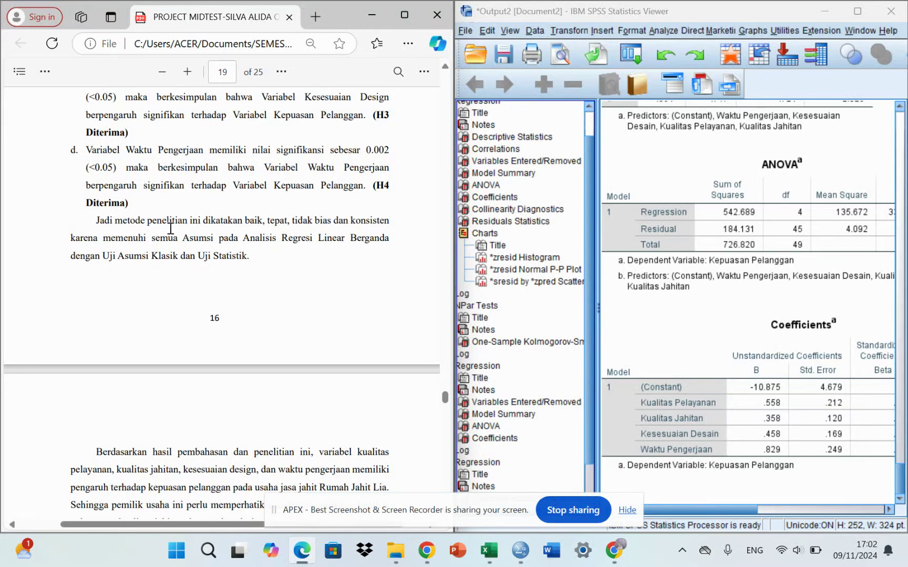
{"action": "scroll", "coordinate": [209, 277], "scroll_direction": "down", "scroll_amount": 1}
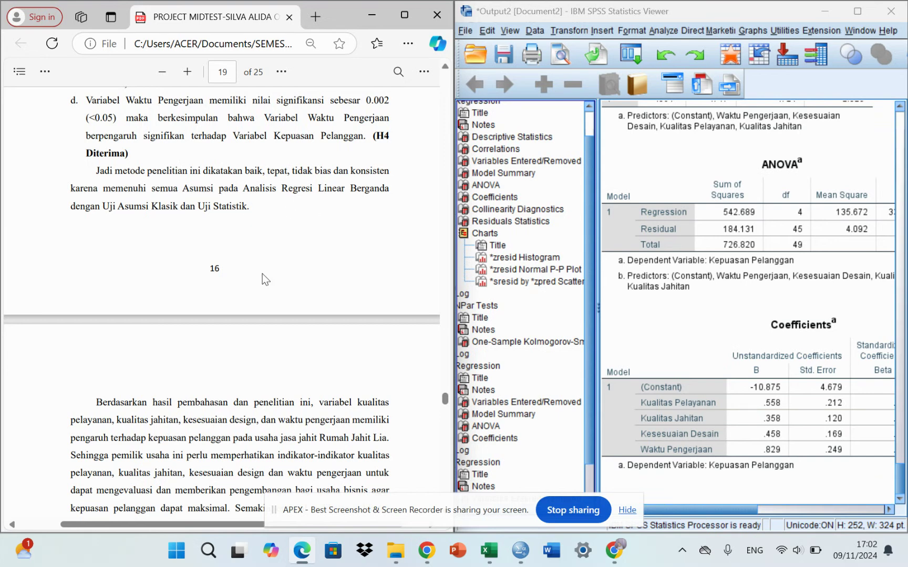
{"action": "scroll", "coordinate": [264, 278], "scroll_direction": "down", "scroll_amount": 2}
{"action": "scroll", "coordinate": [265, 279], "scroll_direction": "down", "scroll_amount": 3}
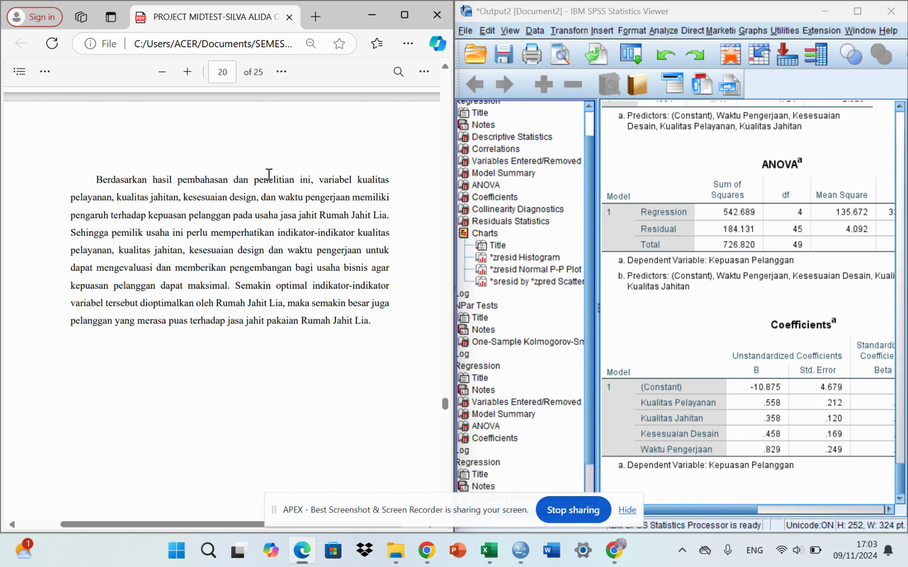
{"action": "scroll", "coordinate": [269, 174], "scroll_direction": "up", "scroll_amount": 1}
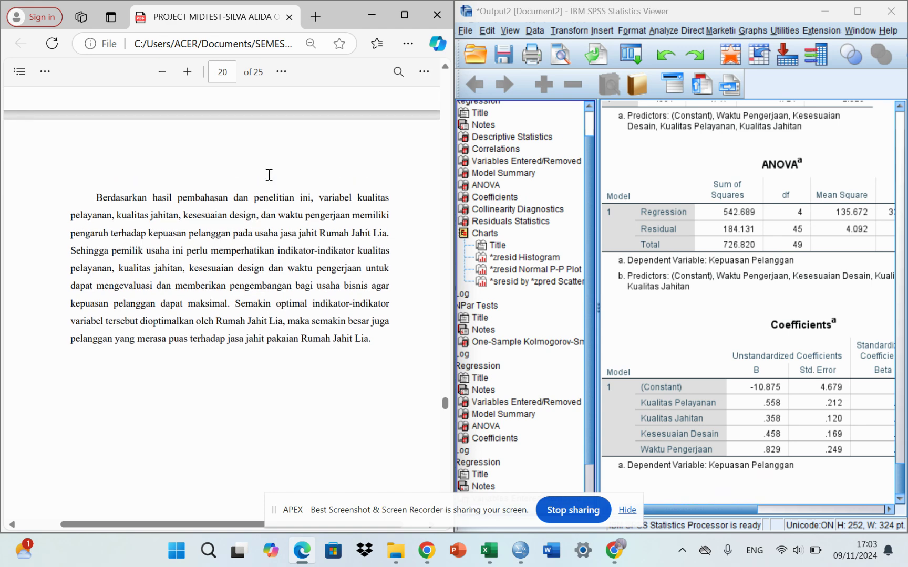
{"action": "scroll", "coordinate": [269, 174], "scroll_direction": "up", "scroll_amount": 10}
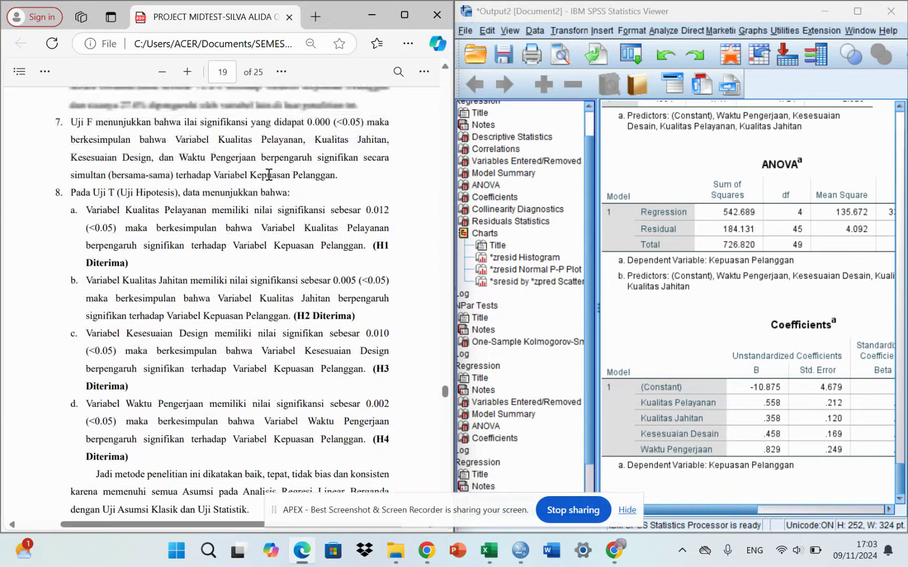
- Minimize the report, the SPSS output viewer and the data editor to show the desktop
{"action": "left_click", "coordinate": [376, 13]}
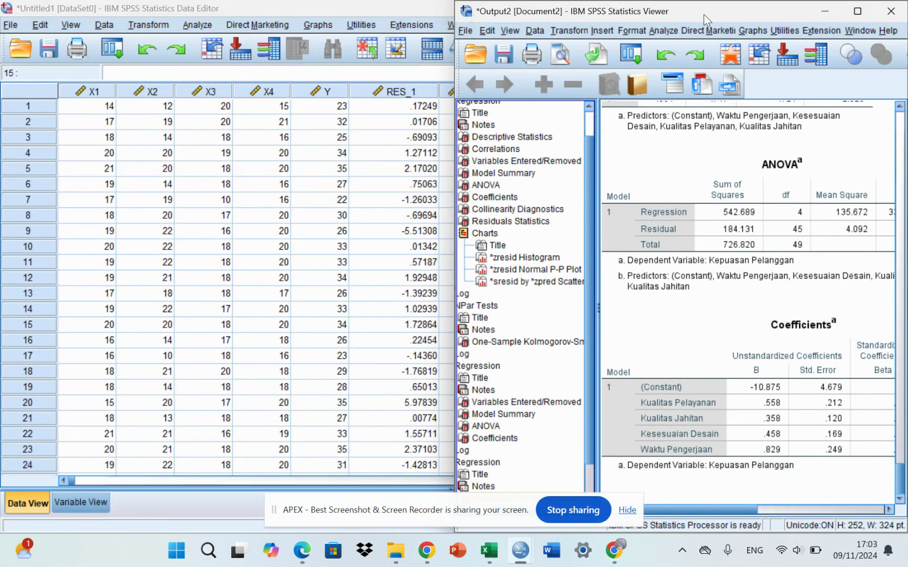
{"action": "left_click", "coordinate": [822, 11]}
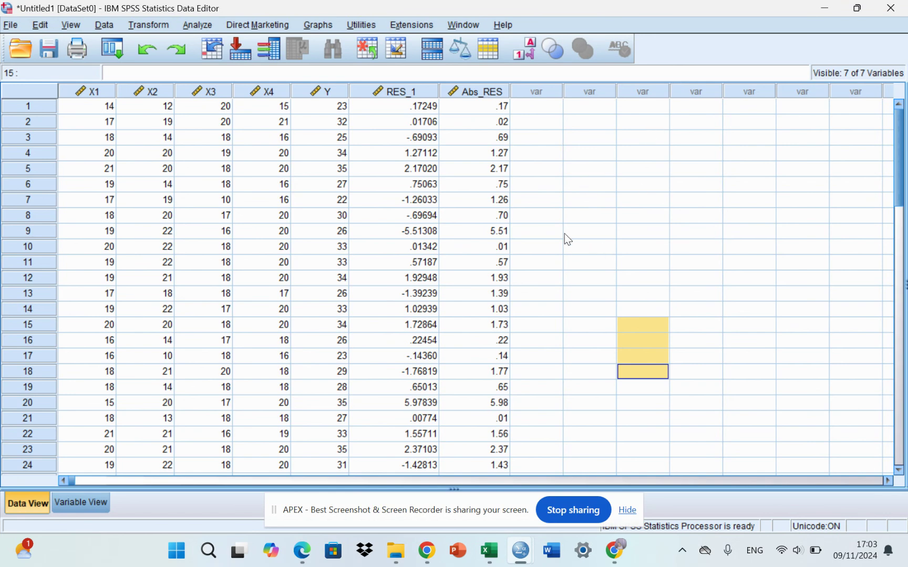
{"action": "left_click", "coordinate": [823, 10]}
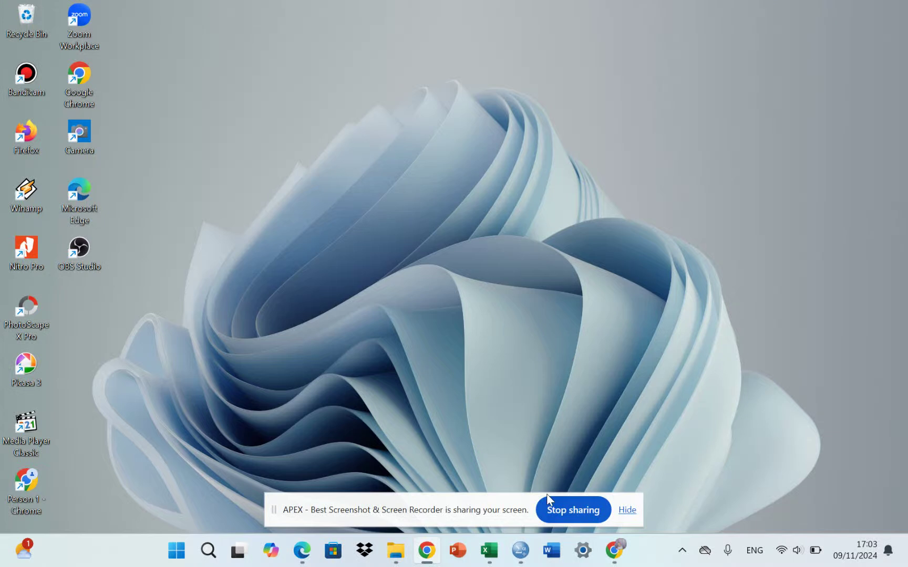